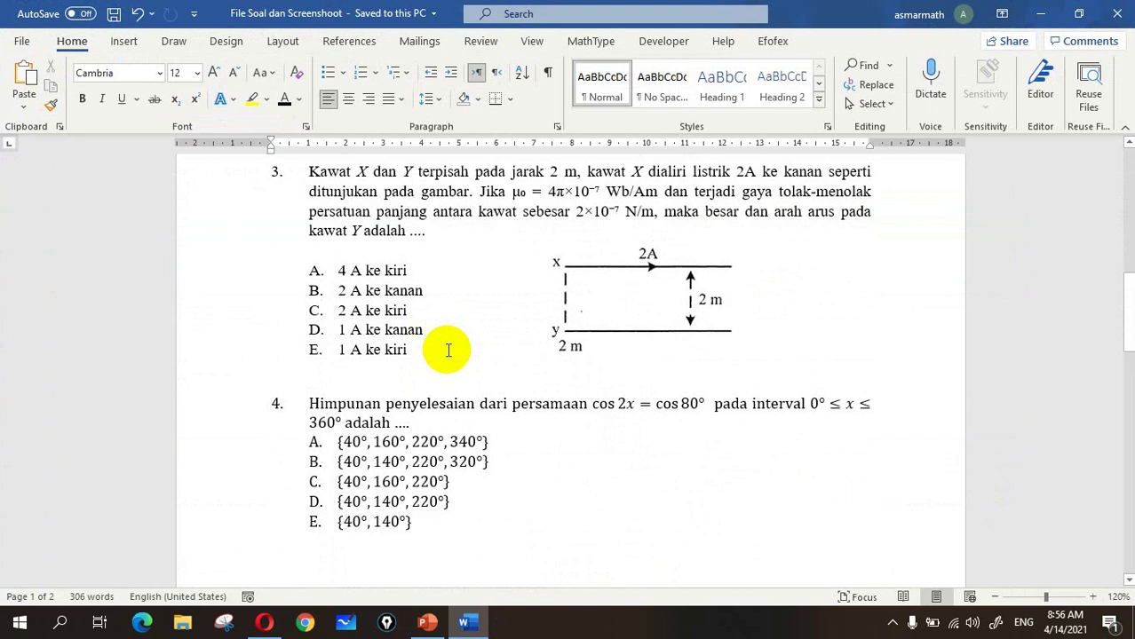
Review the exam questions in the Word document, from the hikayat passage in question 1 through question 4
scroll(448, 350, up, 15)
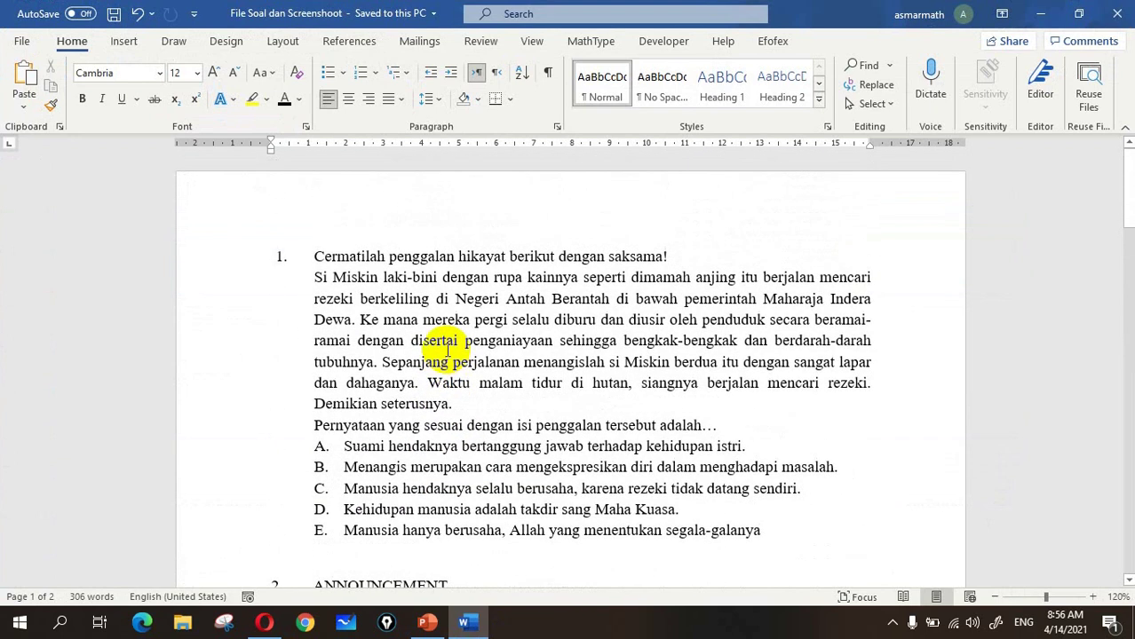
scroll(528, 369, down, 5)
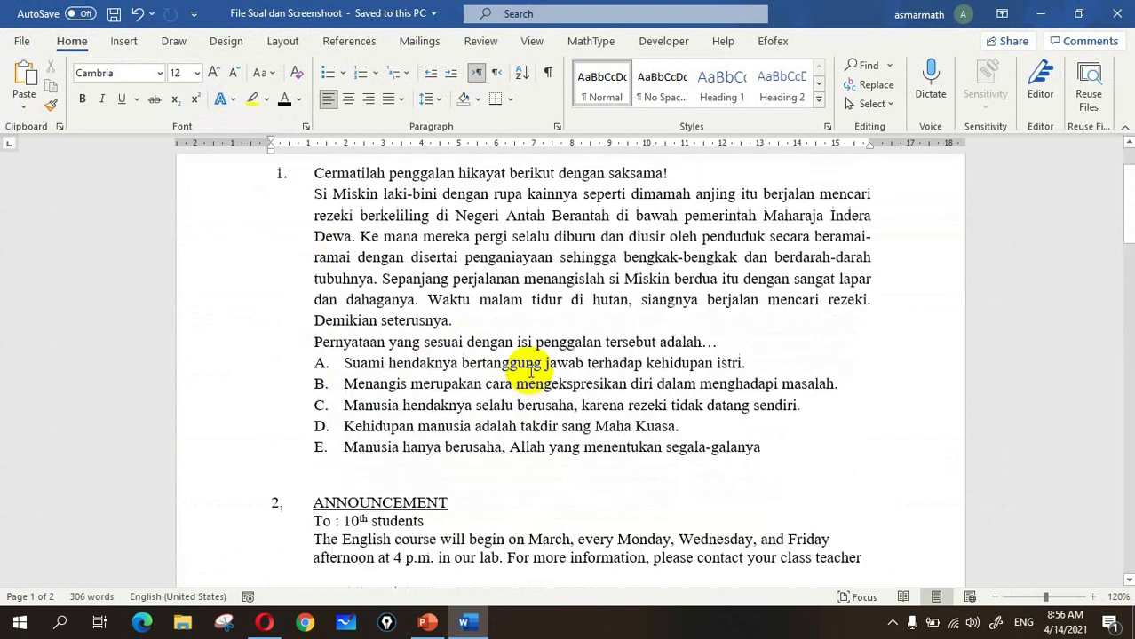
scroll(533, 355, down, 3)
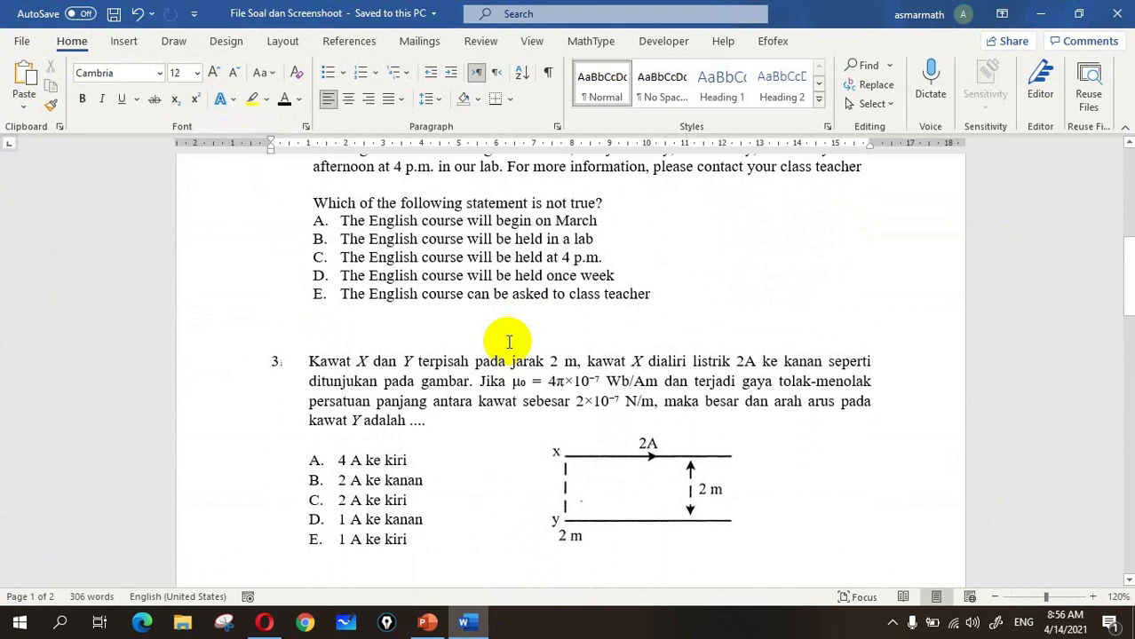
scroll(400, 381, down, 1)
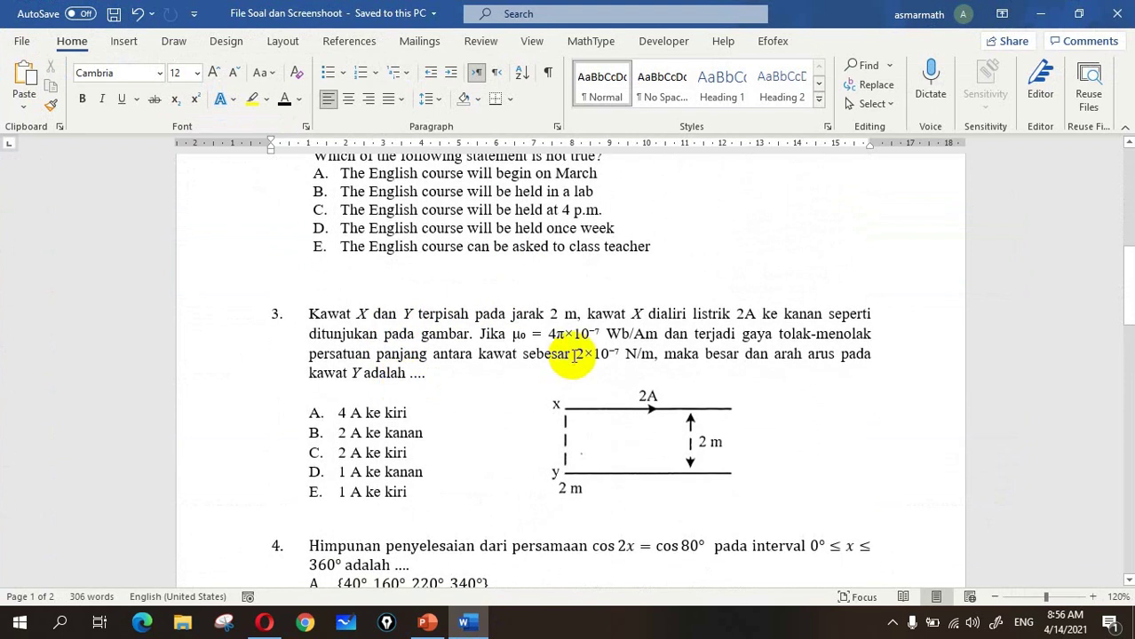
scroll(436, 397, down, 3)
scroll(438, 401, up, 15)
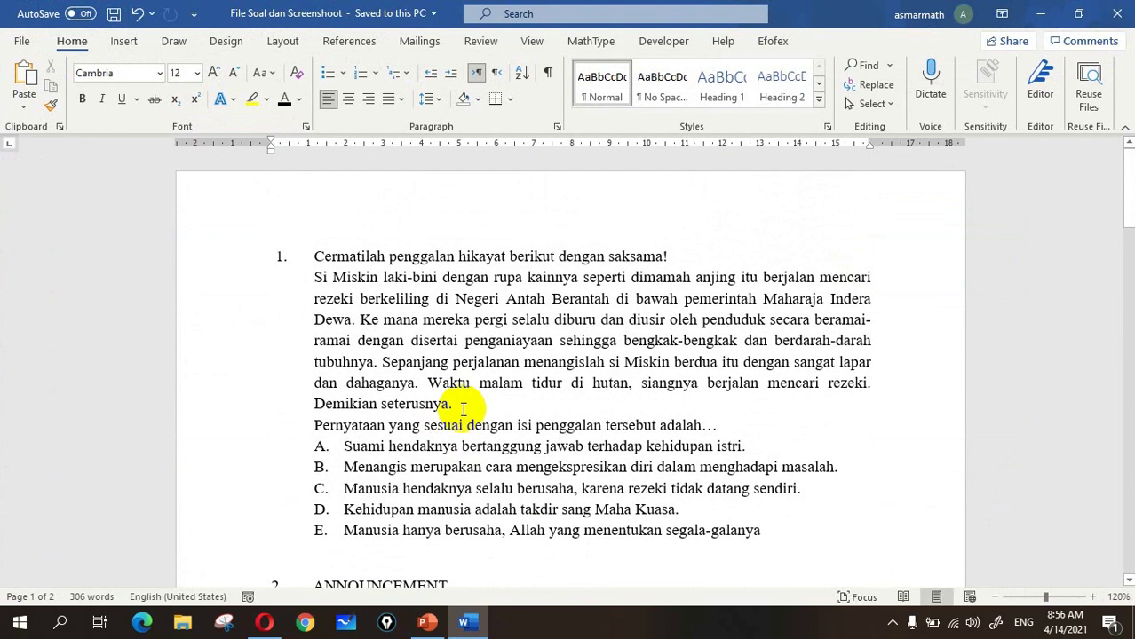
scroll(462, 409, down, 4)
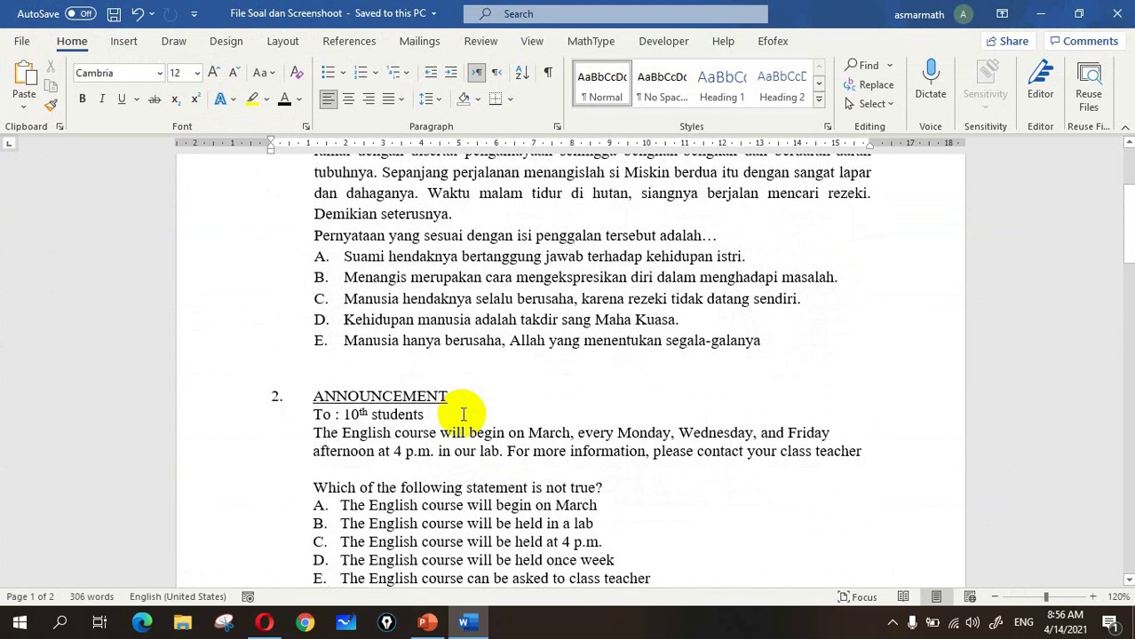
scroll(462, 414, up, 4)
Switch to Microsoft Forms in the browser, create a new quiz and title it LATIHAN
click(263, 624)
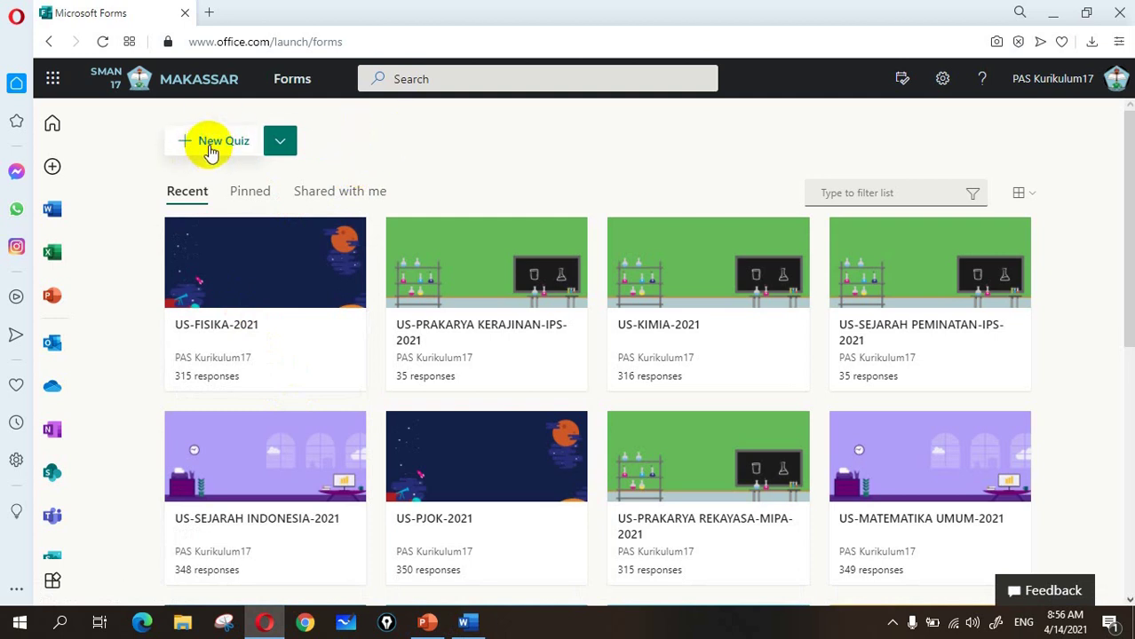
click(283, 144)
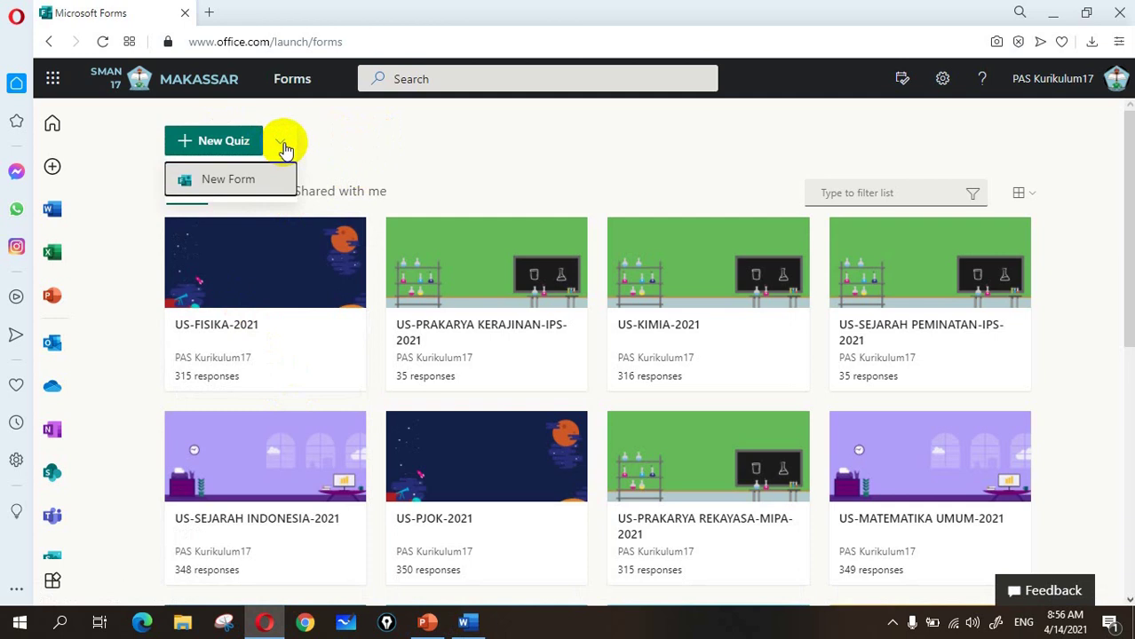
click(213, 149)
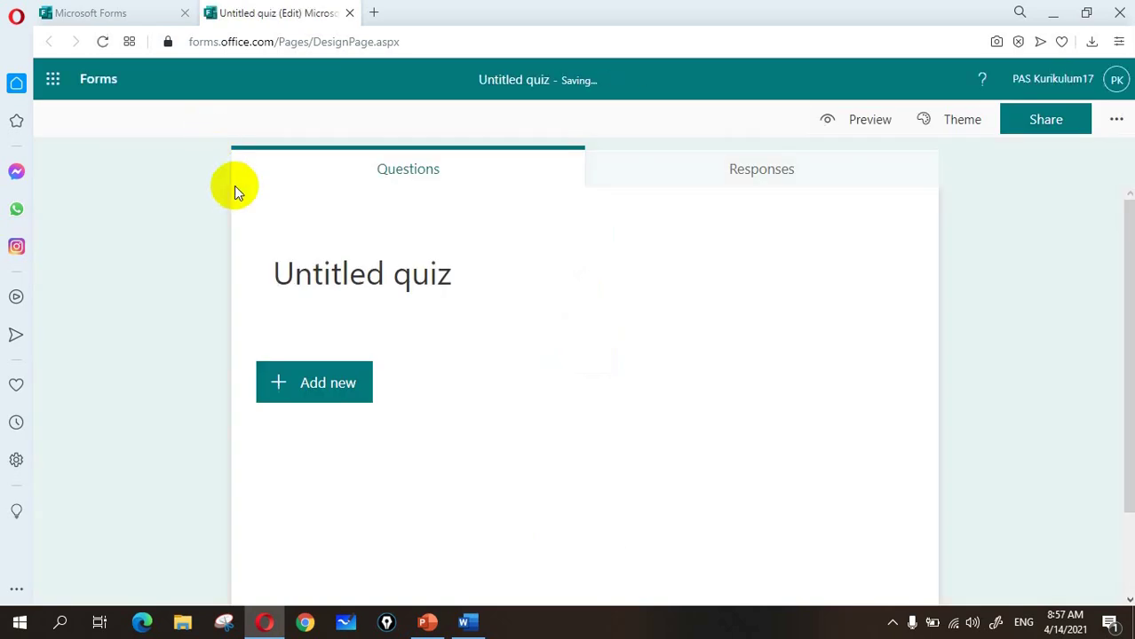
click(340, 282)
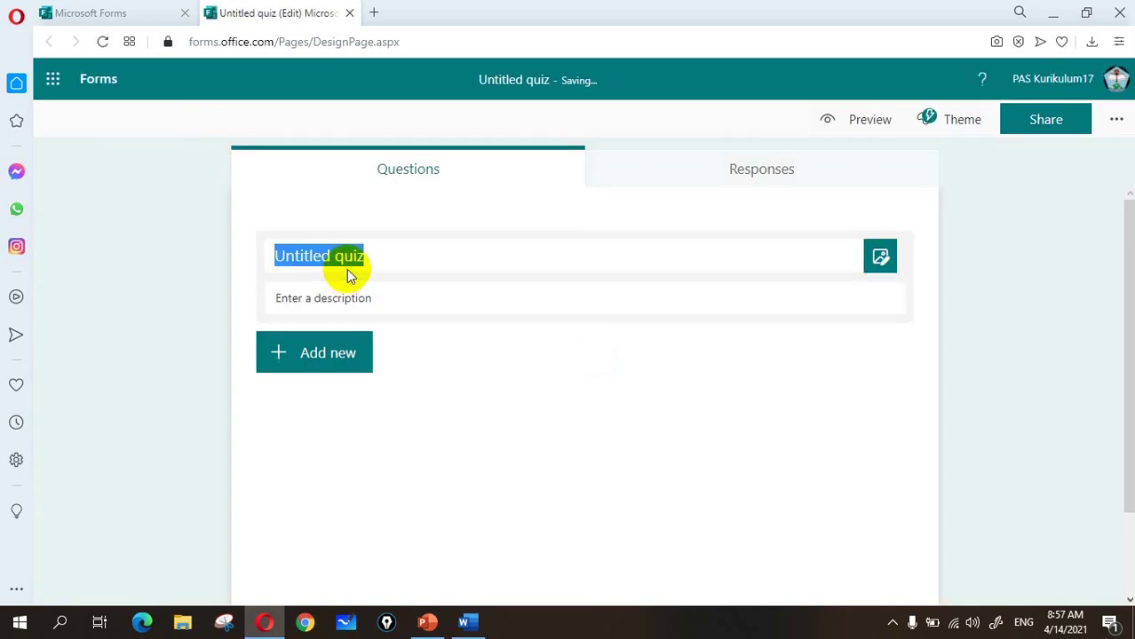
text(LATIHAN)
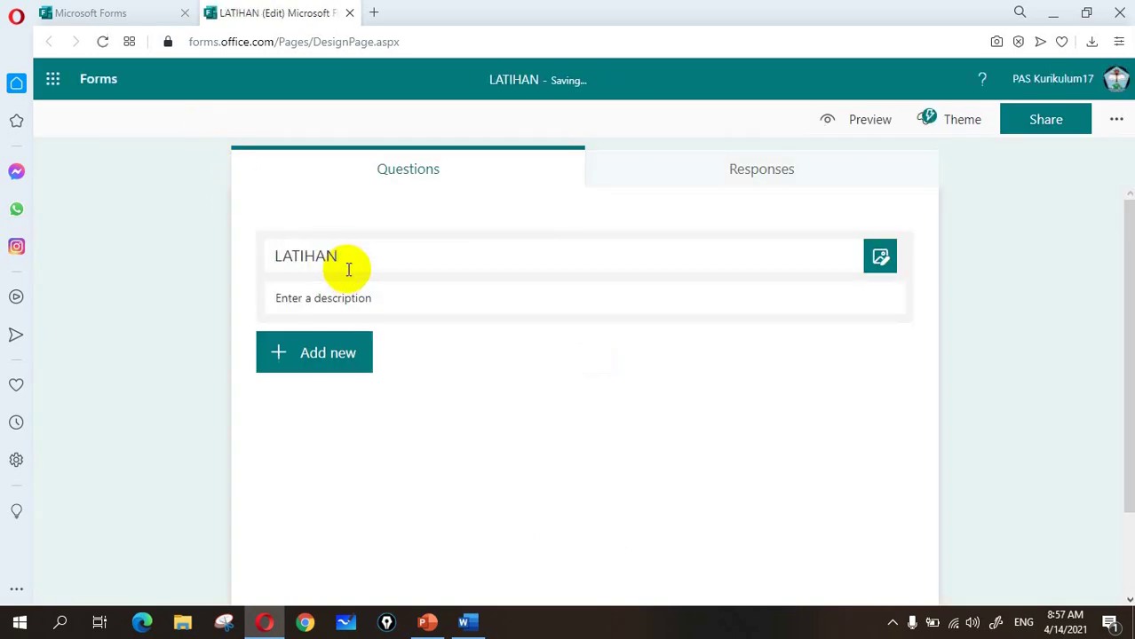
click(190, 328)
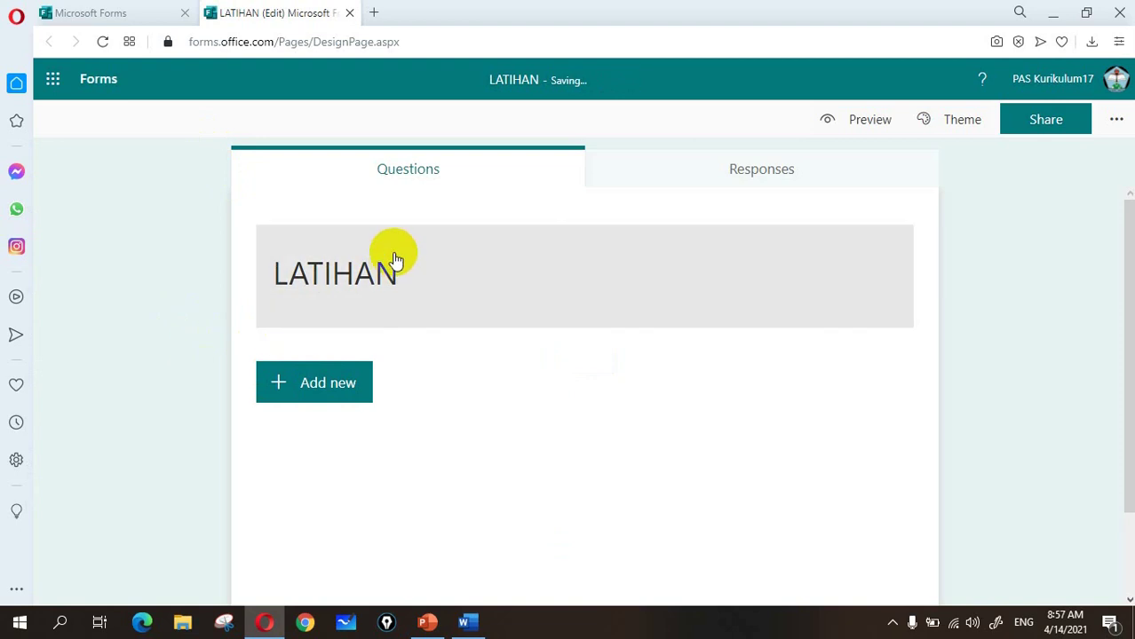
Add a Choice question and paste in question 1's passage and prompt from the Word document, without the answer options
click(282, 392)
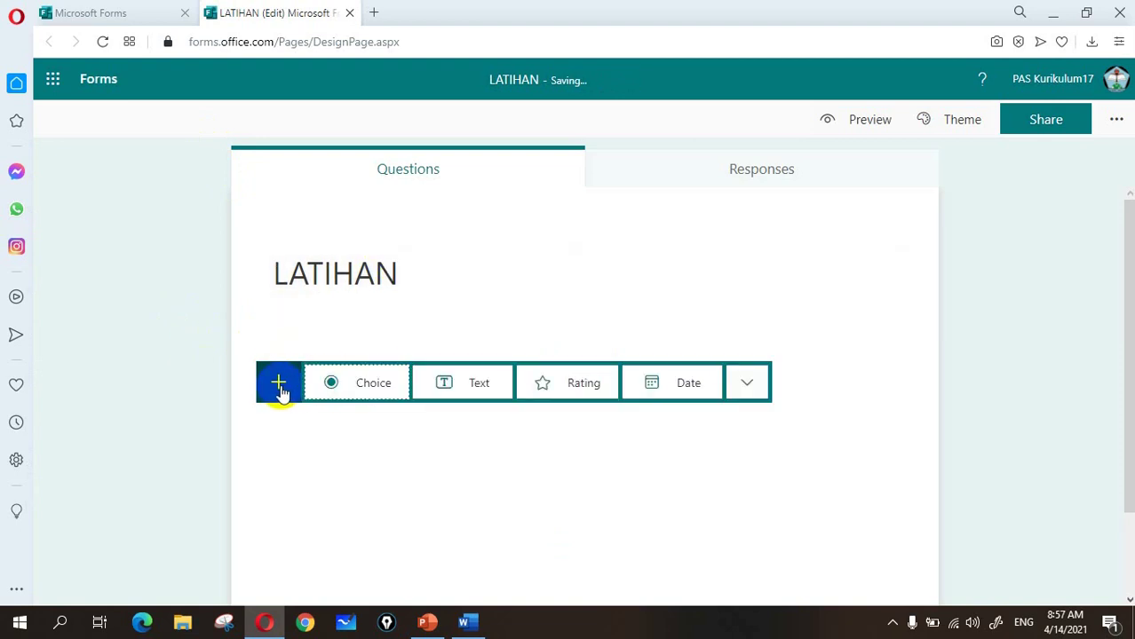
click(373, 391)
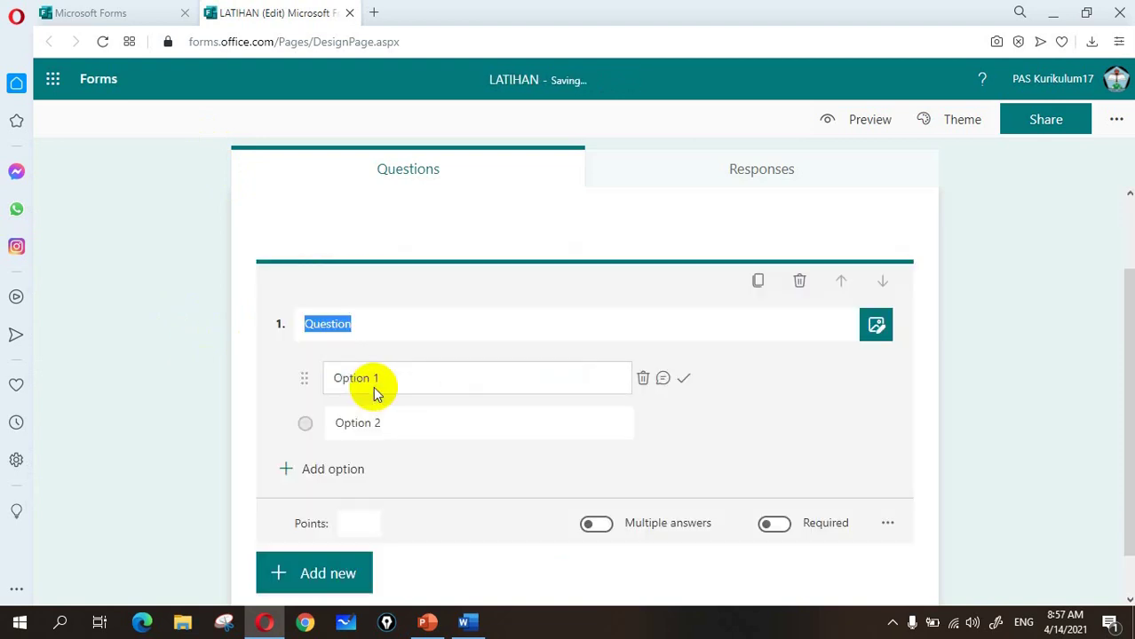
click(469, 625)
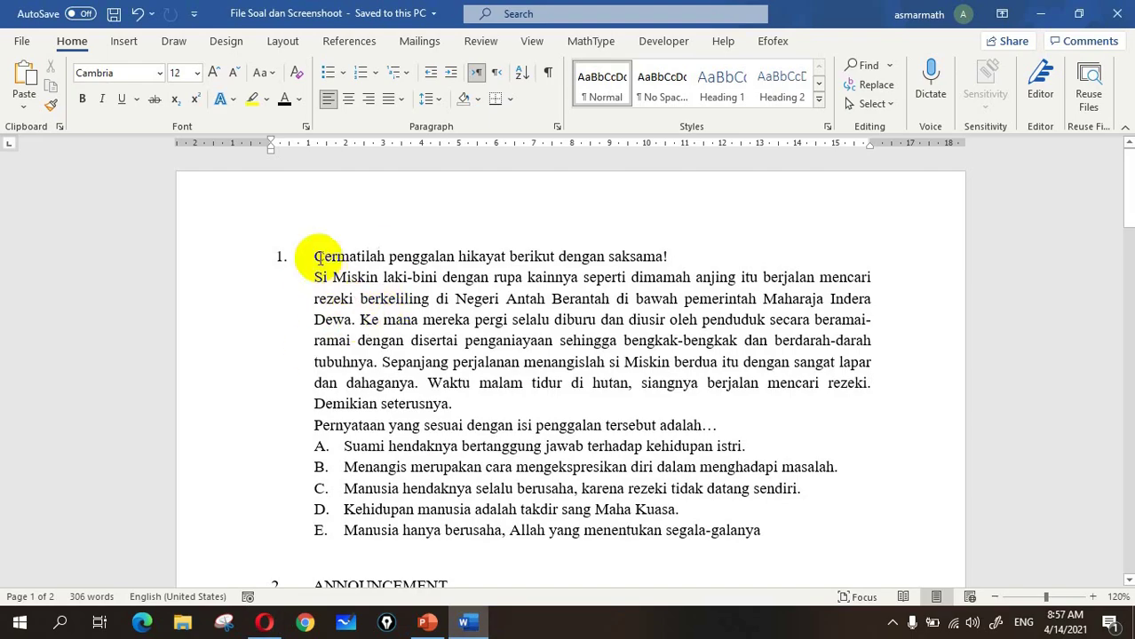
drag(316, 258, 725, 425)
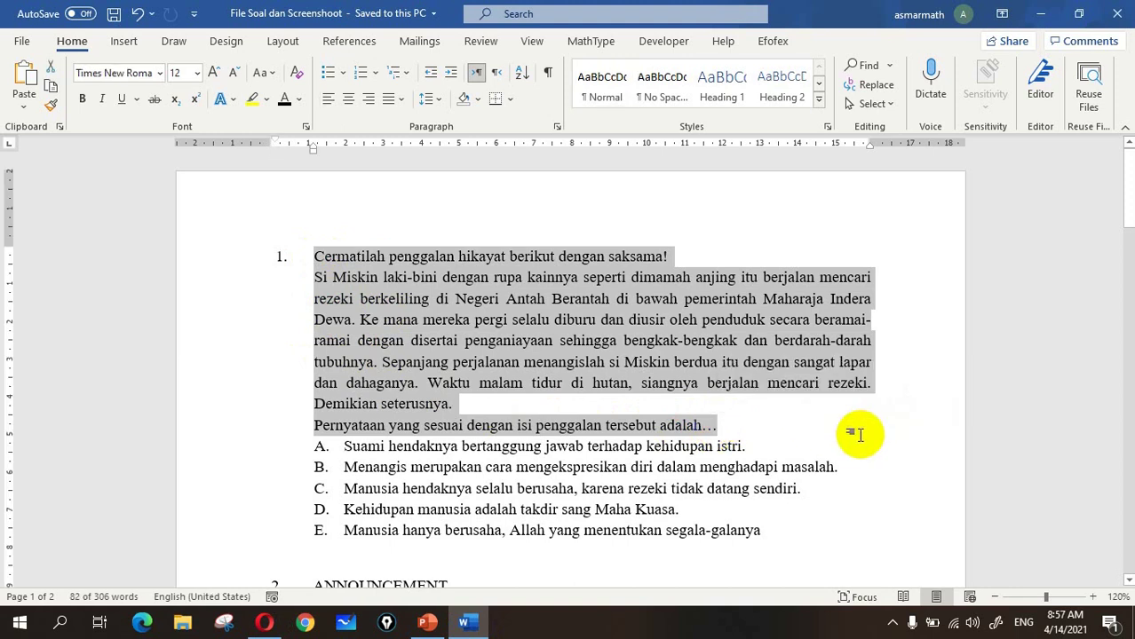
click(264, 621)
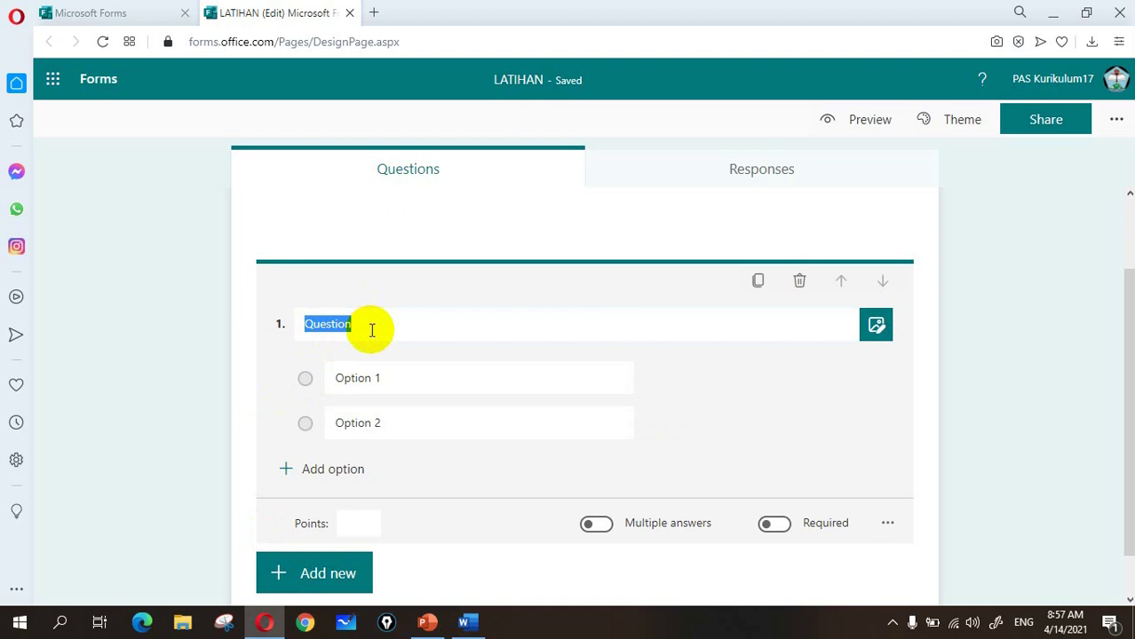
key(ctrl+v)
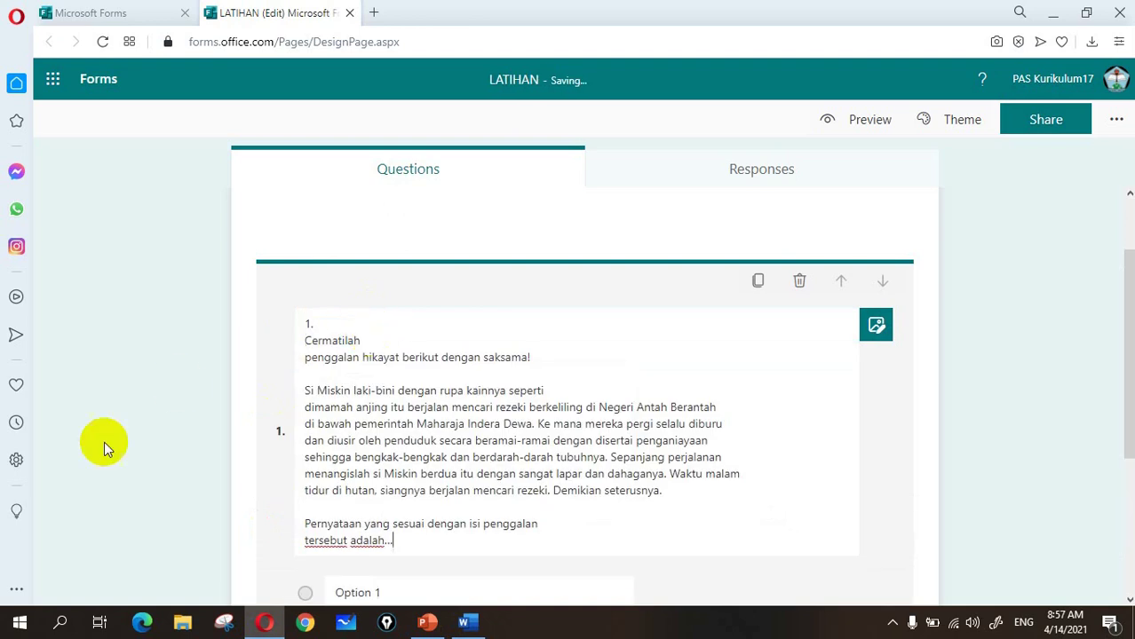
Compare the line breaks of the pasted question text with the original passage in the Word document
scroll(524, 423, down, 1)
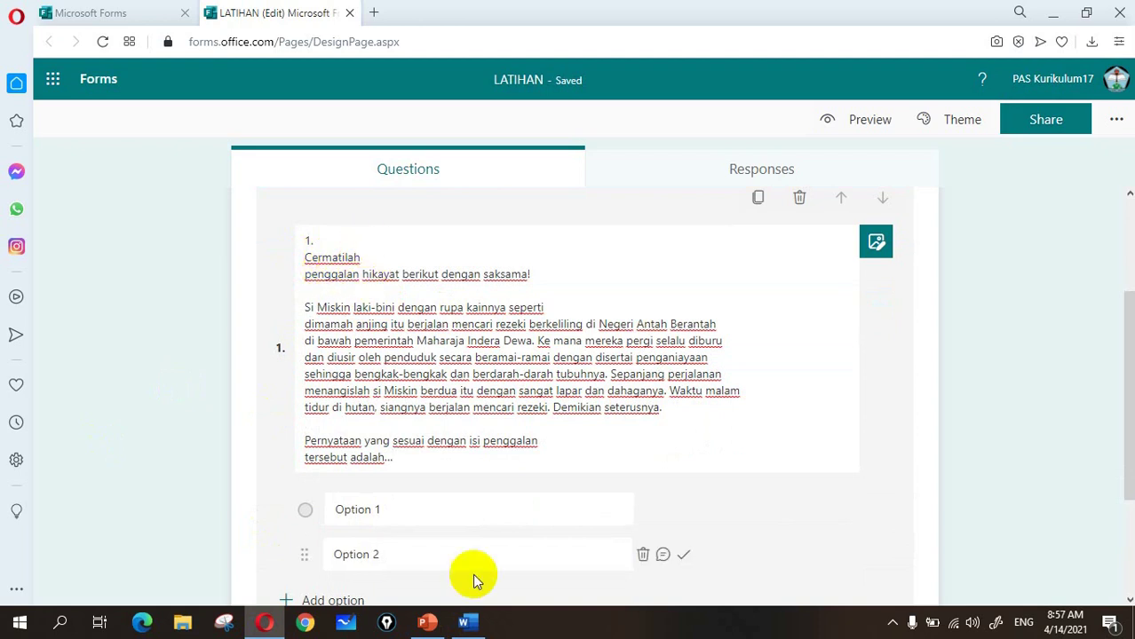
click(464, 623)
click(264, 623)
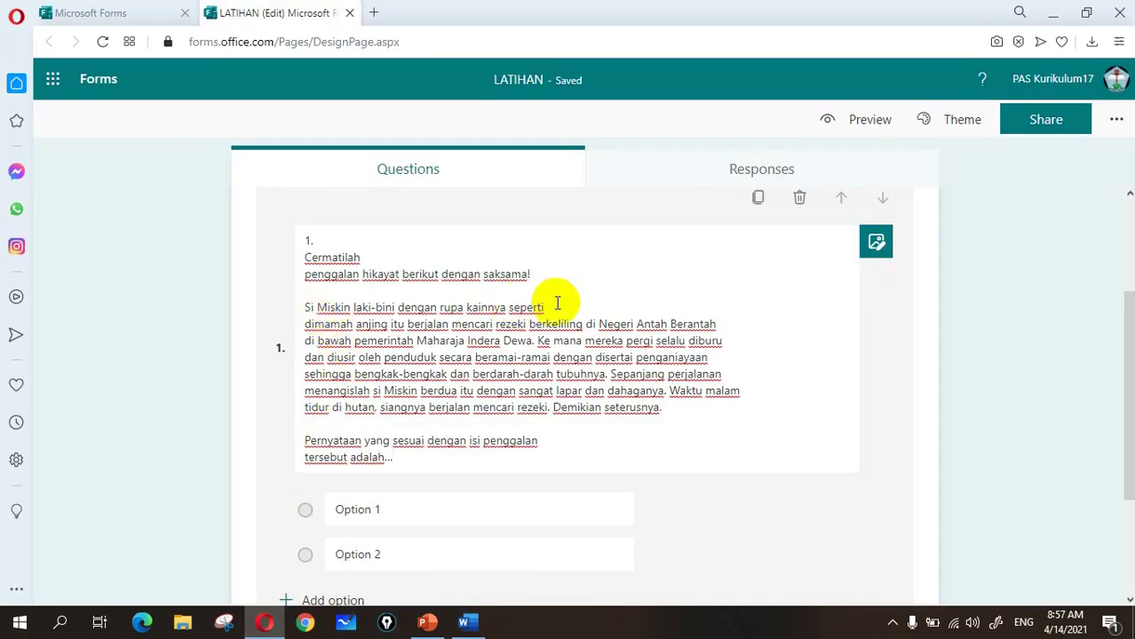
click(464, 622)
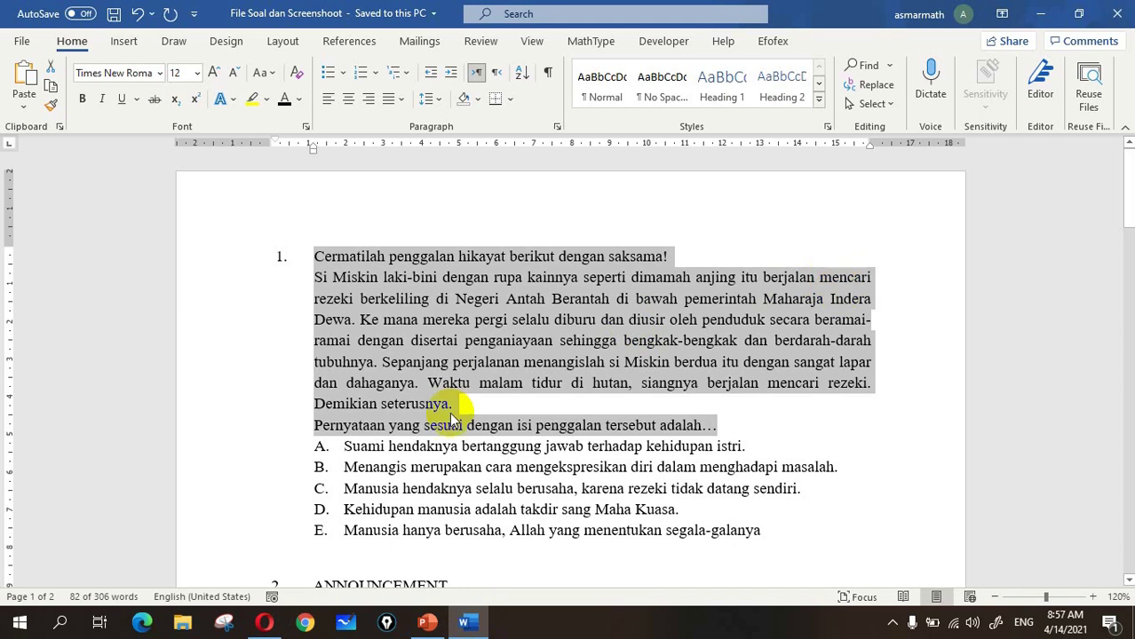
click(264, 623)
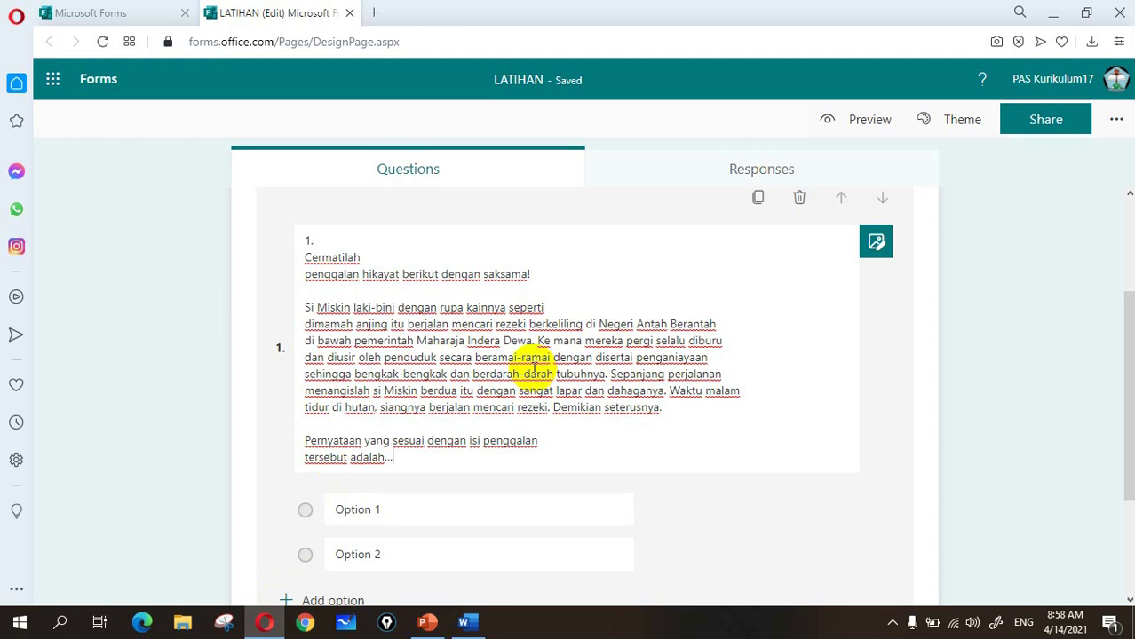
Add a second Choice question and paste the copied passage into it as plain text, staying on the page
scroll(533, 367, down, 2)
click(324, 545)
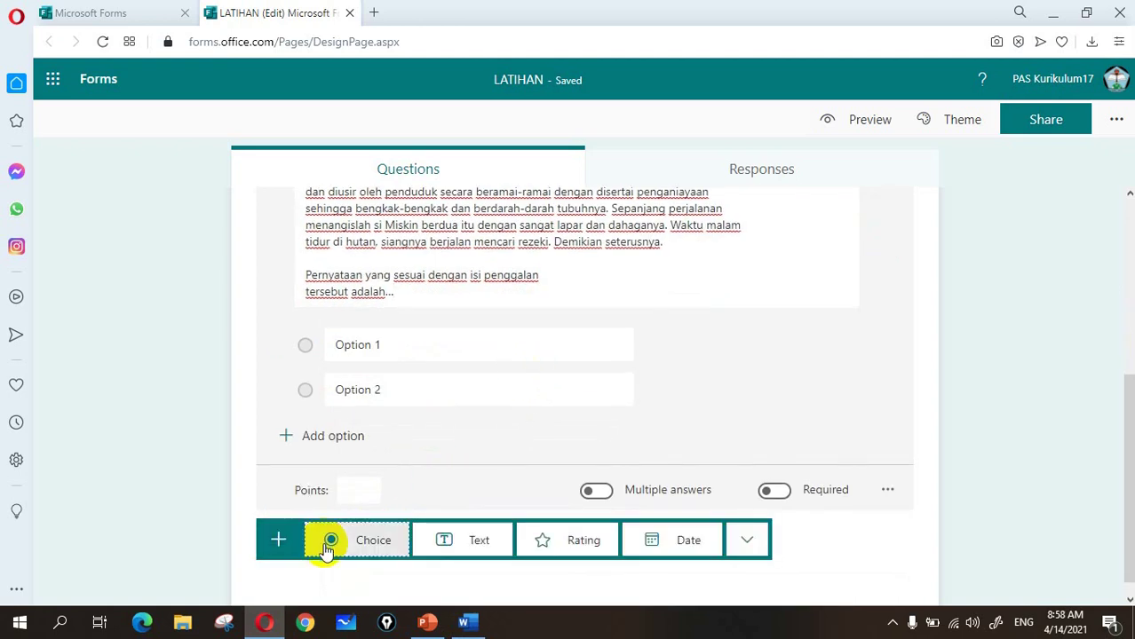
click(375, 540)
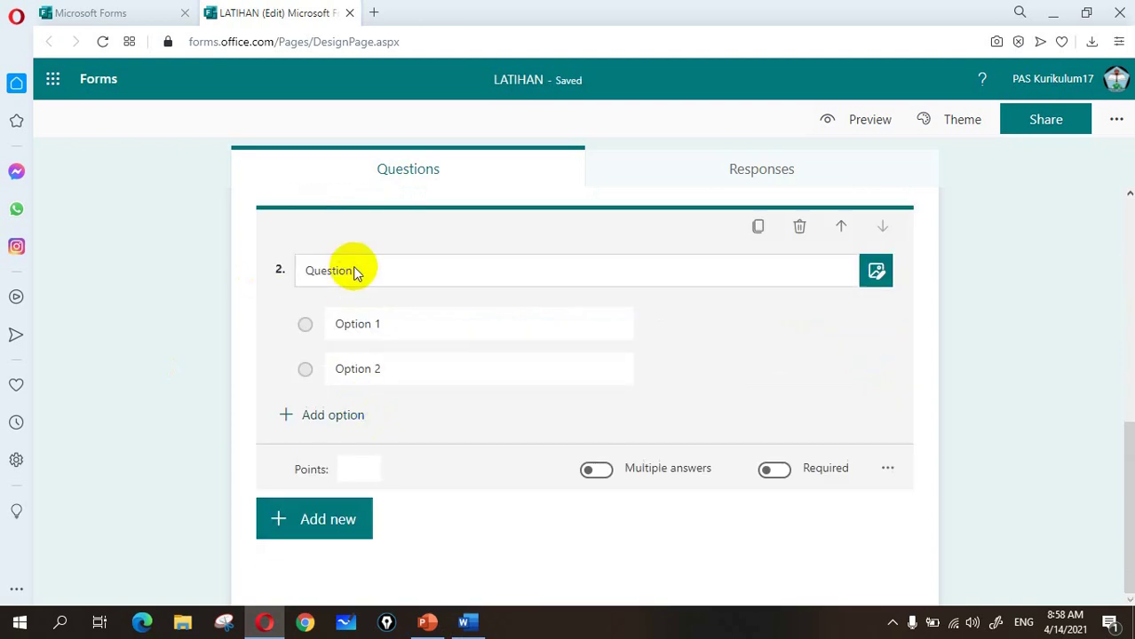
double_click(355, 271)
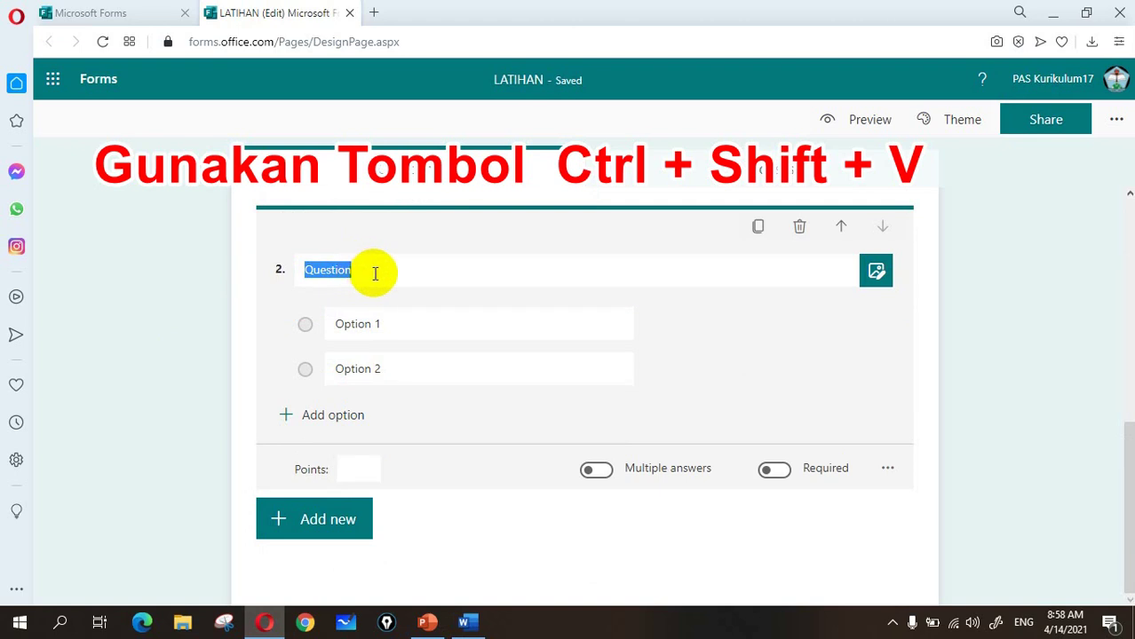
text(1. Cermatilah penggalan hikayat berikut dengan saksama! Si Miskin laki-bini dengan rupa kainnya seperti dimamah anjing itu berjalan mencari rezeki berkeliling di Negeri Antah Berantah di bawah pemerintah Maharaja Indera Dewa. Ke mana mereka pergi selalu diburu dan diusir oleh penduduk secara beramai-ramai dengan disertai penganiayaan sehingga bengkak-bengkak dan berdarah-darah tubuhnya. Sepanjang perjalanan menangislah si Miskin berdua itu dengan sangat lapar dan dahaganya. Waktu malam tidur di hutan, siangnya berjalan mencari rezeki. Demikian seterusnya. Pernyataan yang sesuai dengan isi penggalan tersebut adalah...)
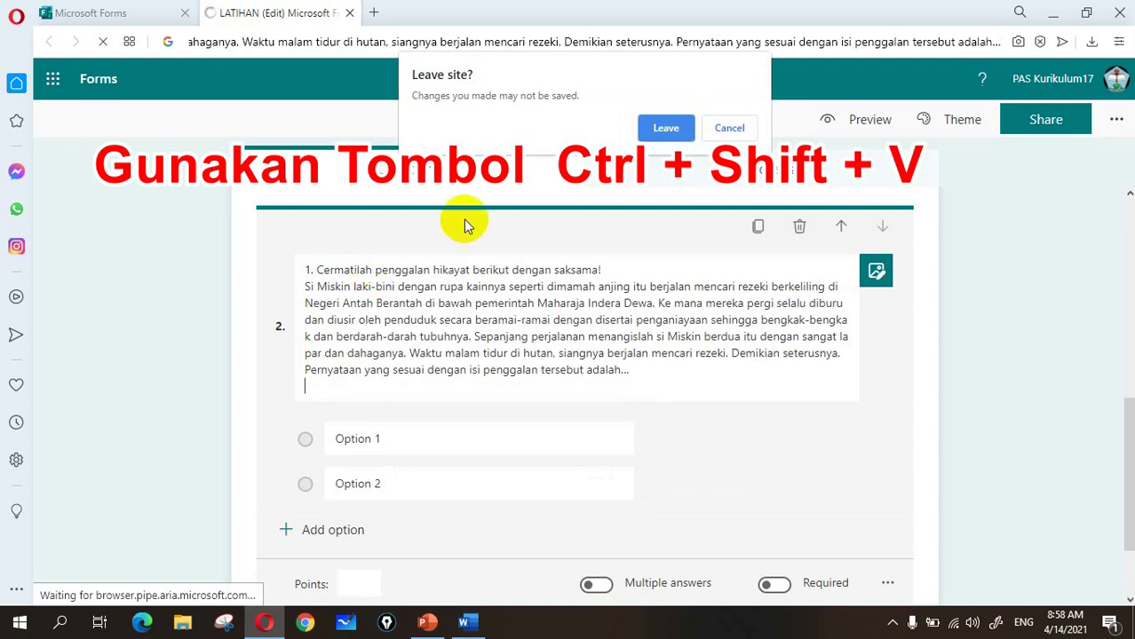
click(729, 128)
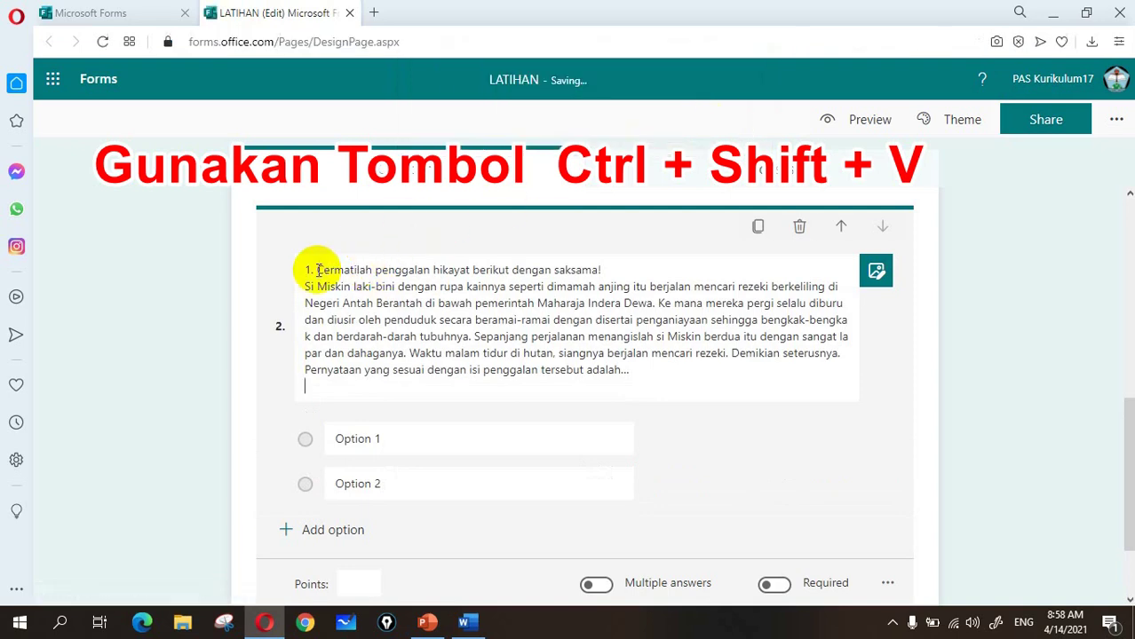
Delete the leading "1." numbering from the text of question 2
drag(316, 270, 304, 270)
key(BackSpace)
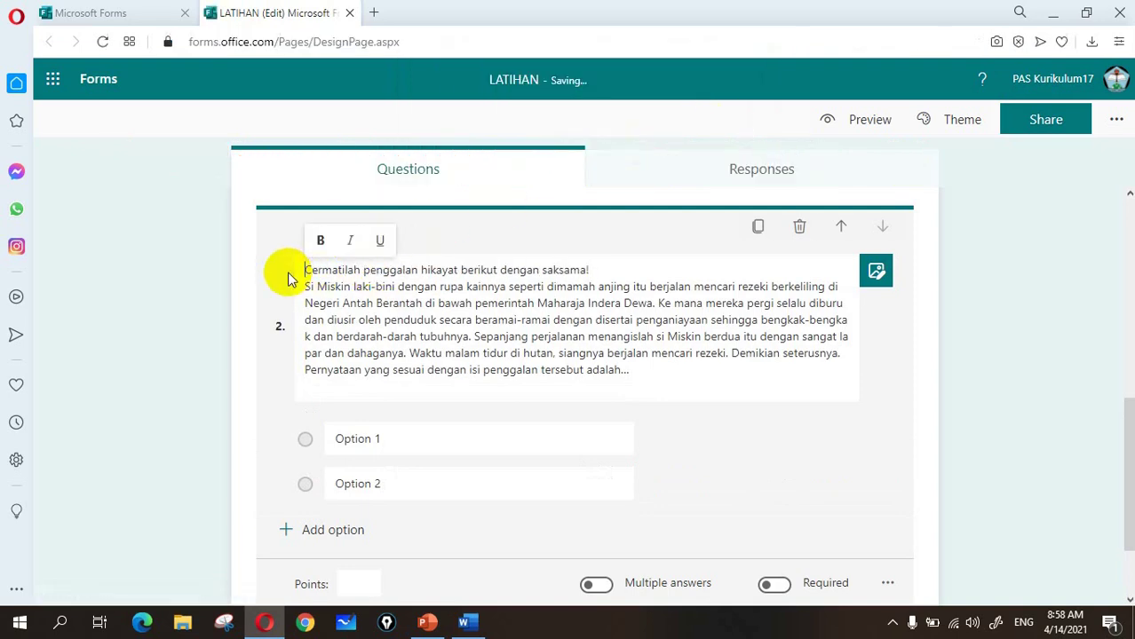
click(197, 369)
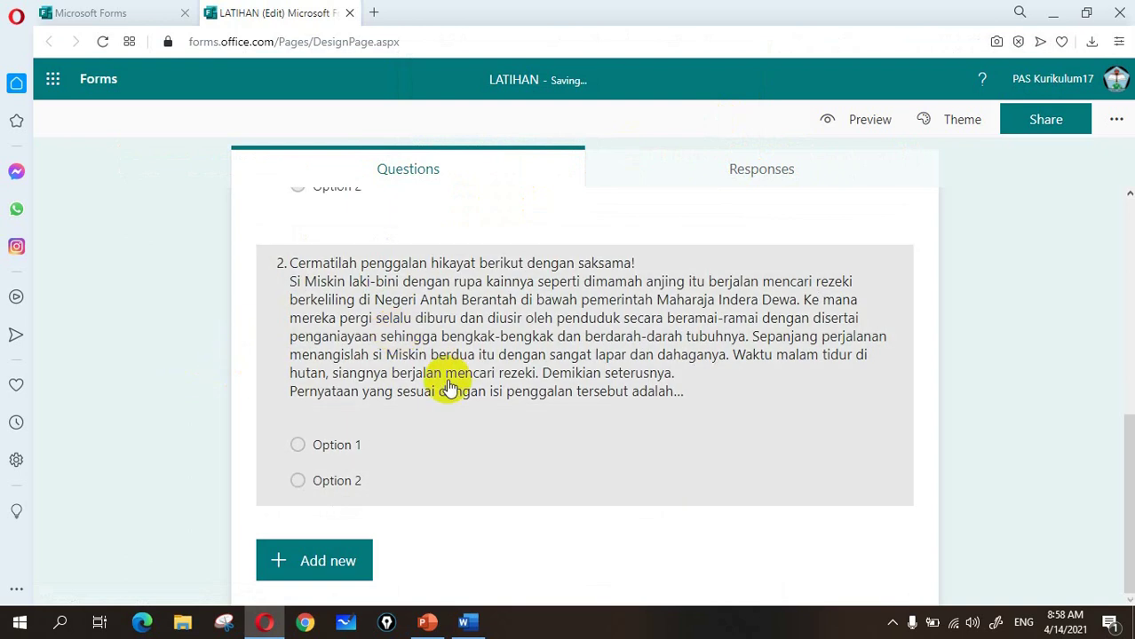
Check the passage in Word, then insert a blank line before the sentence starting with "Pernyataan" in question 2
click(463, 622)
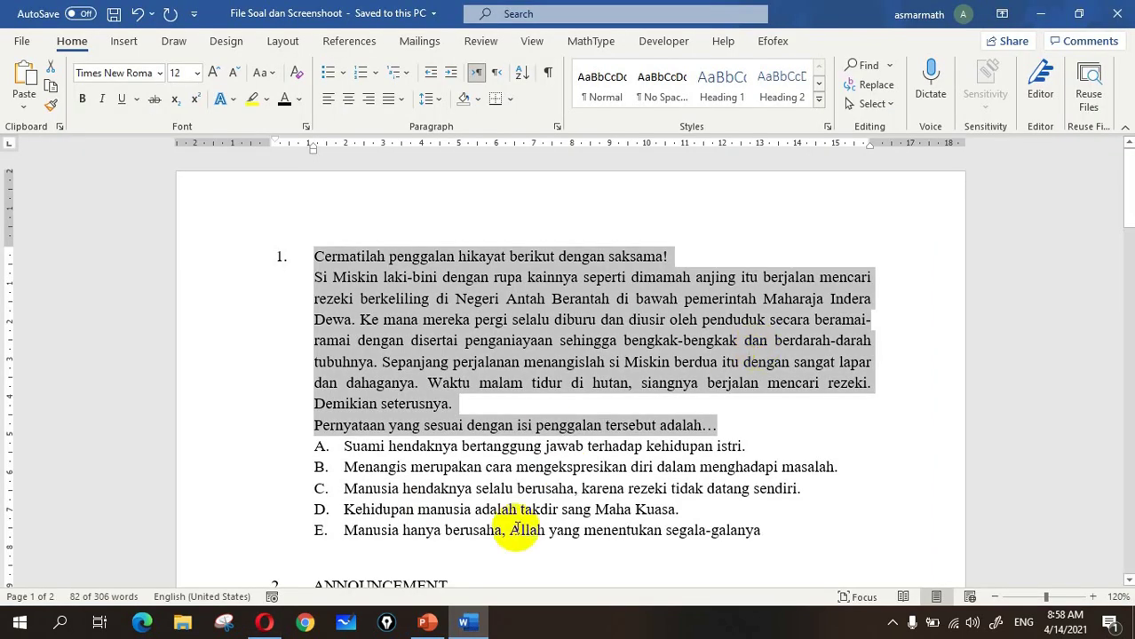
click(264, 622)
click(397, 344)
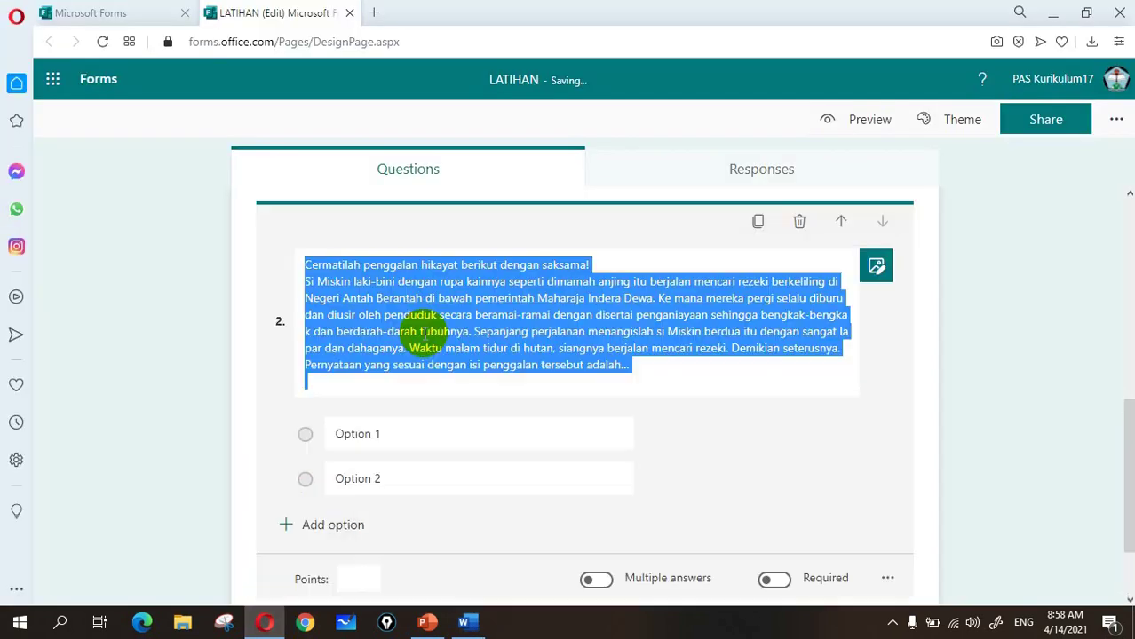
click(304, 371)
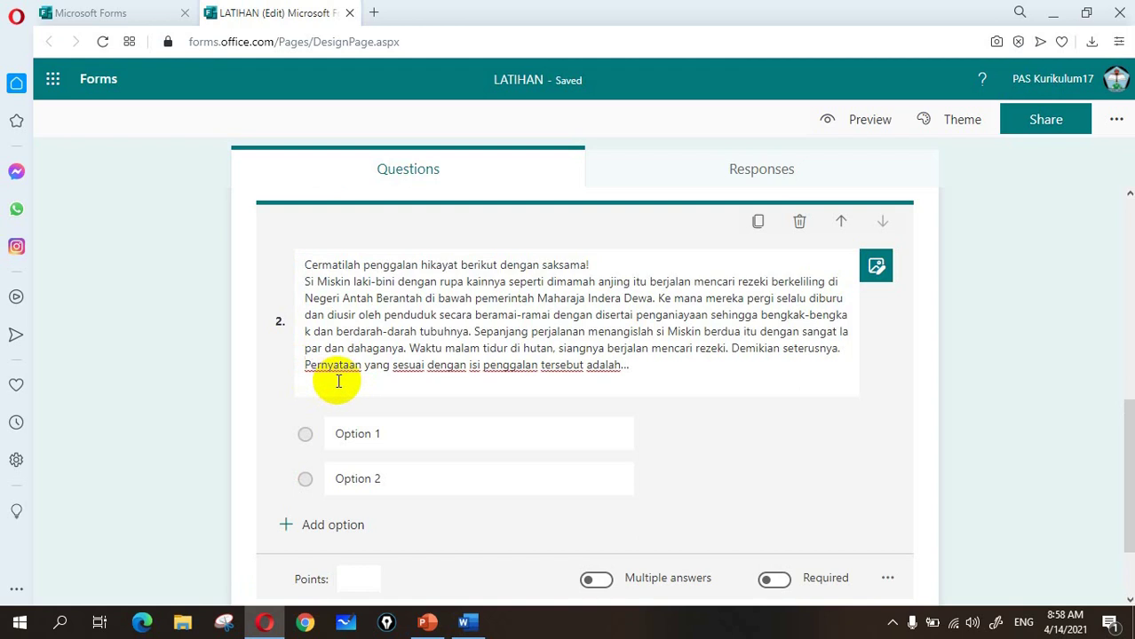
key(Return)
Make the opening line "Cermatilah penggalan hikayat berikut dengan saksama!" of question 2 bold and finish editing the question
drag(303, 265, 611, 263)
click(604, 235)
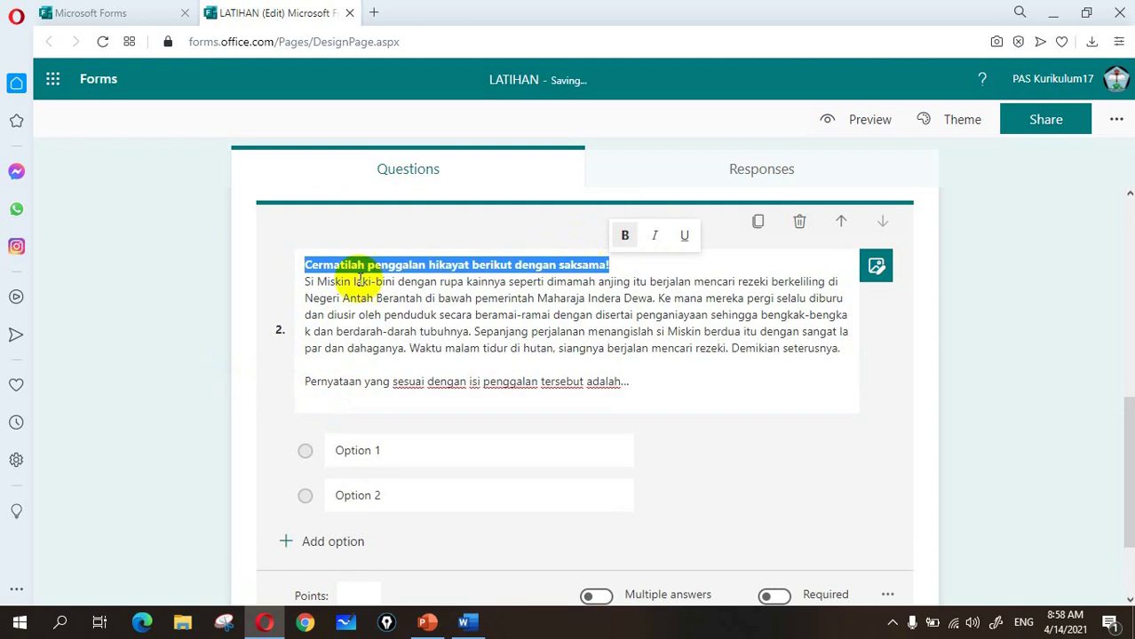
click(163, 340)
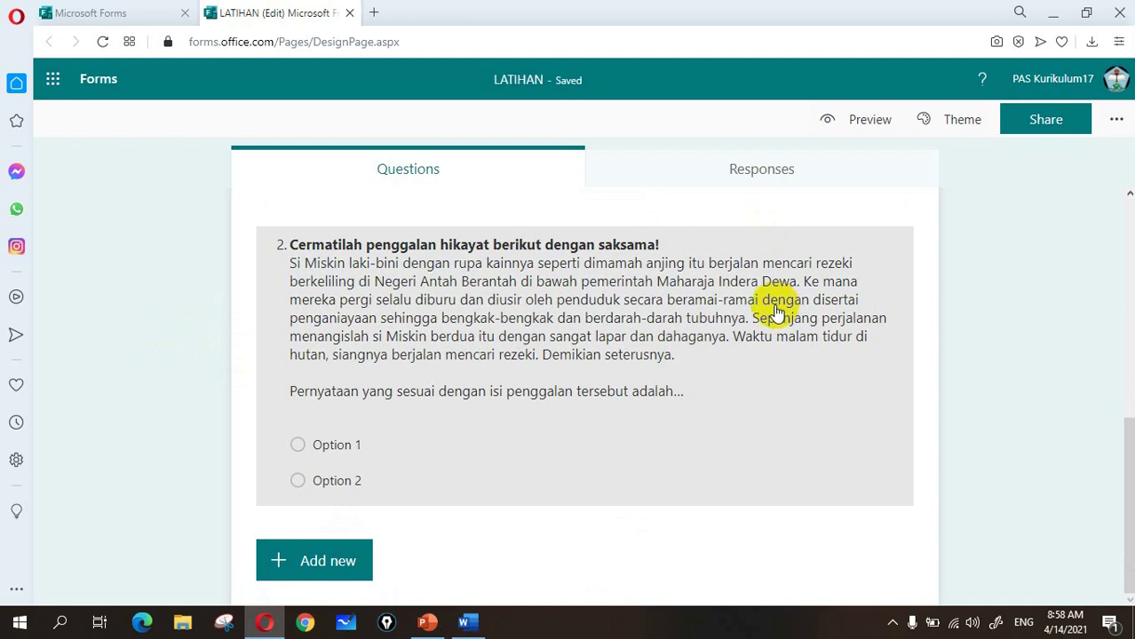
scroll(622, 316, up, 2)
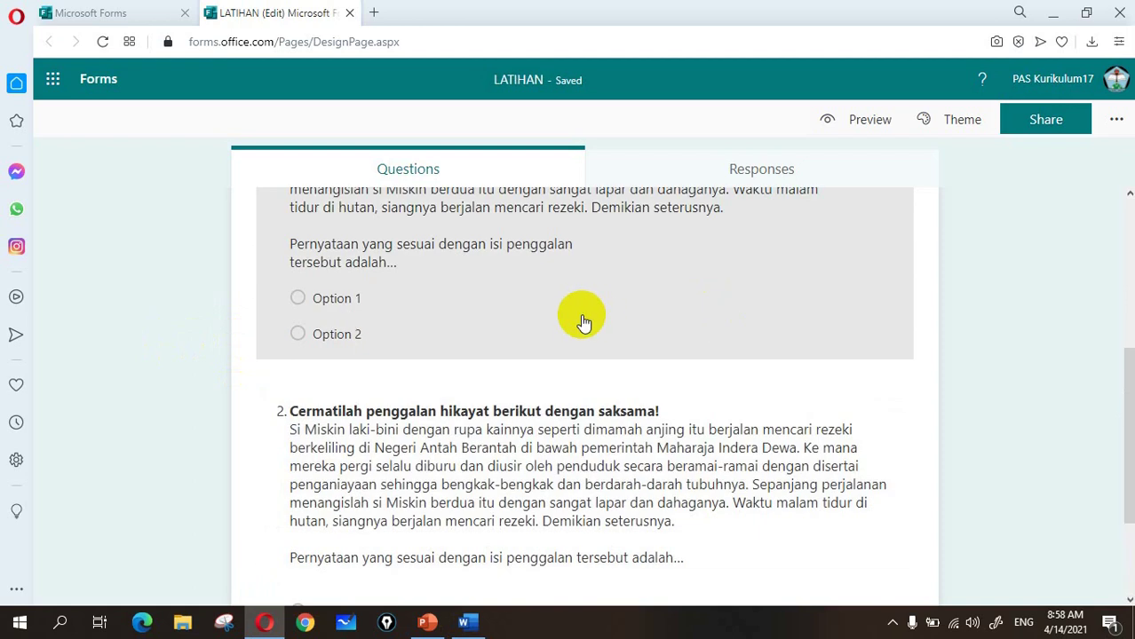
Switch to Word and copy question 1's five answer options, removing their A–E lettering and undoing that removal
scroll(573, 327, up, 2)
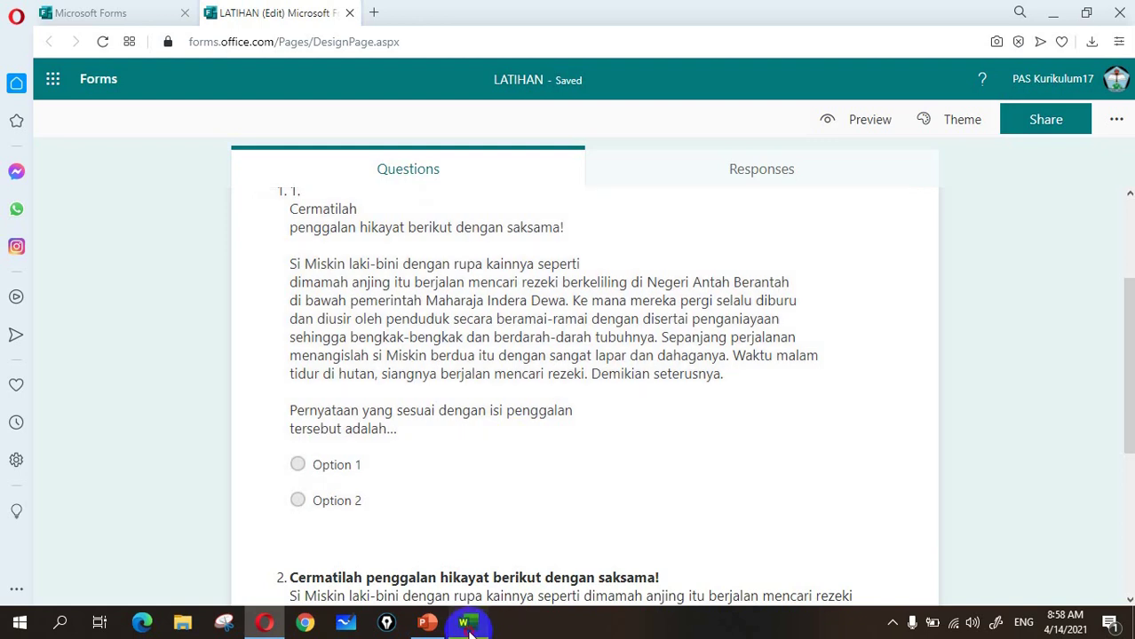
click(463, 622)
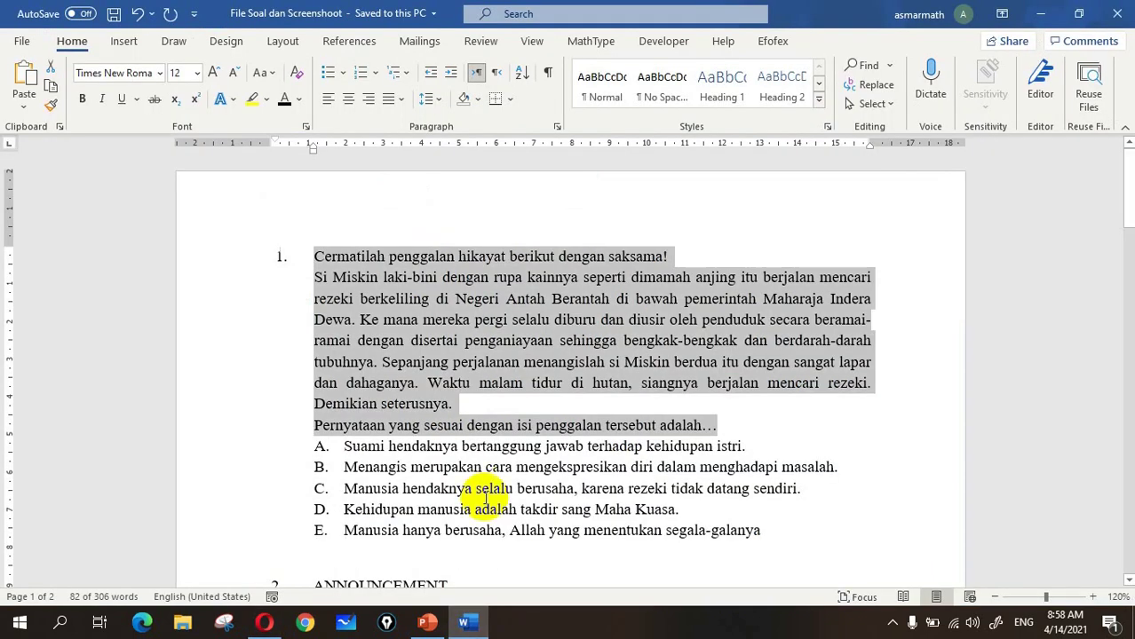
scroll(423, 468, down, 2)
drag(233, 355, 232, 436)
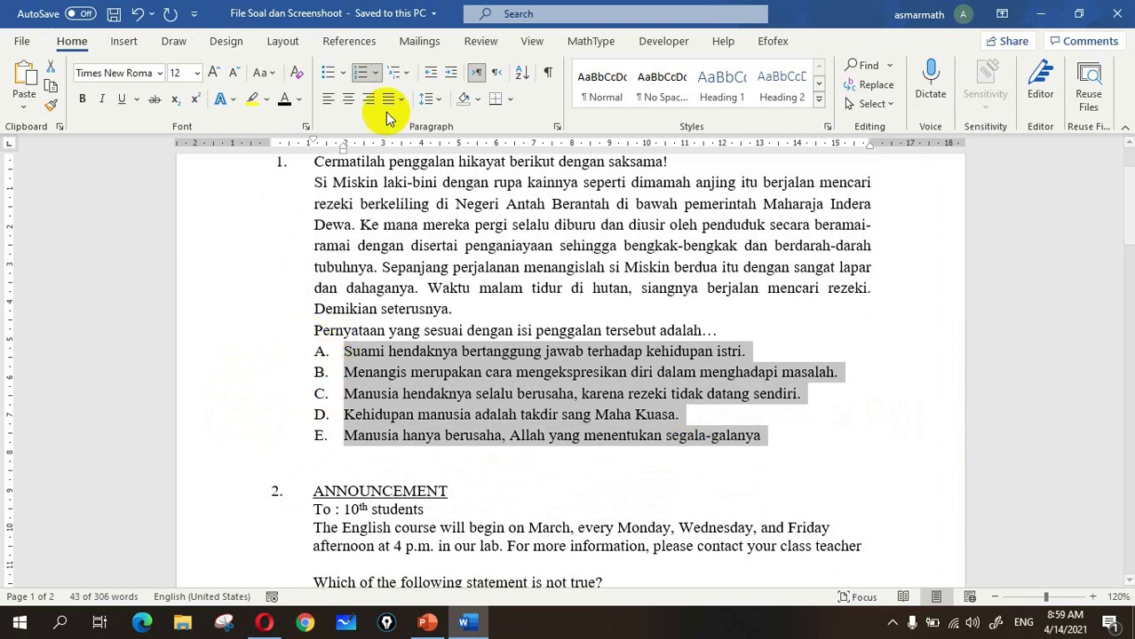
click(360, 77)
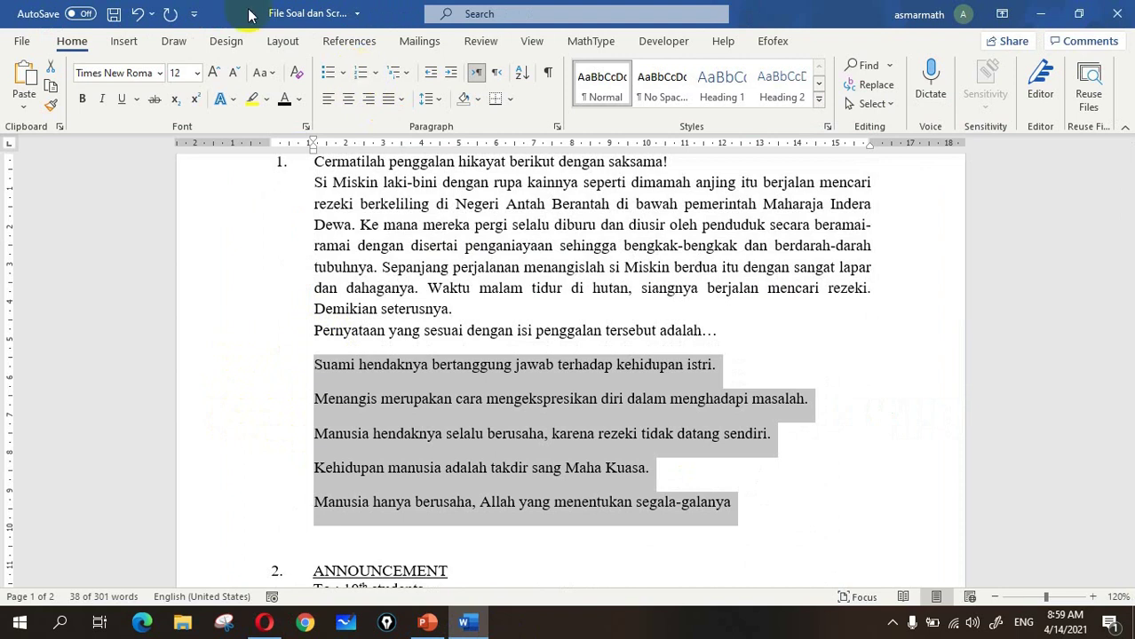
click(140, 13)
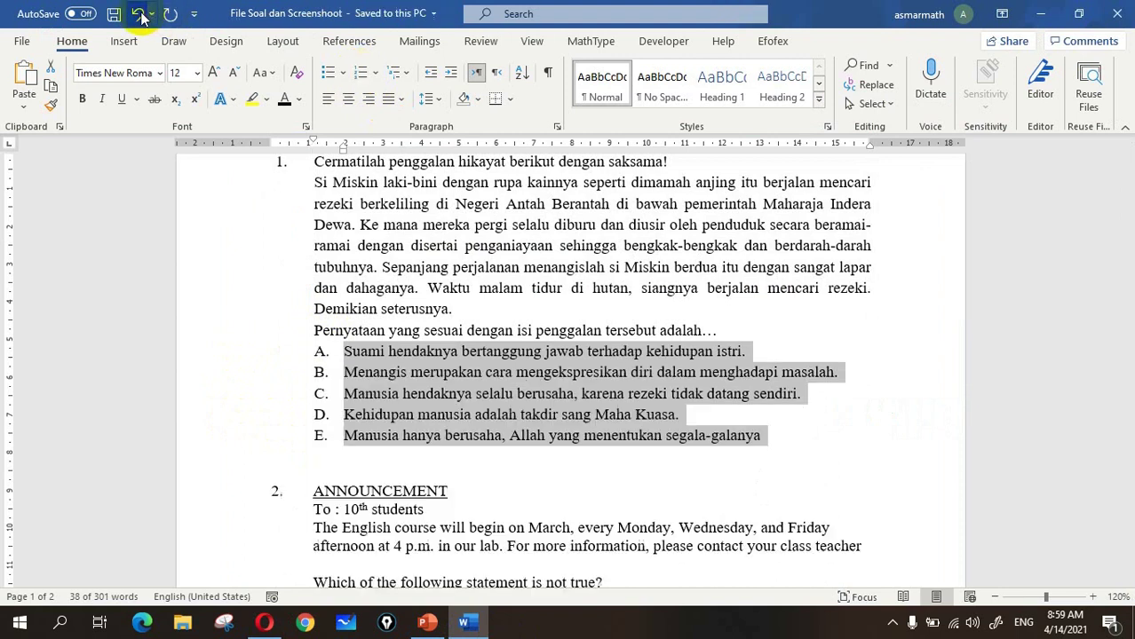
Back in the form, delete Option 2 of question 1 and paste the five copied answer options into Option 1
click(264, 622)
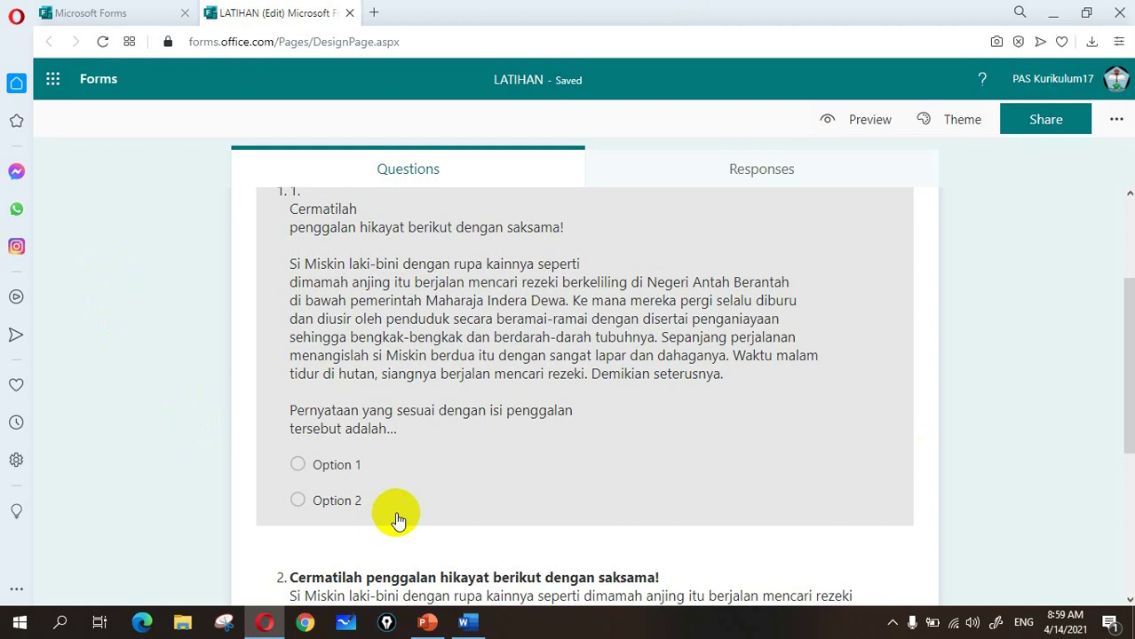
click(404, 502)
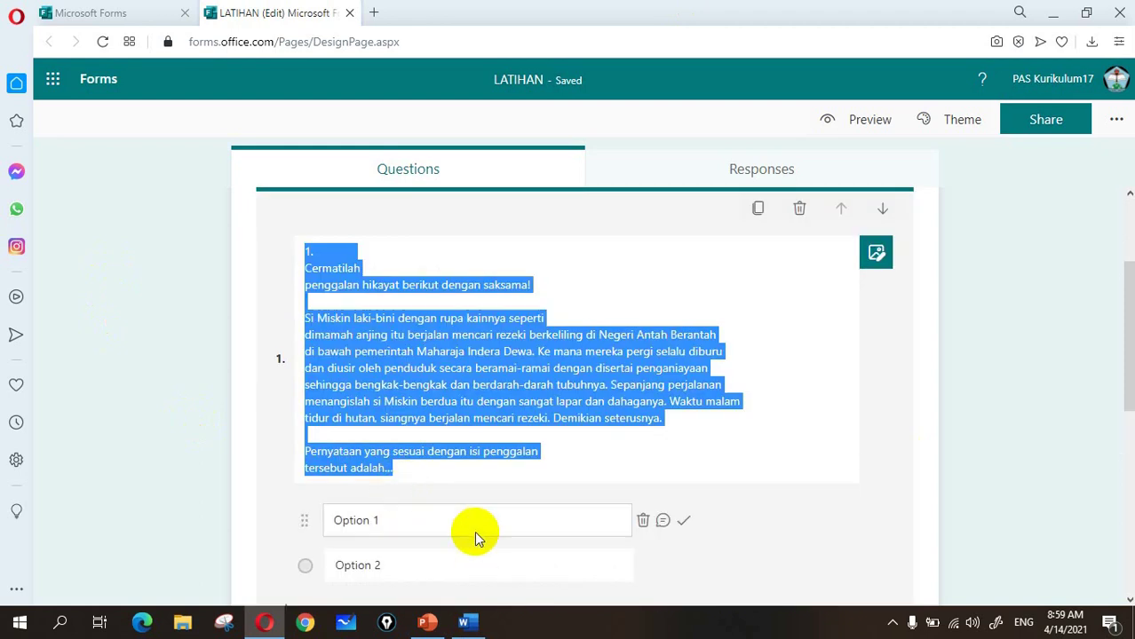
click(642, 482)
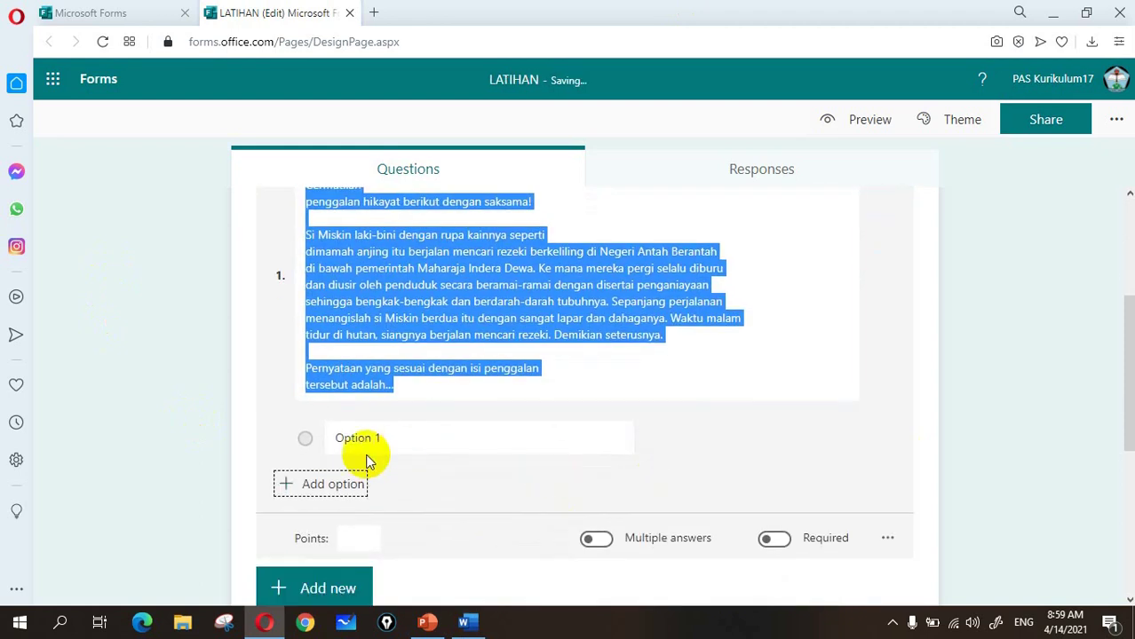
click(392, 441)
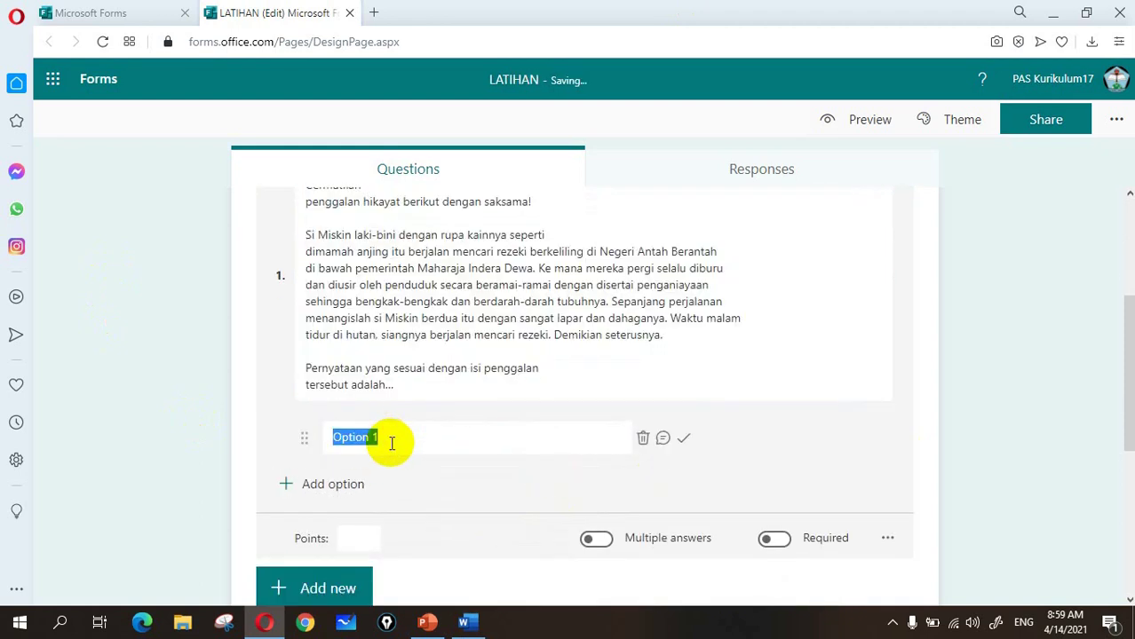
key(ctrl+v)
scroll(408, 466, down, 1)
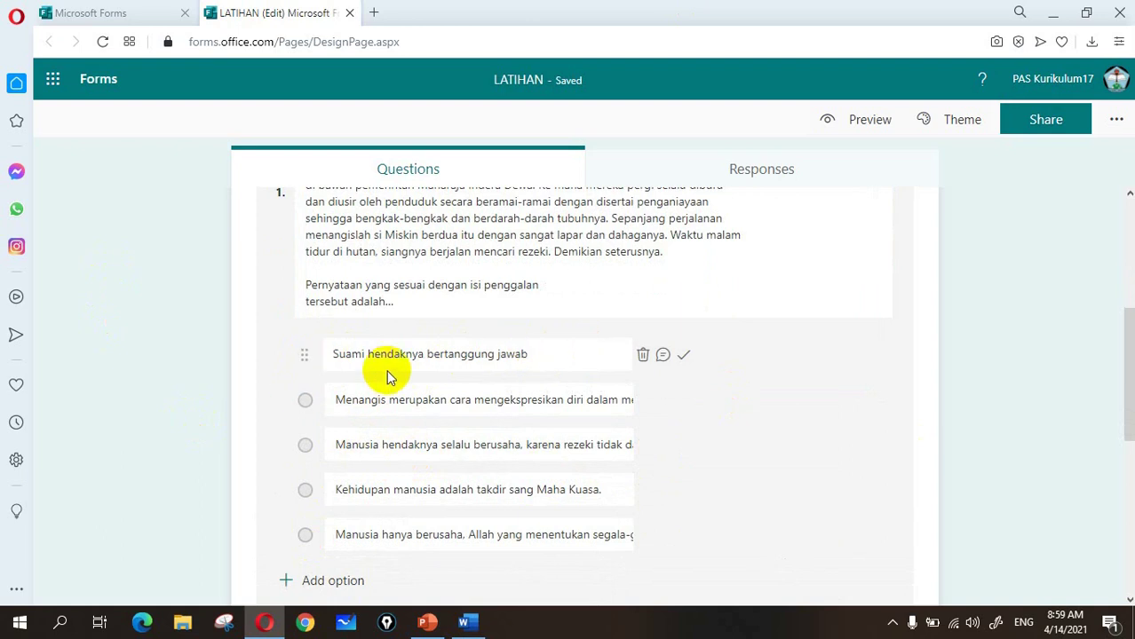
Compare the first pasted answer option of question 1 with its original wording in Word
click(463, 623)
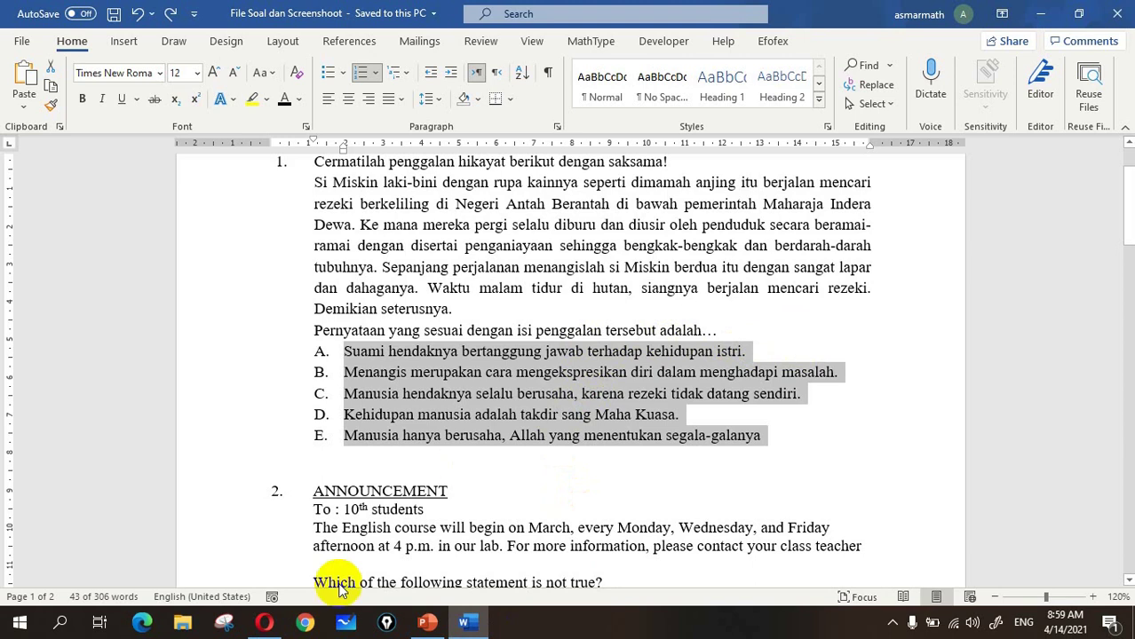
click(264, 623)
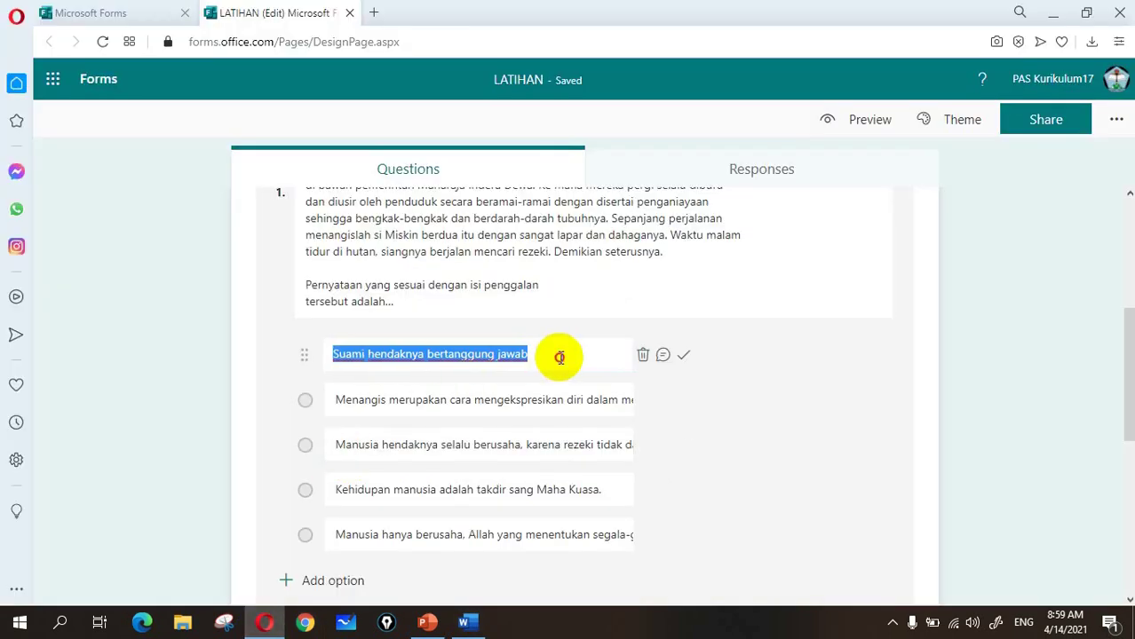
click(559, 355)
Delete Option 2 of question 2, paste the five copied answers as plain text into Option 1, and finish editing
scroll(559, 357, down, 5)
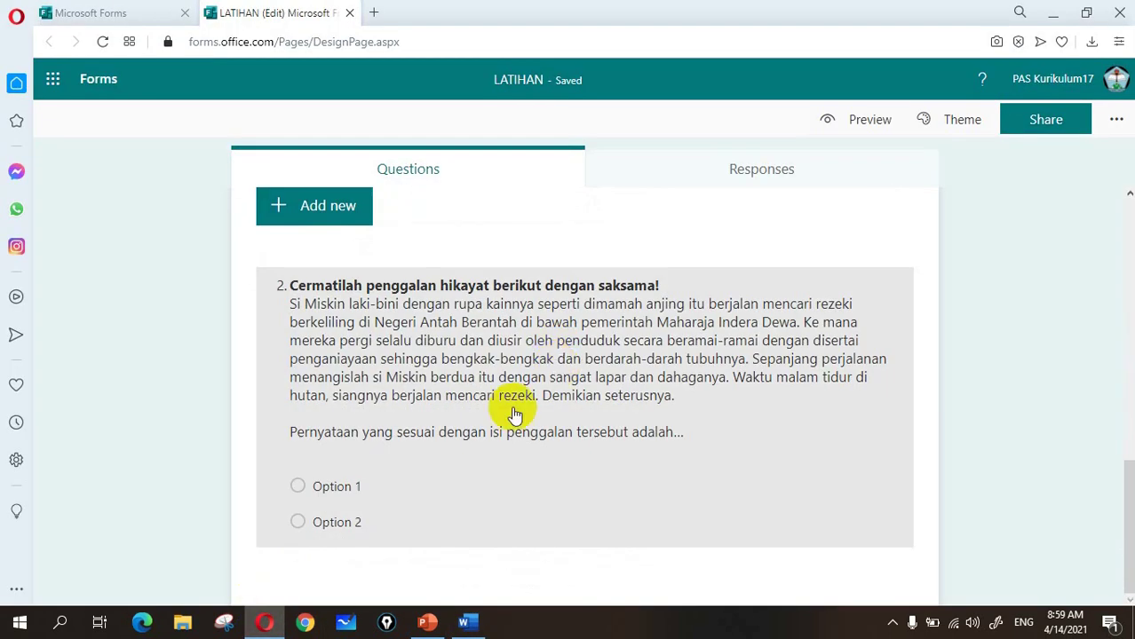
click(431, 499)
click(643, 488)
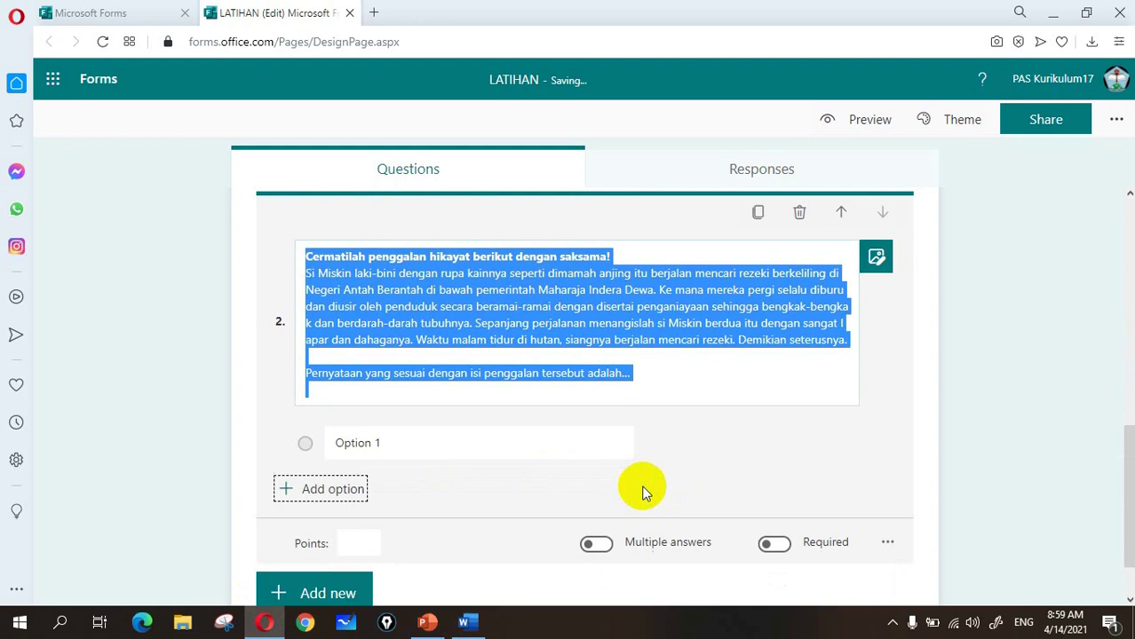
click(425, 441)
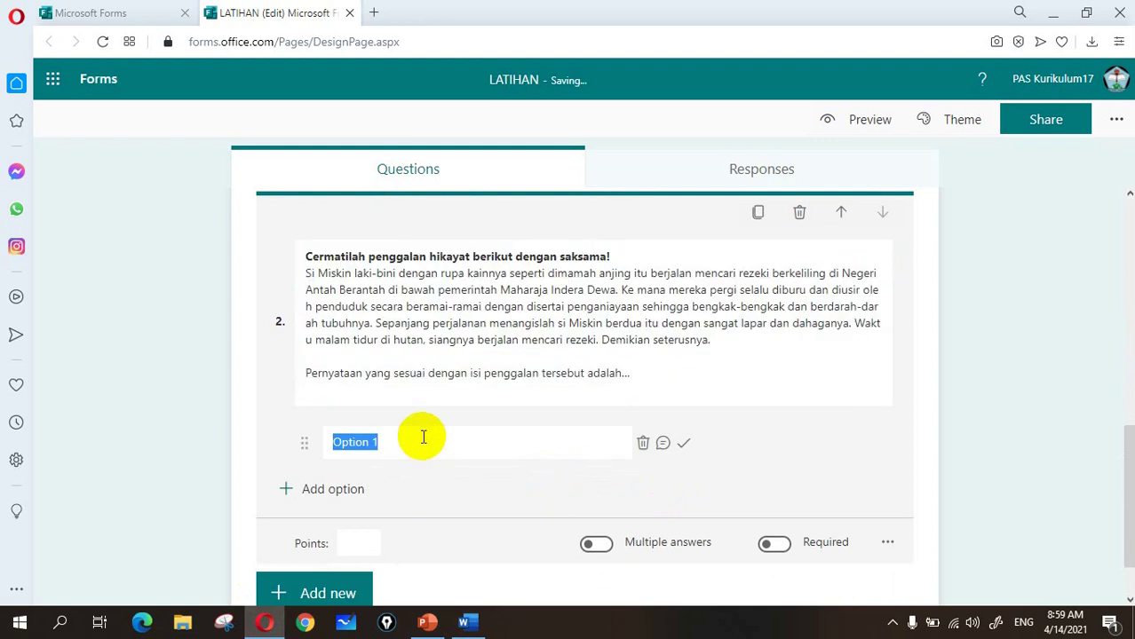
key(ctrl+v)
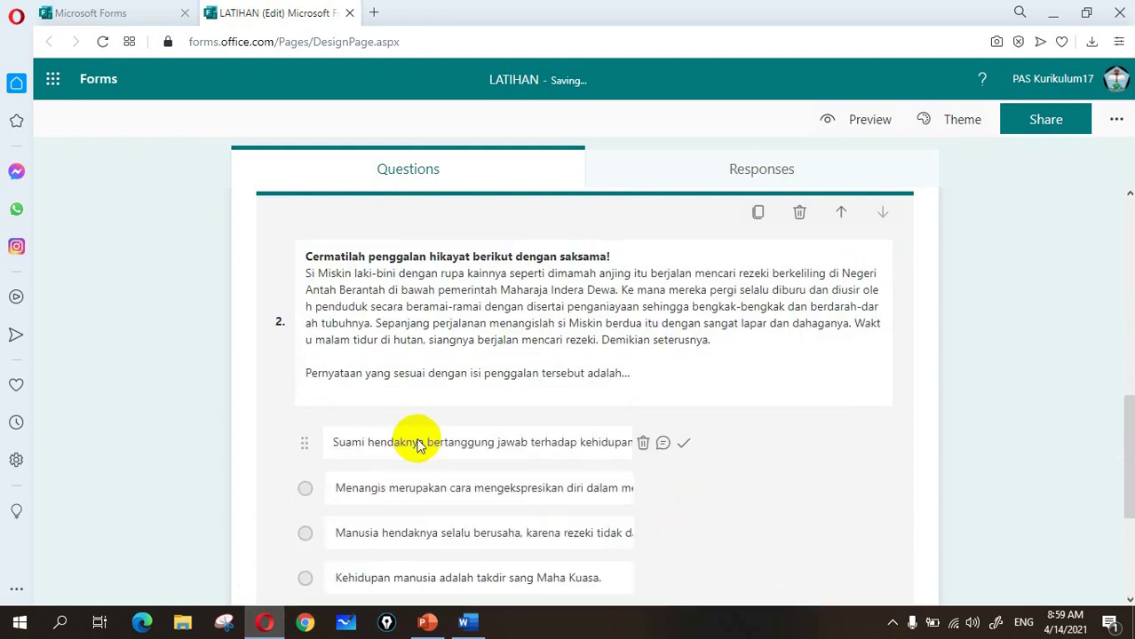
scroll(532, 470, down, 2)
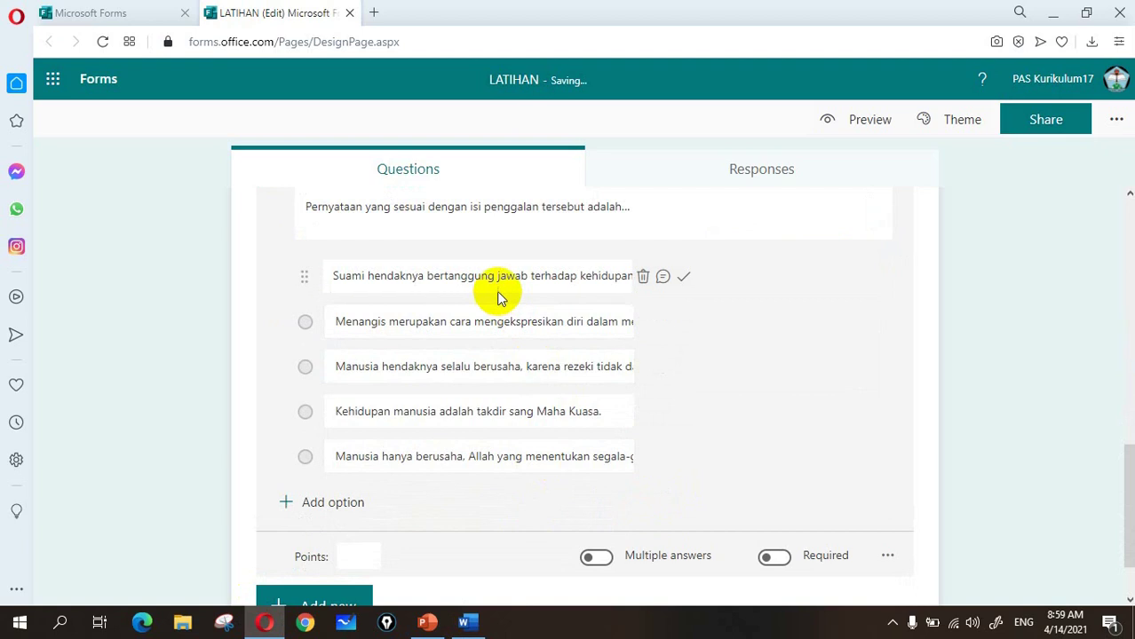
click(181, 357)
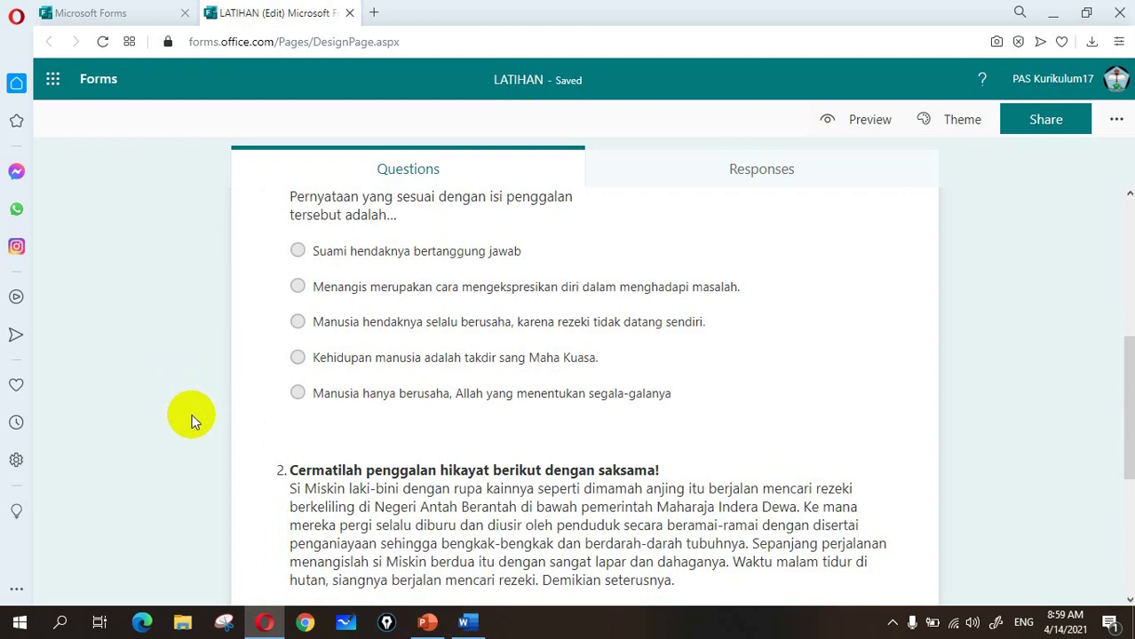
scroll(196, 415, down, 3)
scroll(198, 420, down, 2)
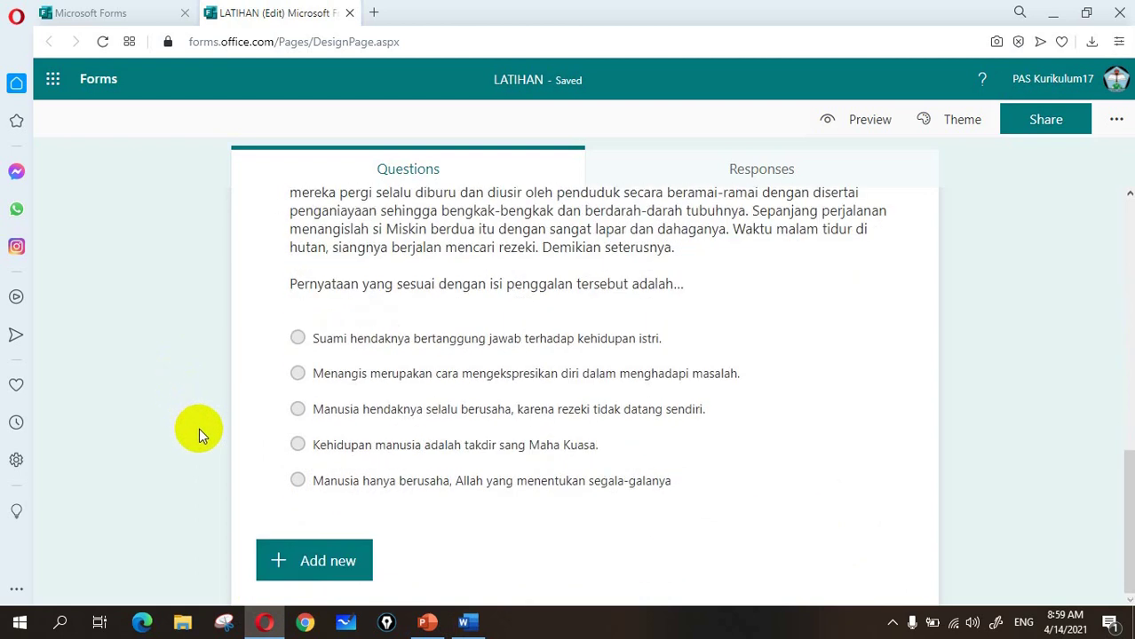
In Word, copy the ANNOUNCEMENT passage of question 2 through the line "Which of the following statement is not true?"
click(468, 622)
scroll(504, 514, down, 5)
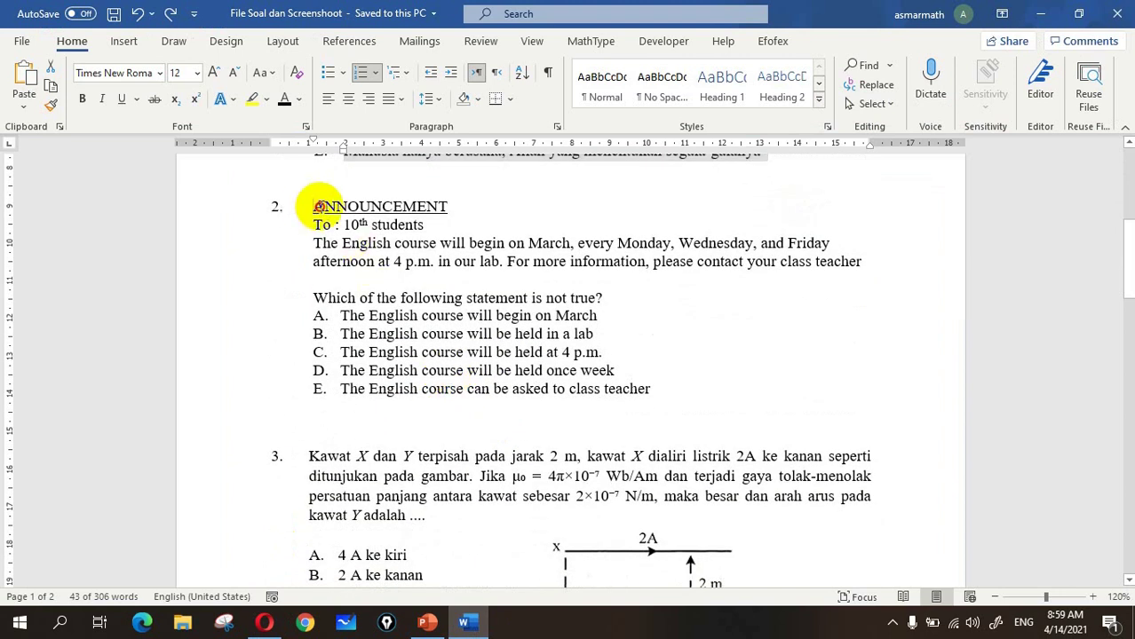
drag(310, 206, 588, 298)
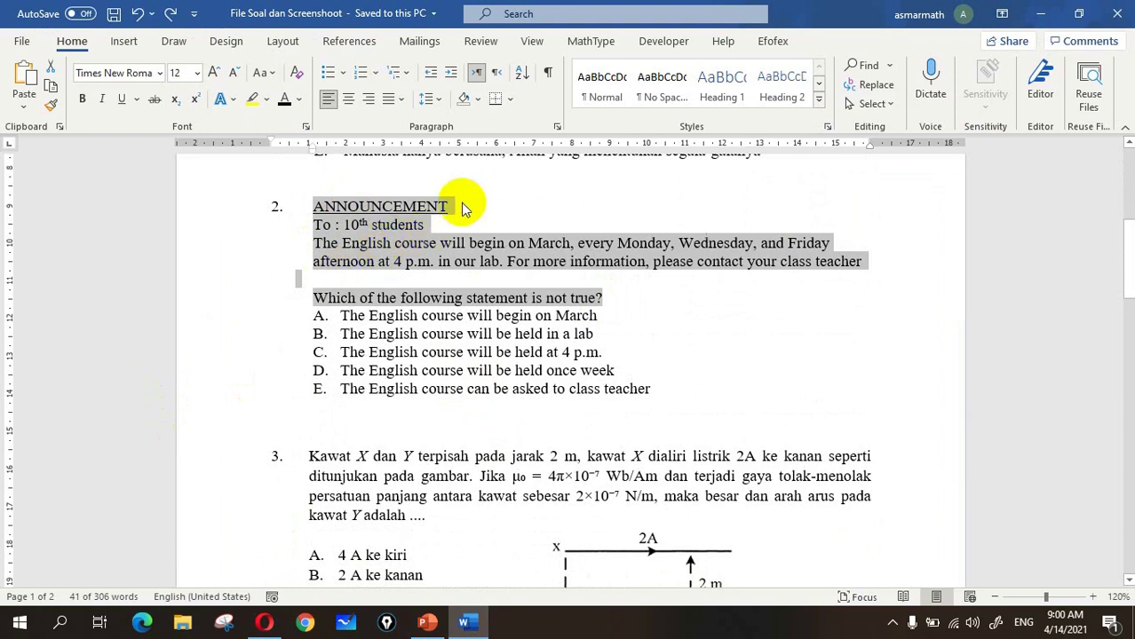
Add a third Choice question to the form, paste the ANNOUNCEMENT passage with its source formatting, and finish editing it
click(264, 622)
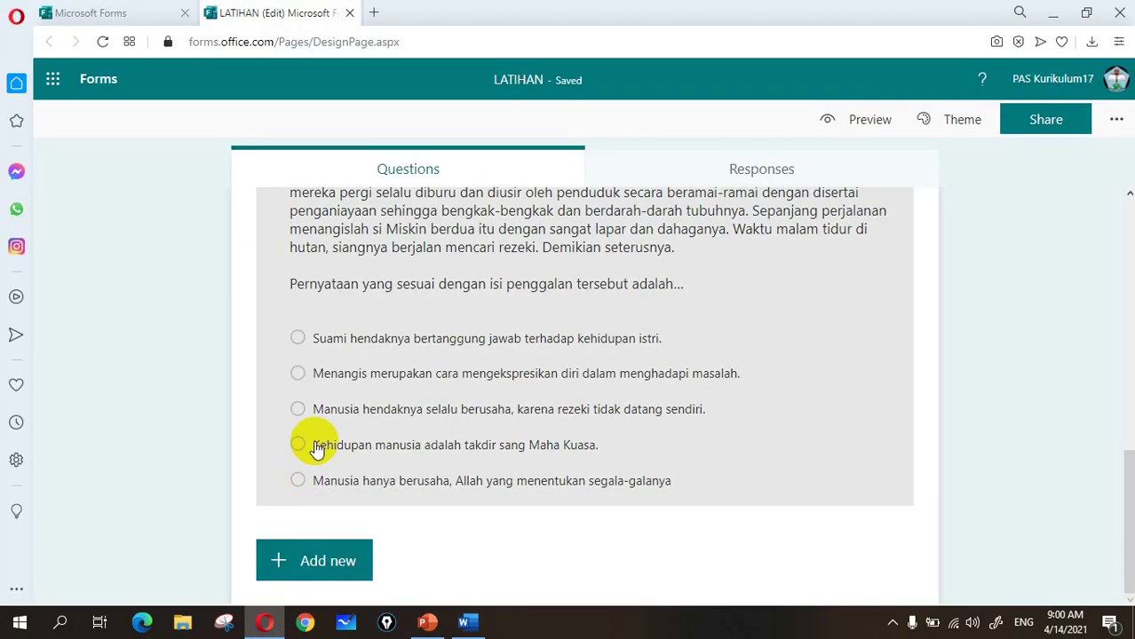
click(287, 571)
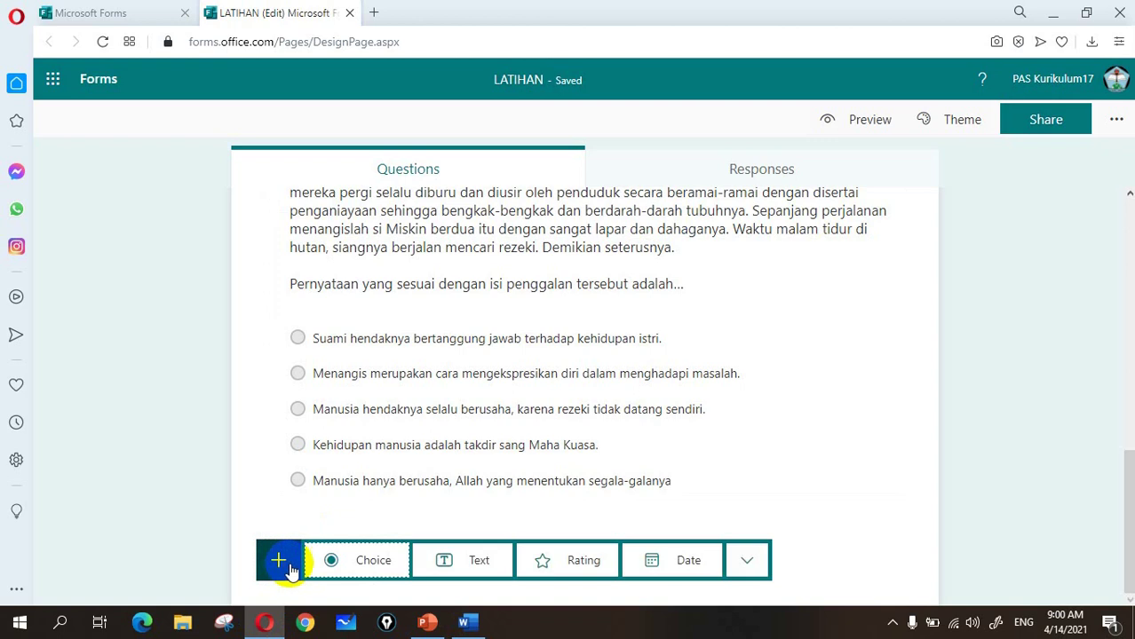
click(367, 566)
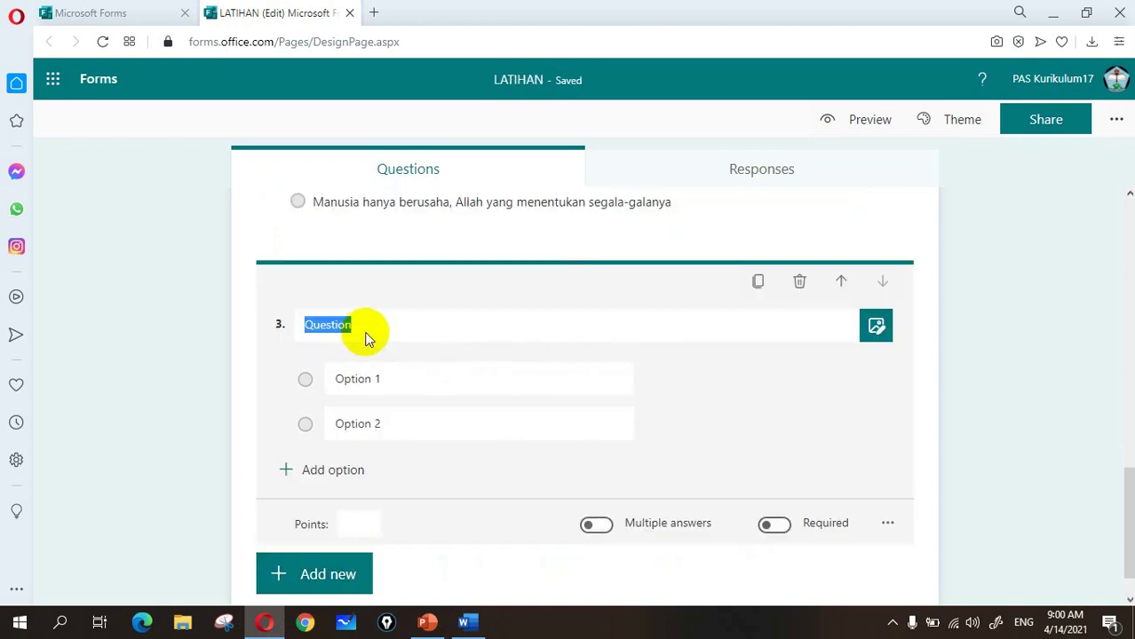
text(1. ANNOUNCEMENT  To : 10th students  The English course will begin on March, every Monday, Wednesday, and Friday afternoon at 4 p.m. in our lab. For more information, please contact your class teacher    Which of the following statement is not true?)
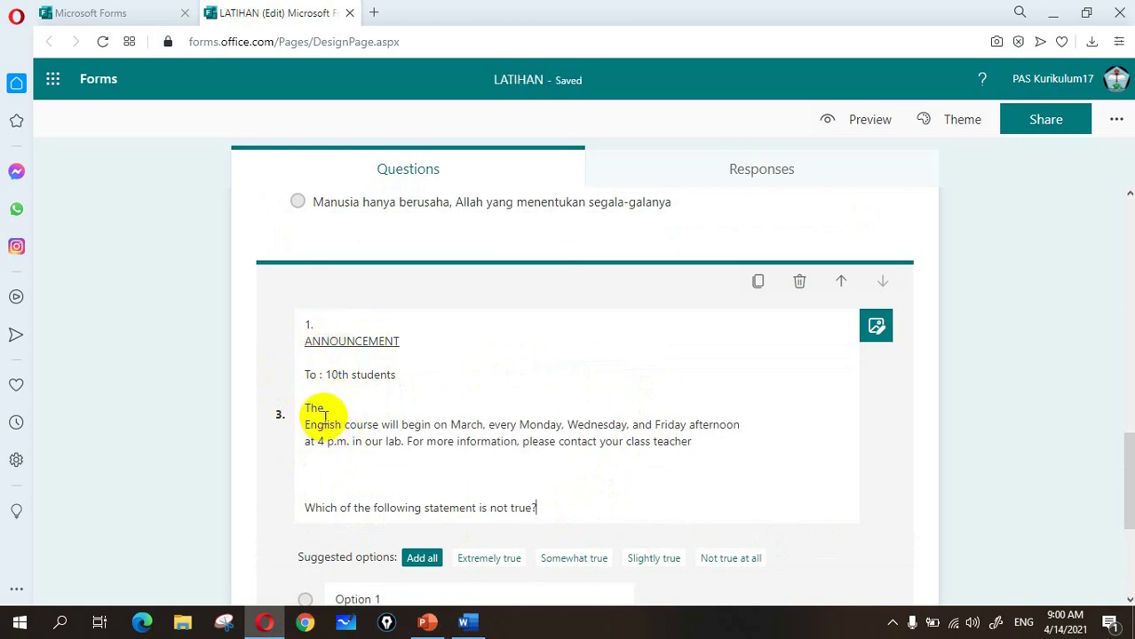
scroll(320, 417, down, 2)
click(174, 438)
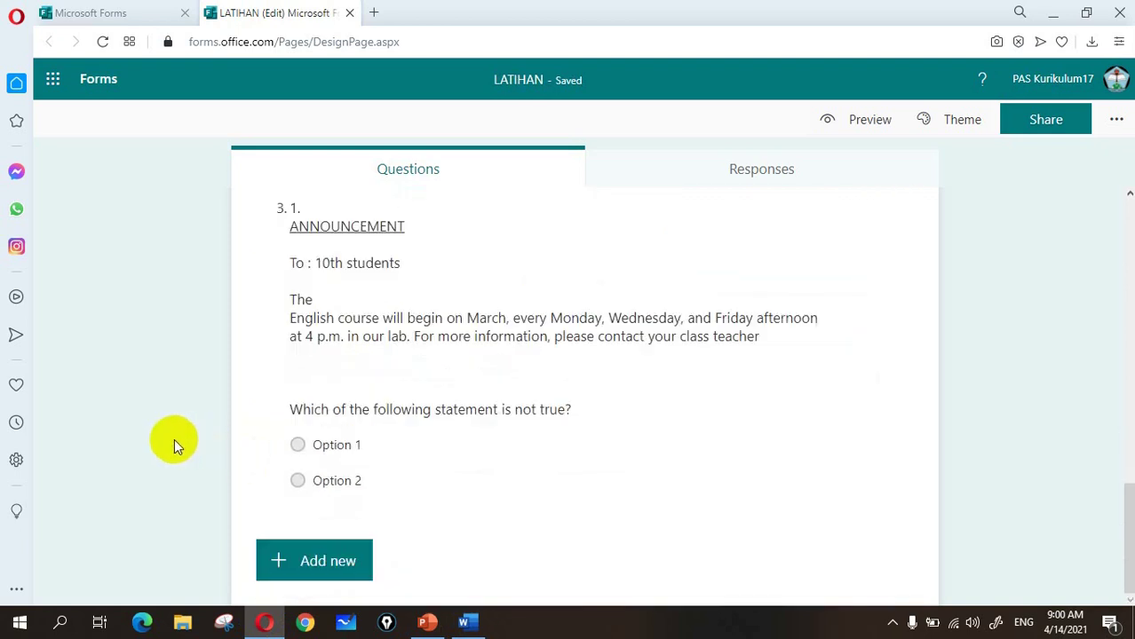
Add a fourth Choice question, paste the ANNOUNCEMENT passage as plain text, and delete its leading "2." numbering
click(284, 558)
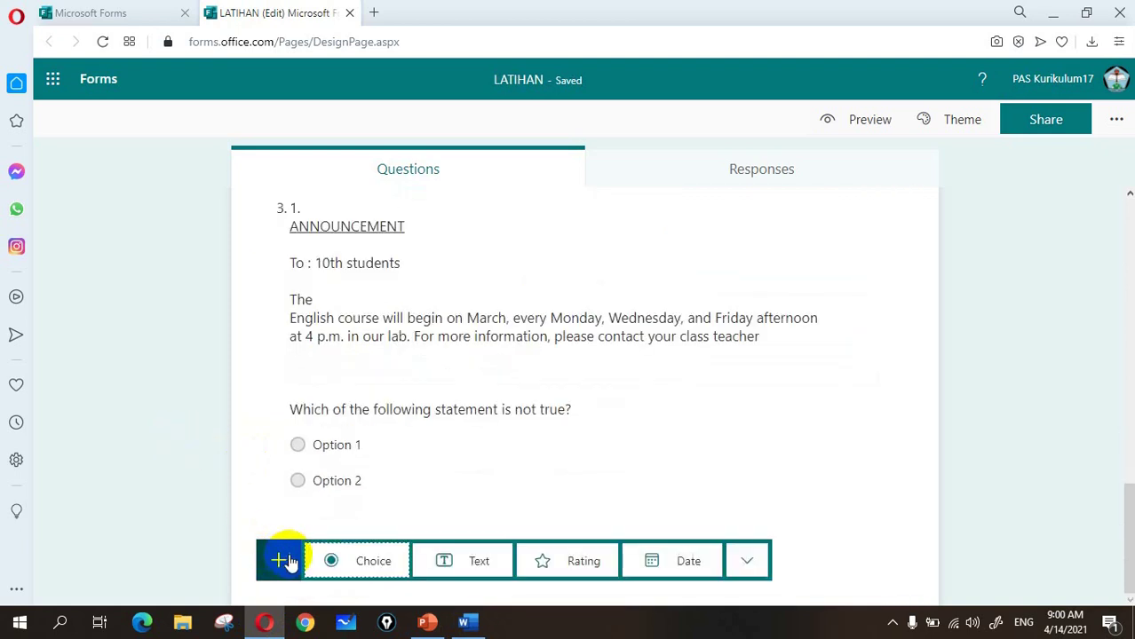
click(380, 568)
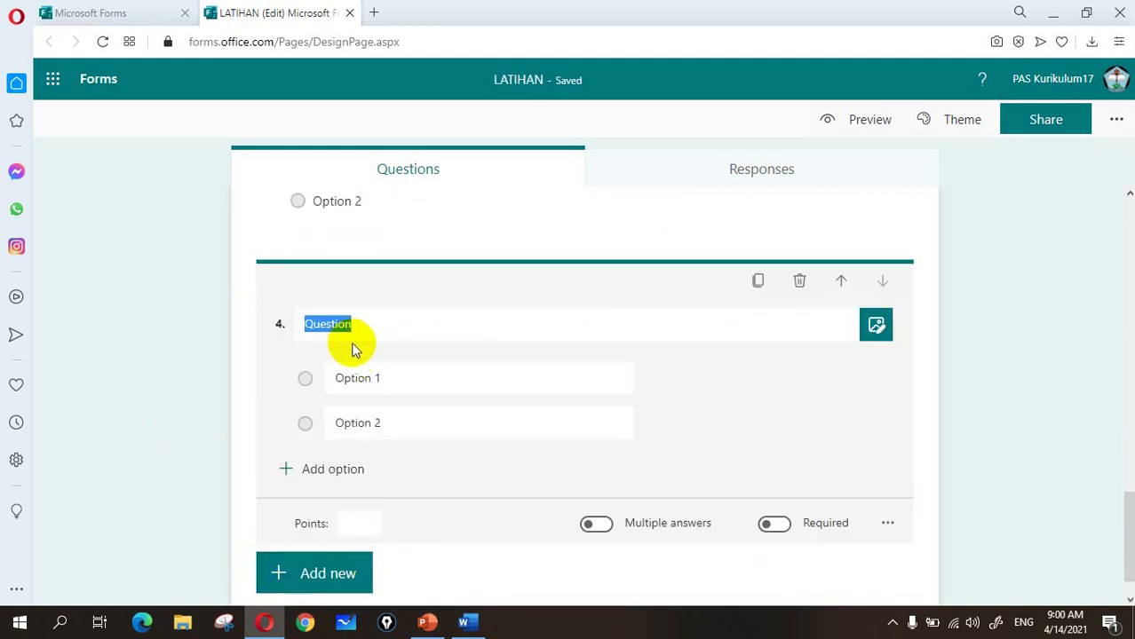
text(2. ANNOUNCEMENT To : 10th students The English course will begin on March, every Monday, Wednesday, and Friday afternoon at 4 p.m. in our lab. For more information, please contact your class teacher  Which of the following statement is not true?)
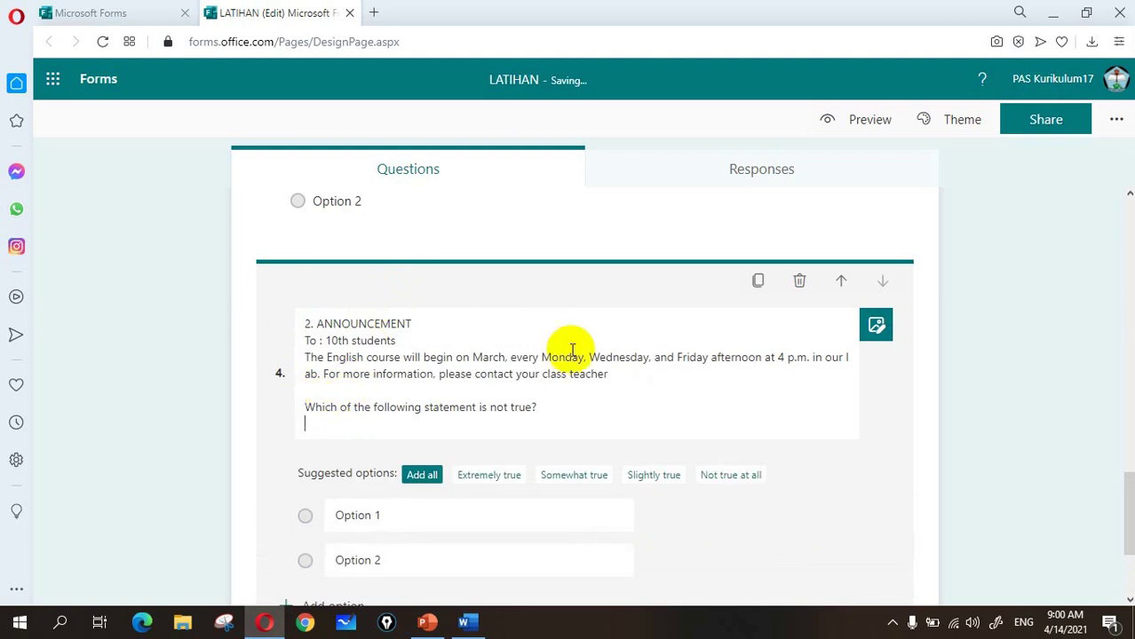
drag(316, 324, 286, 333)
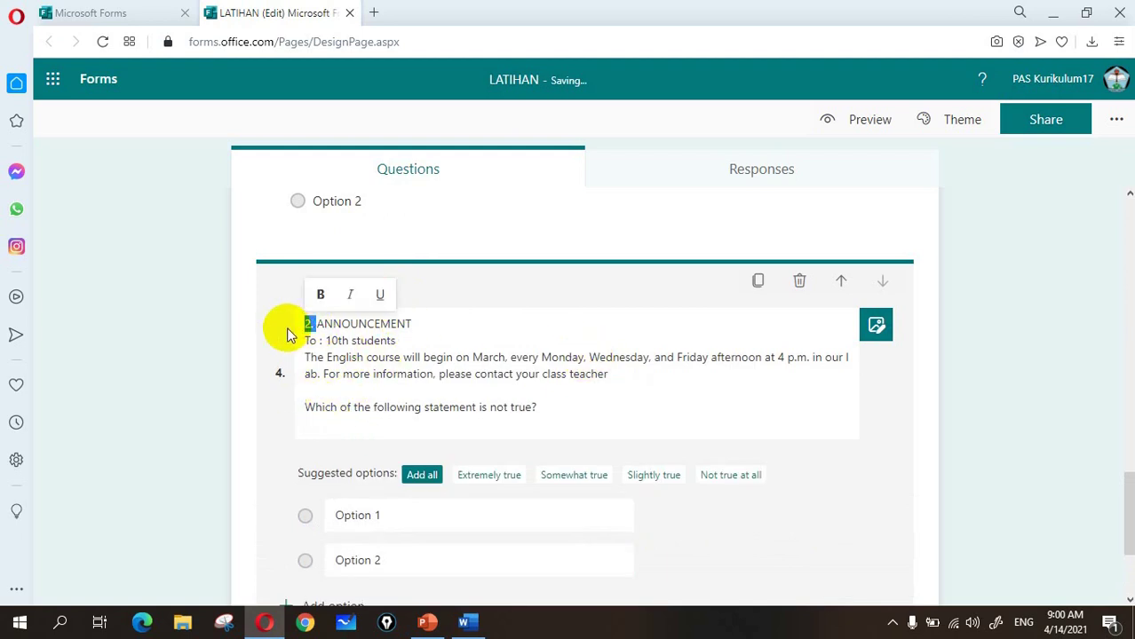
key(BackSpace)
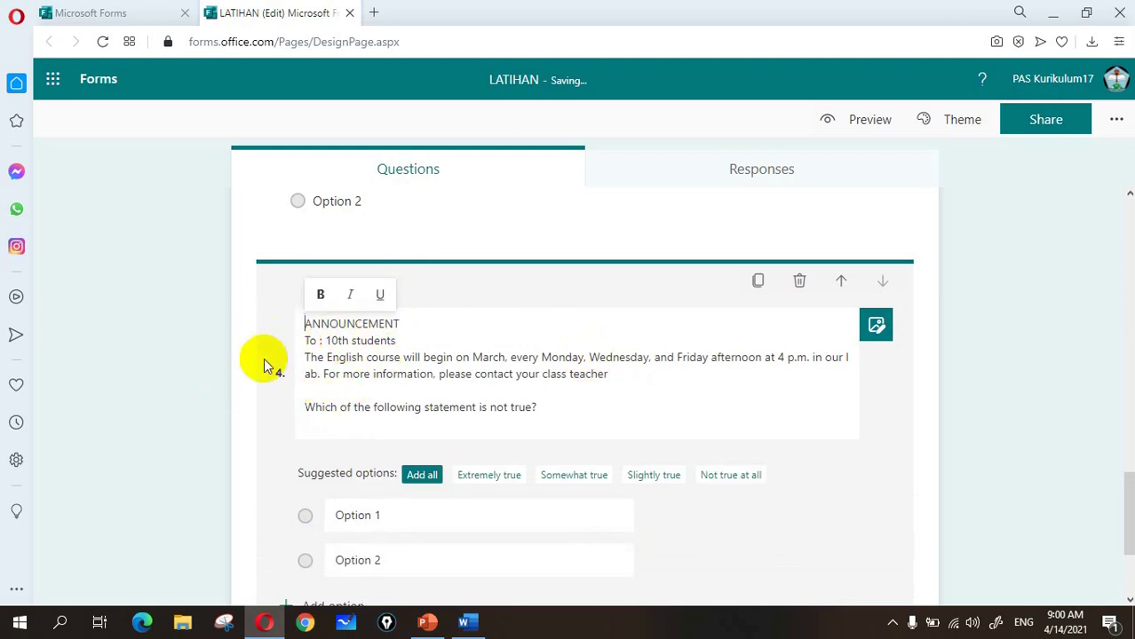
Compare the layout and heading formatting of the ANNOUNCEMENT passage in question 3 with the Word original
scroll(223, 403, up, 4)
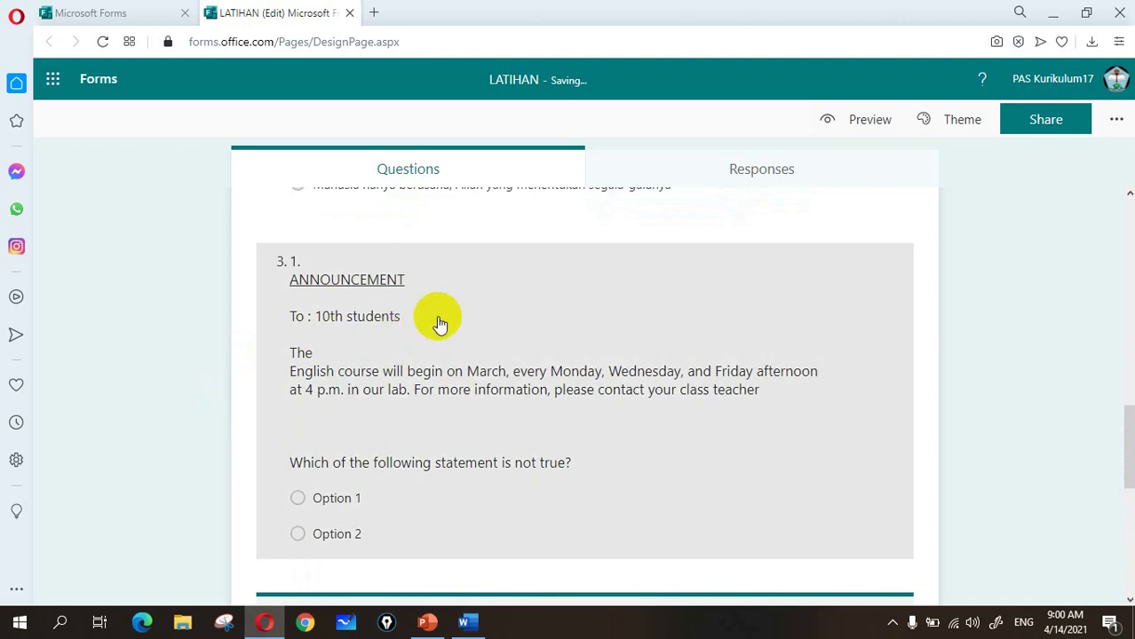
click(463, 622)
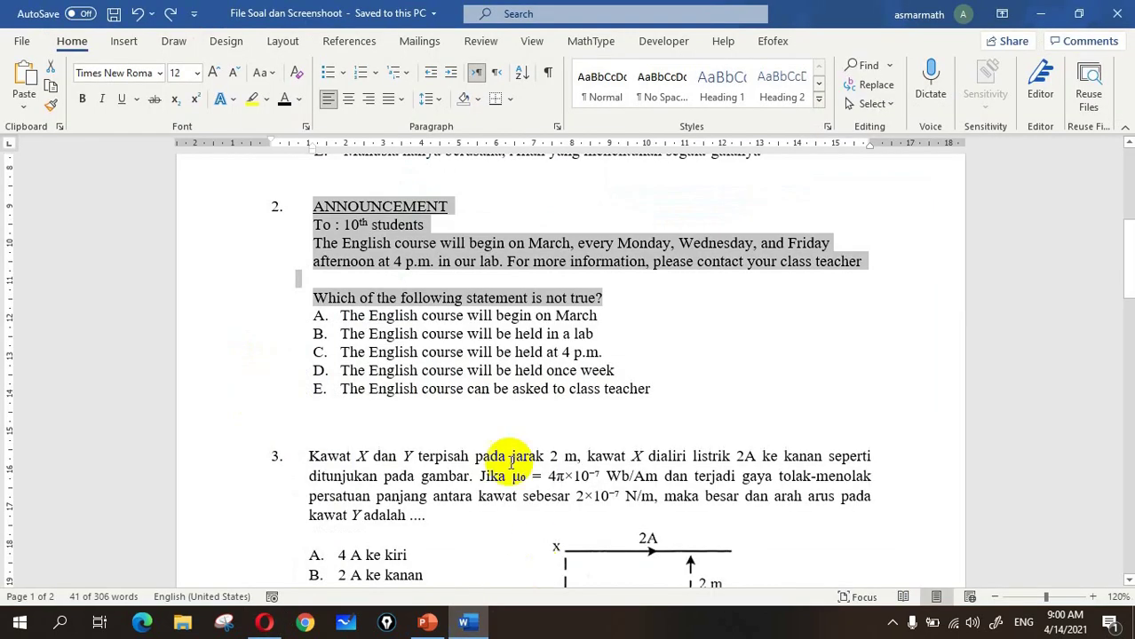
scroll(313, 280, up, 2)
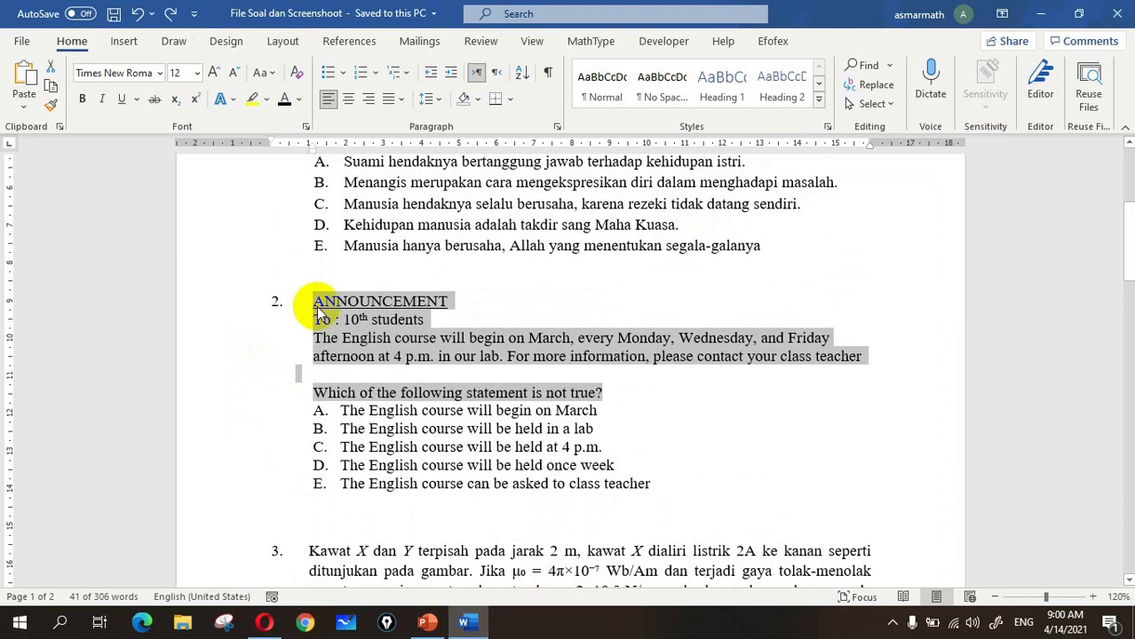
click(264, 621)
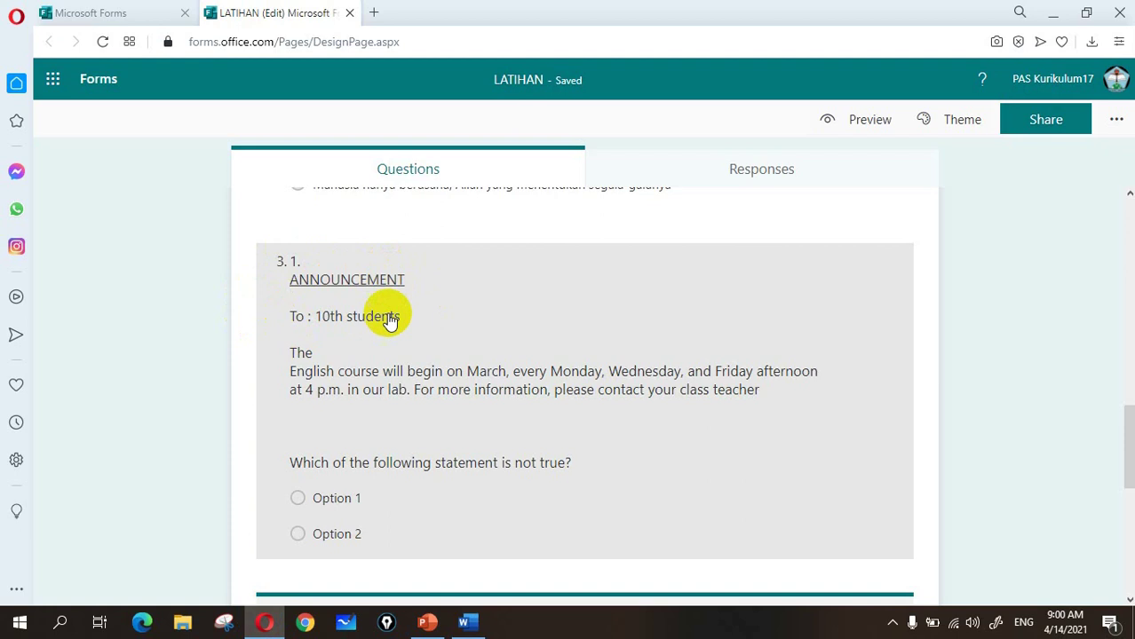
Underline the ANNOUNCEMENT heading in question 4 of the form and finish editing the question
click(390, 321)
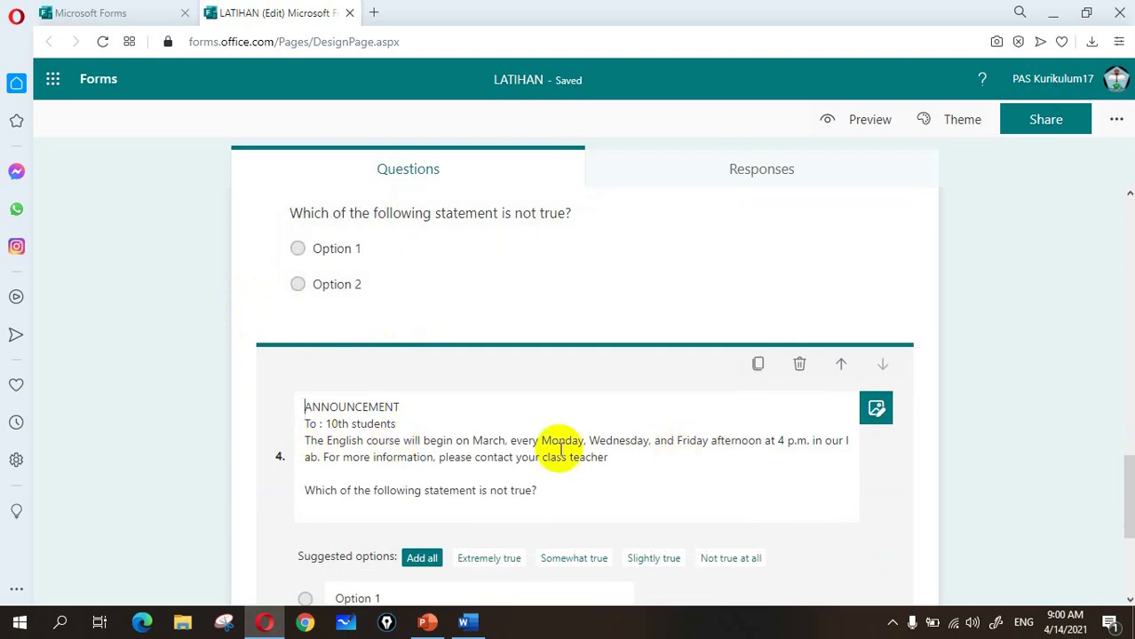
drag(303, 406, 404, 404)
click(474, 379)
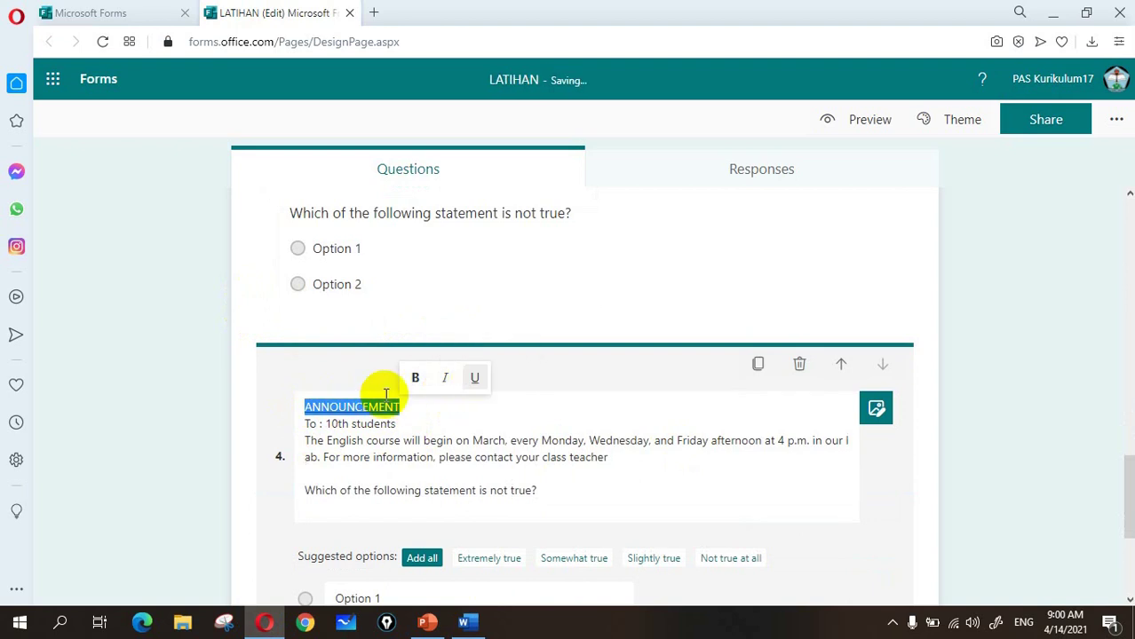
click(192, 432)
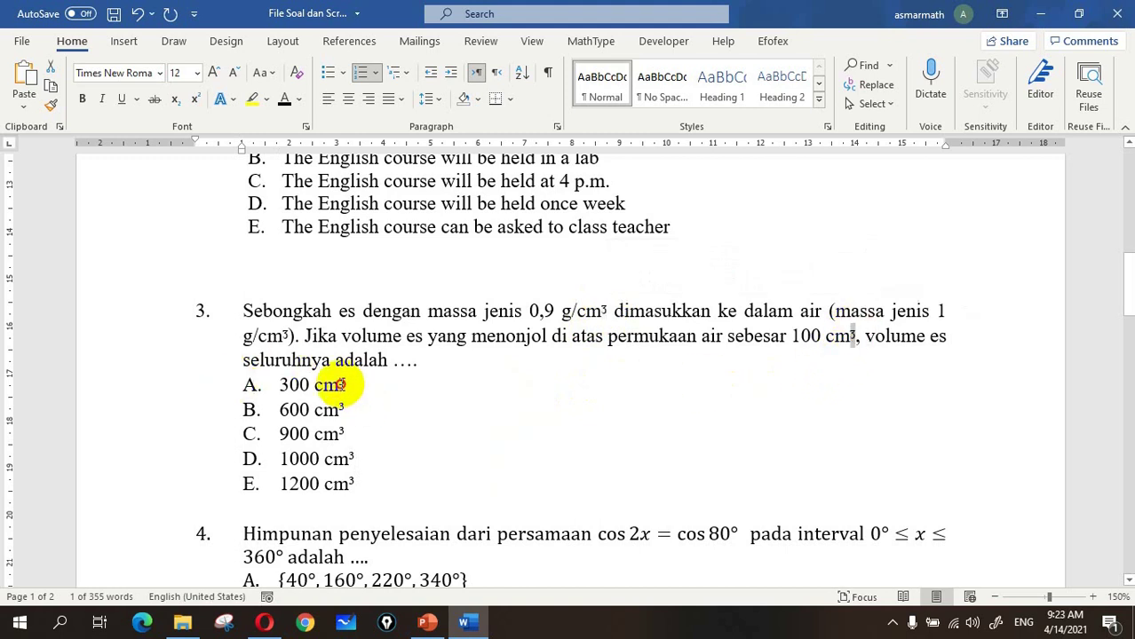
In Word, copy the question 3 text from "Sebongkah es" through "volume es seluruhnya adalah ….", without its answer options
click(341, 410)
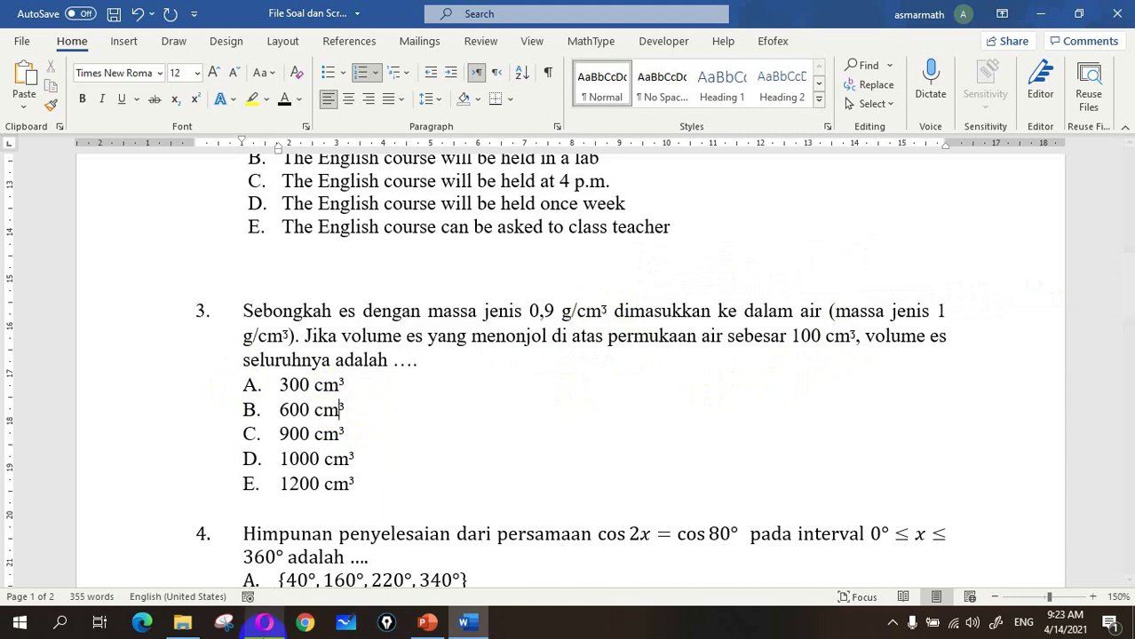
click(264, 622)
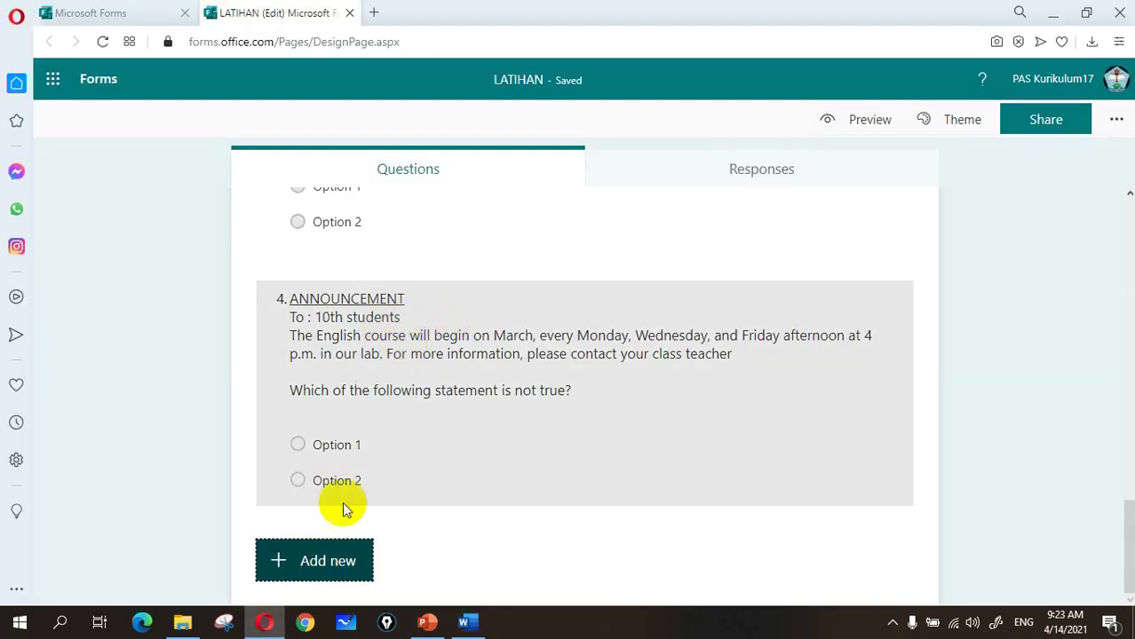
click(463, 619)
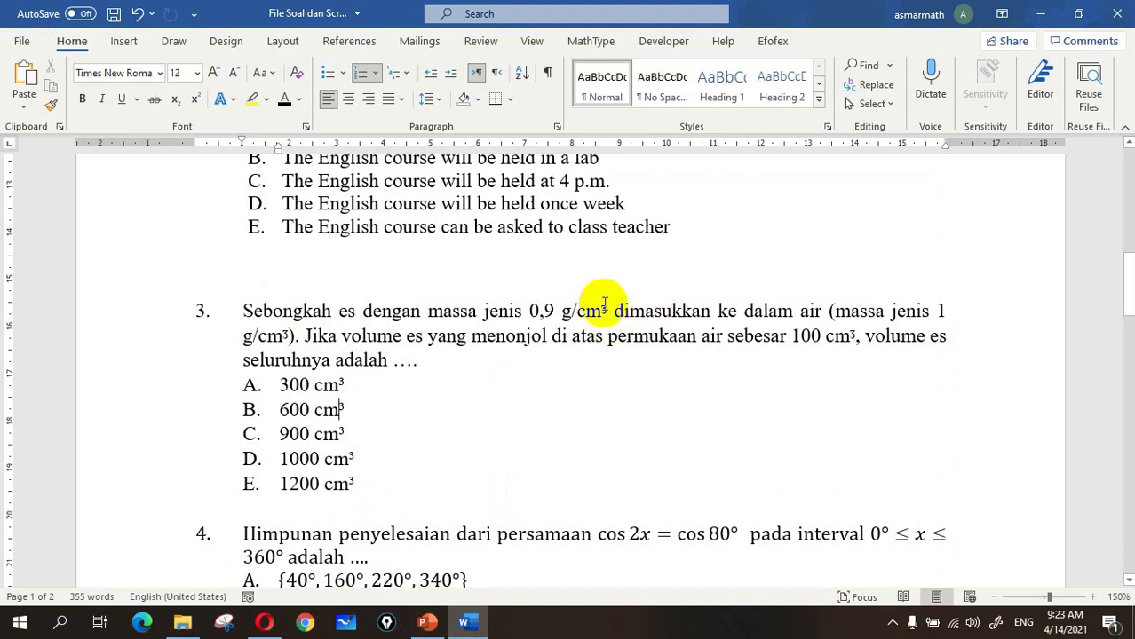
click(136, 40)
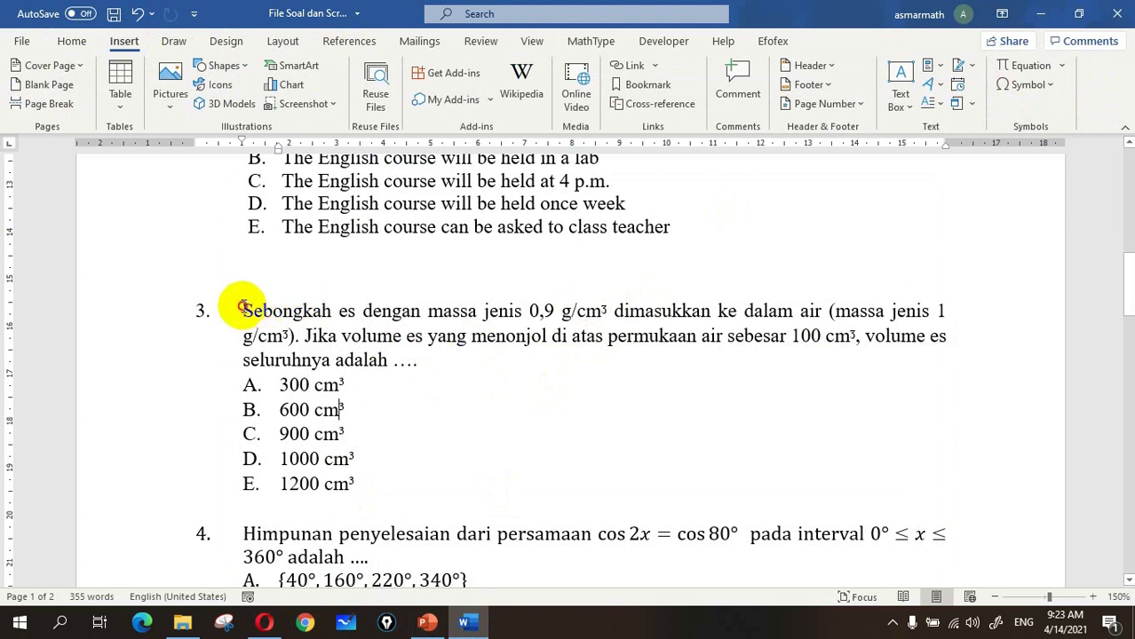
drag(241, 308, 419, 361)
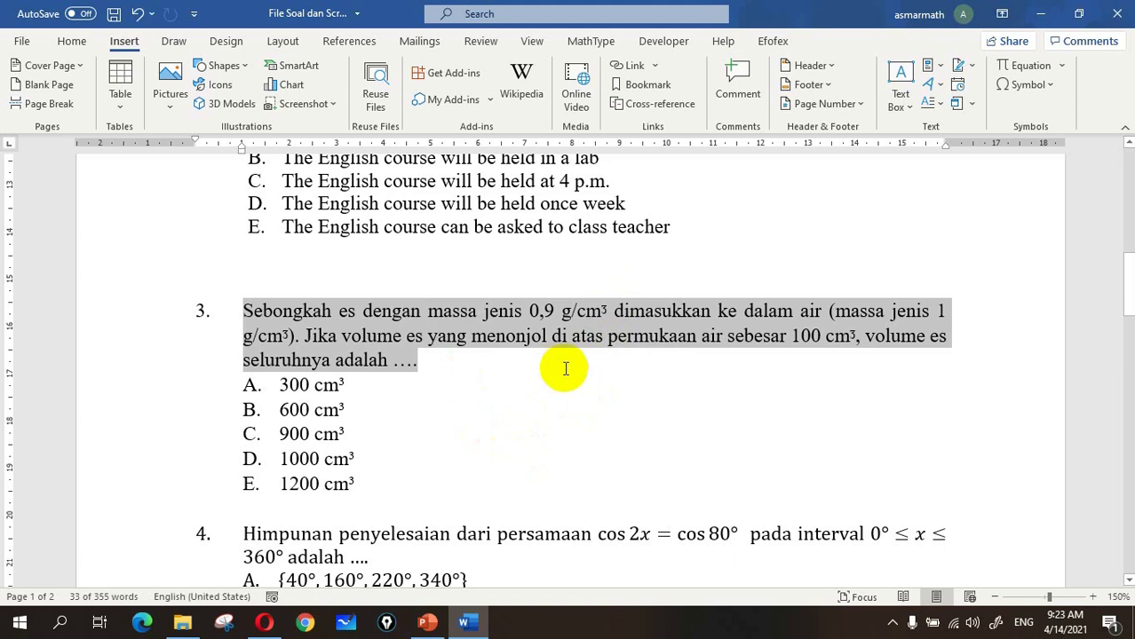
In the form, add a fifth Choice question and paste the copied "Sebongkah es" text with its source formatting
click(264, 622)
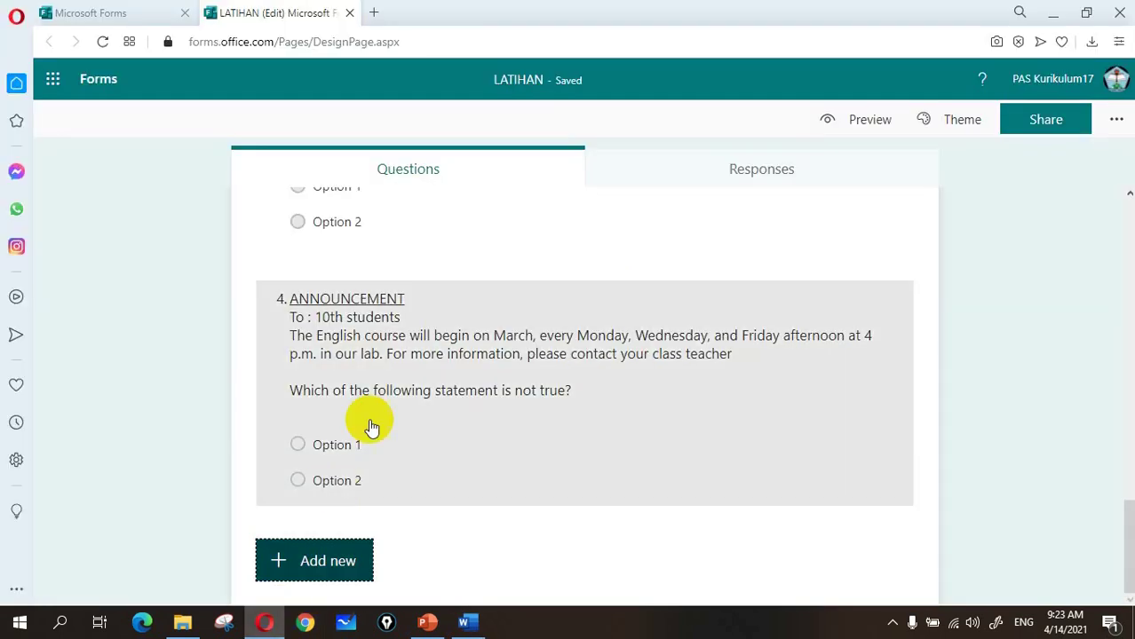
click(330, 577)
click(324, 568)
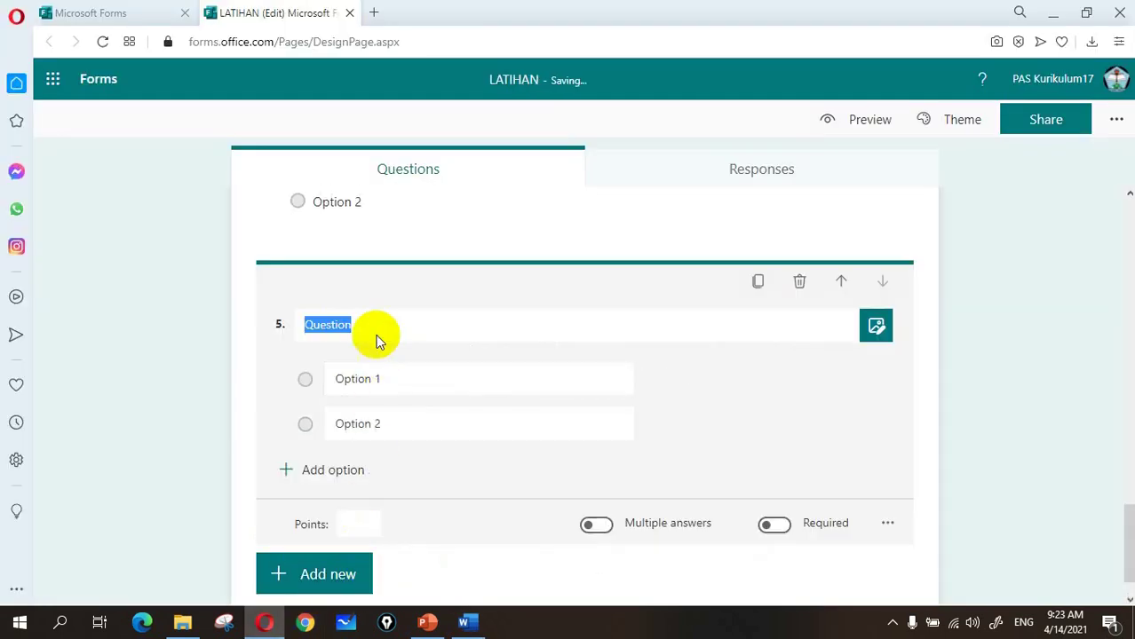
text(Sebongkah es dengan massa jenis 0,9 g/cm³ dimasukkan ke dalam air (massa jenis 1 g/cm³). Jika volume es yang menonjol di atas permukaan air sebesar 100 cm³, volume es seluruhnya adalah ....)
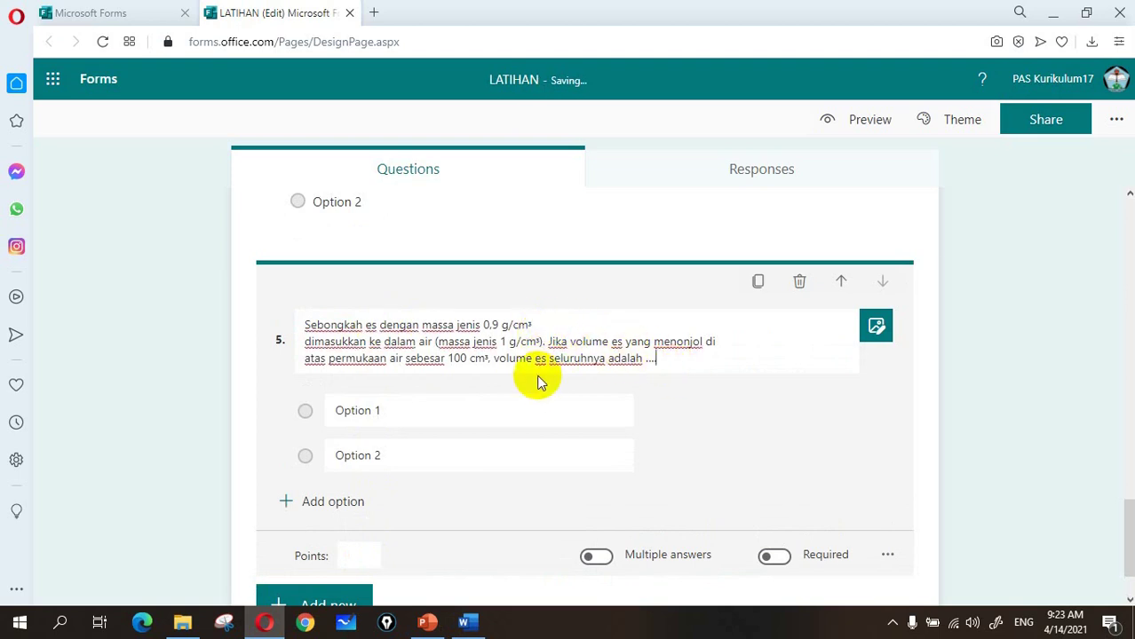
scroll(532, 393, down, 1)
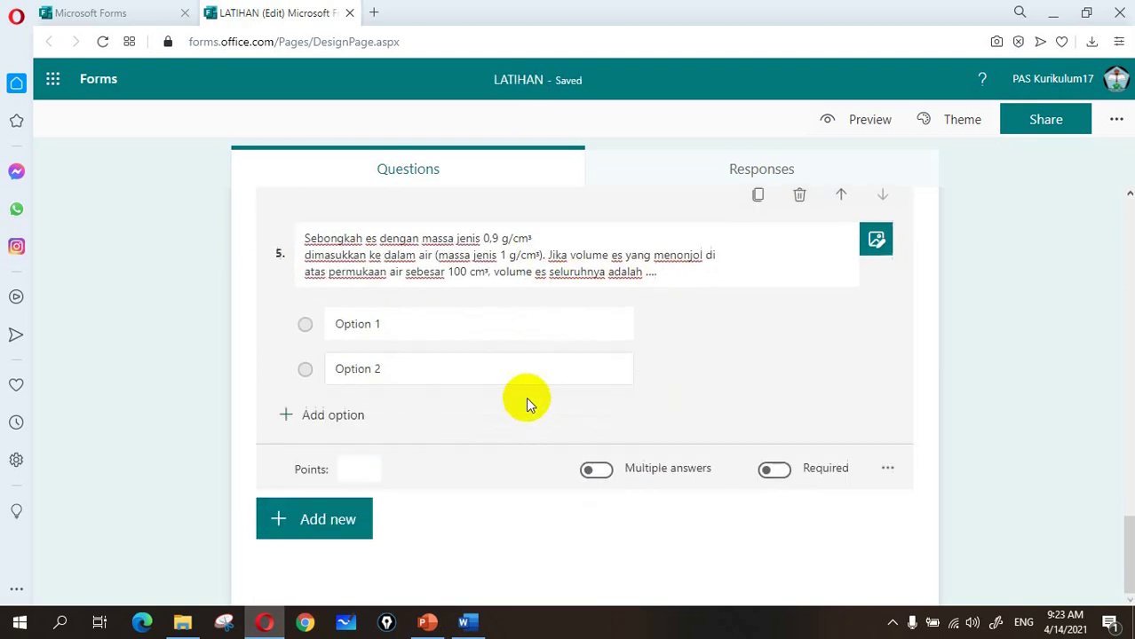
Add a sixth Choice question, paste the "Sebongkah es" text as plain text, and finish editing it
click(332, 535)
click(388, 532)
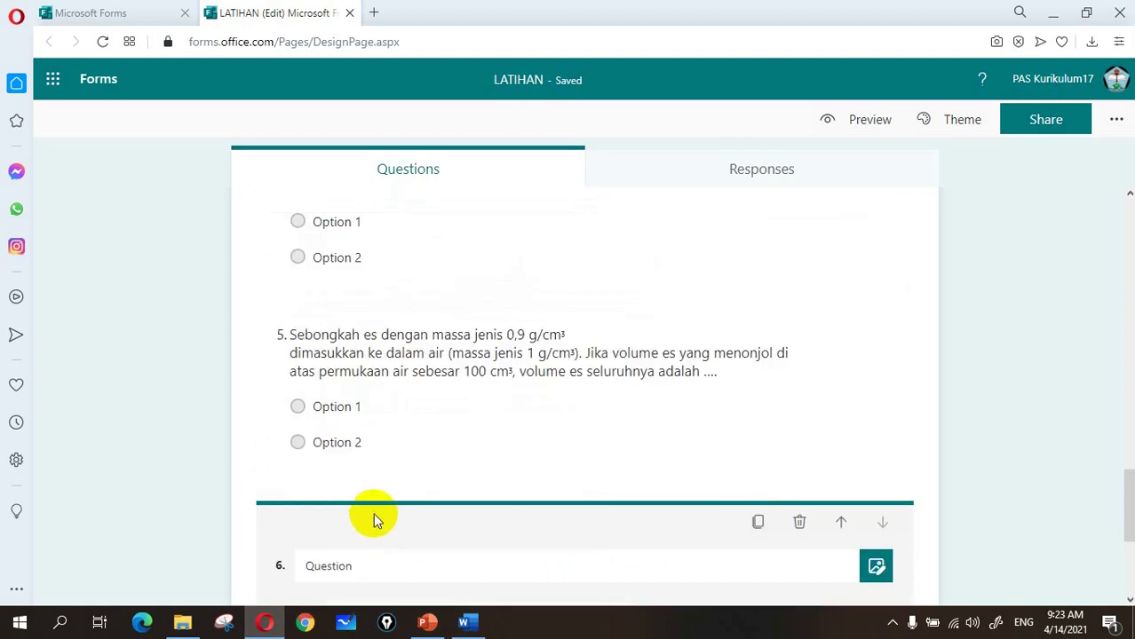
click(377, 318)
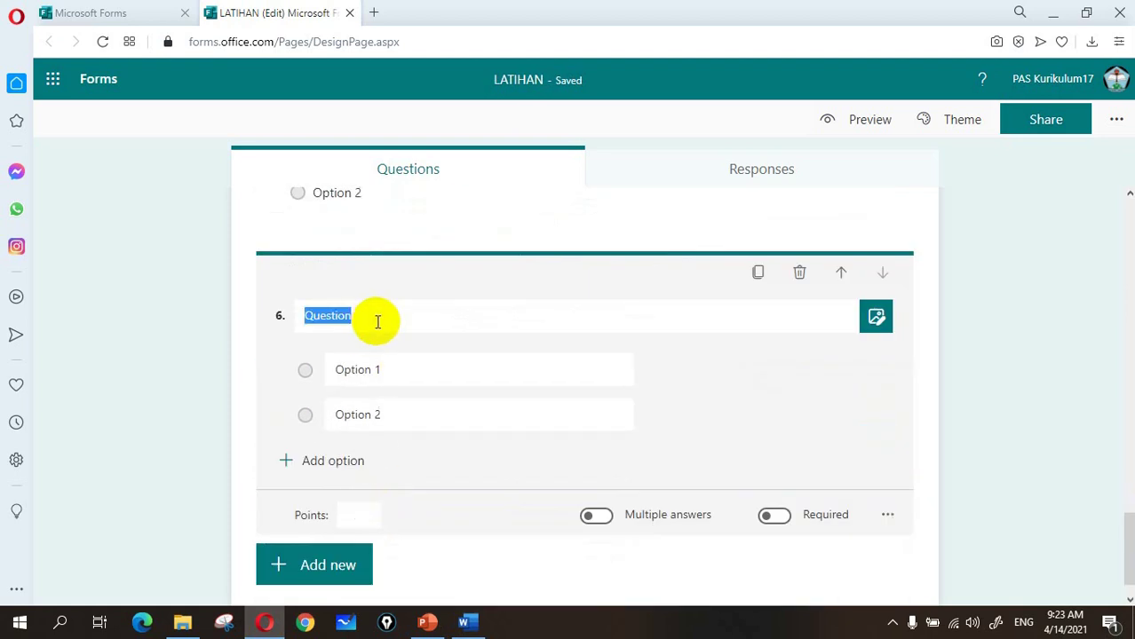
text(3. Sebongkah es dengan massa jenis 0,9 g/cm³ dimasukkan ke dalam air (massa jenis 1 g/cm³). Jika volume es yang menonjol di atas permukaan air sebesar 100 cm³, volume es seluruhnya adalah ....)
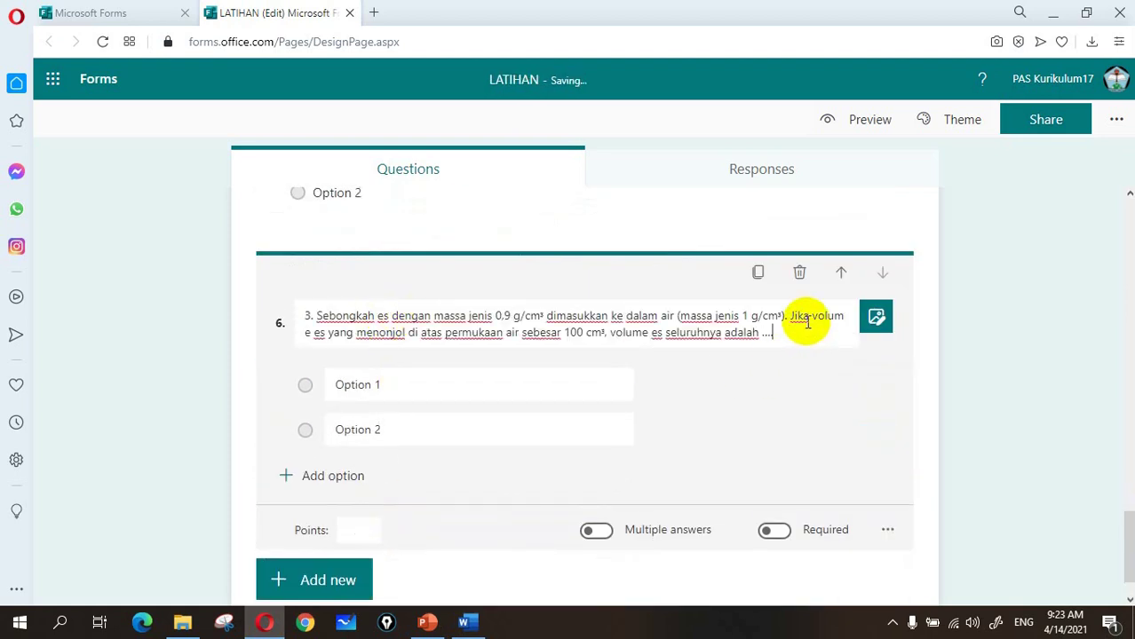
click(195, 388)
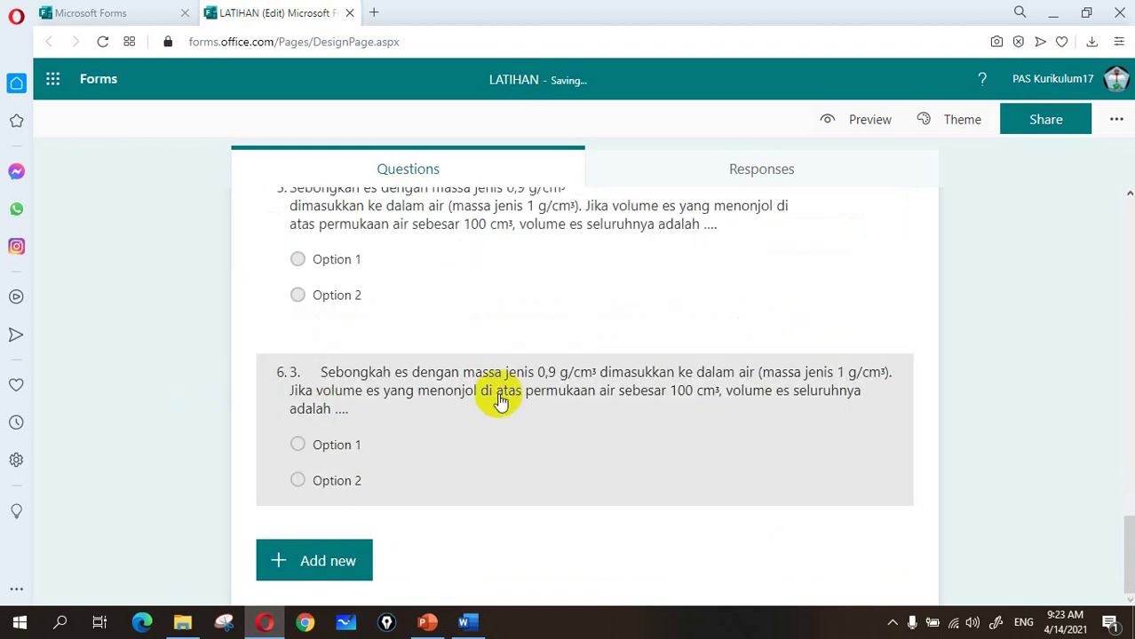
Delete the leading "3." numbering from the text of question 6 in the form
click(298, 373)
click(303, 312)
drag(303, 312, 271, 311)
key(Delete)
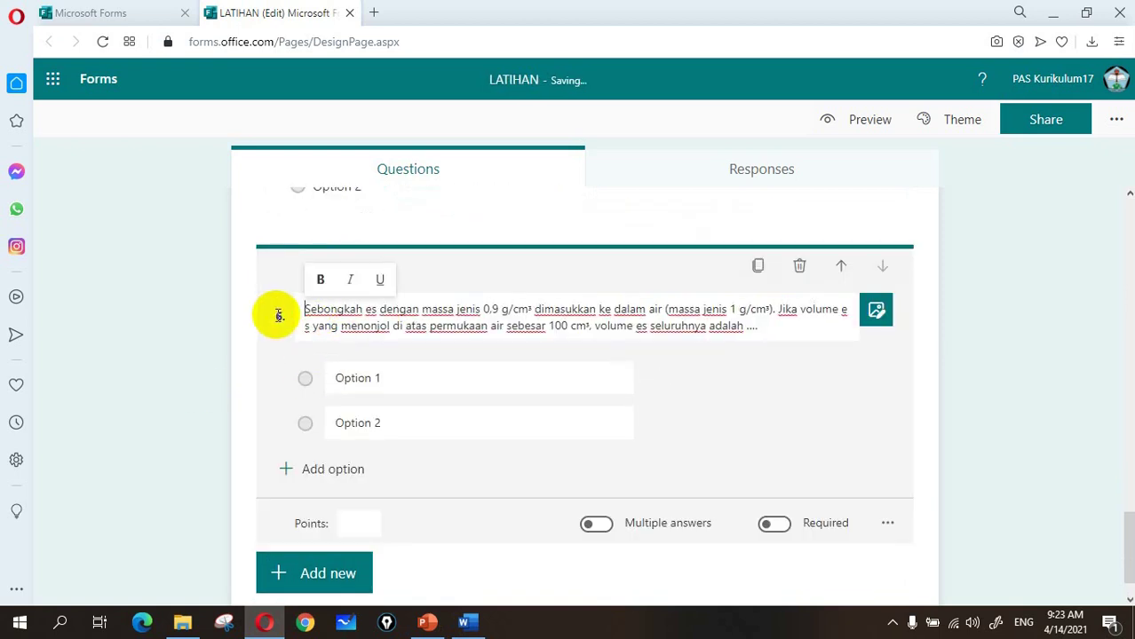
click(195, 336)
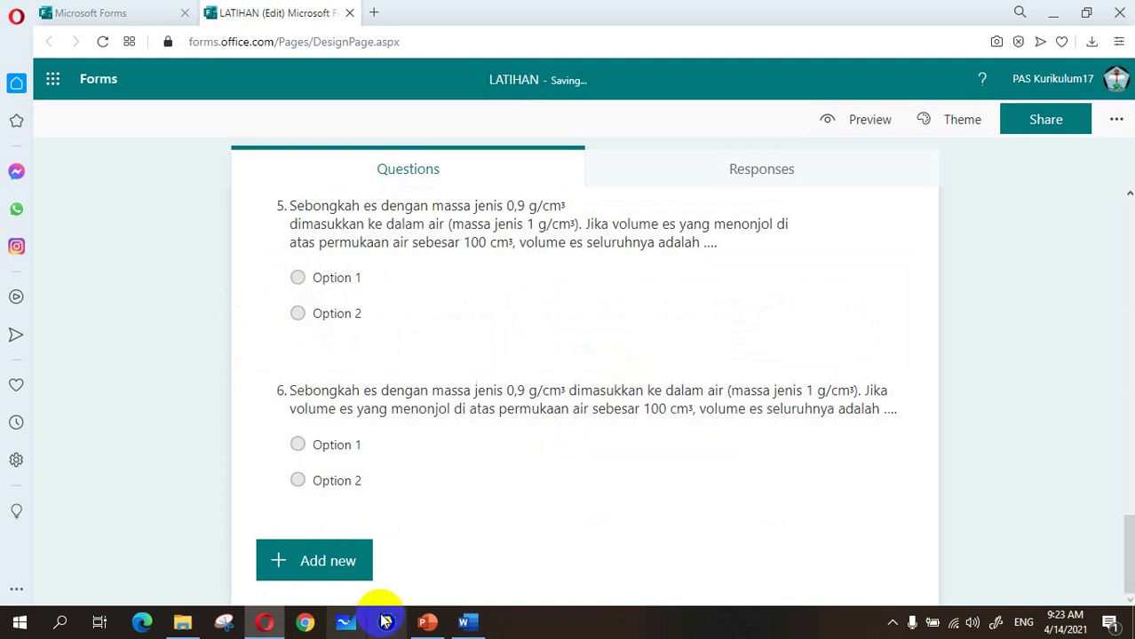
In Word, remove the A–E lettering from question 3's five answer options to copy them clean, and undo the lettering removal
click(484, 615)
drag(172, 388, 183, 479)
key(ctrl+c)
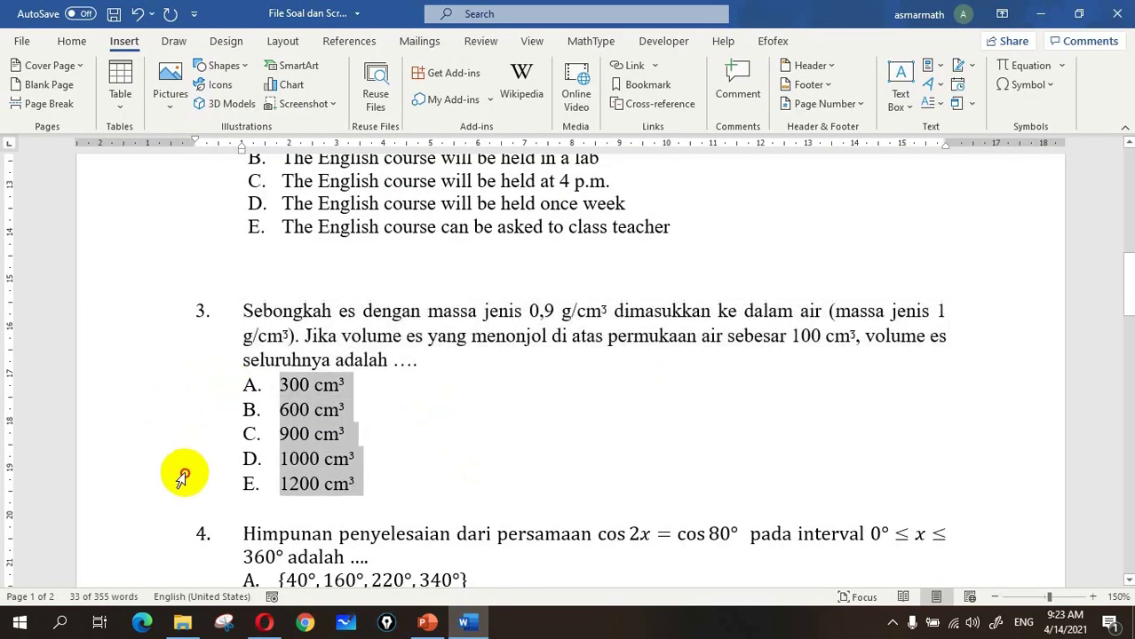
click(75, 42)
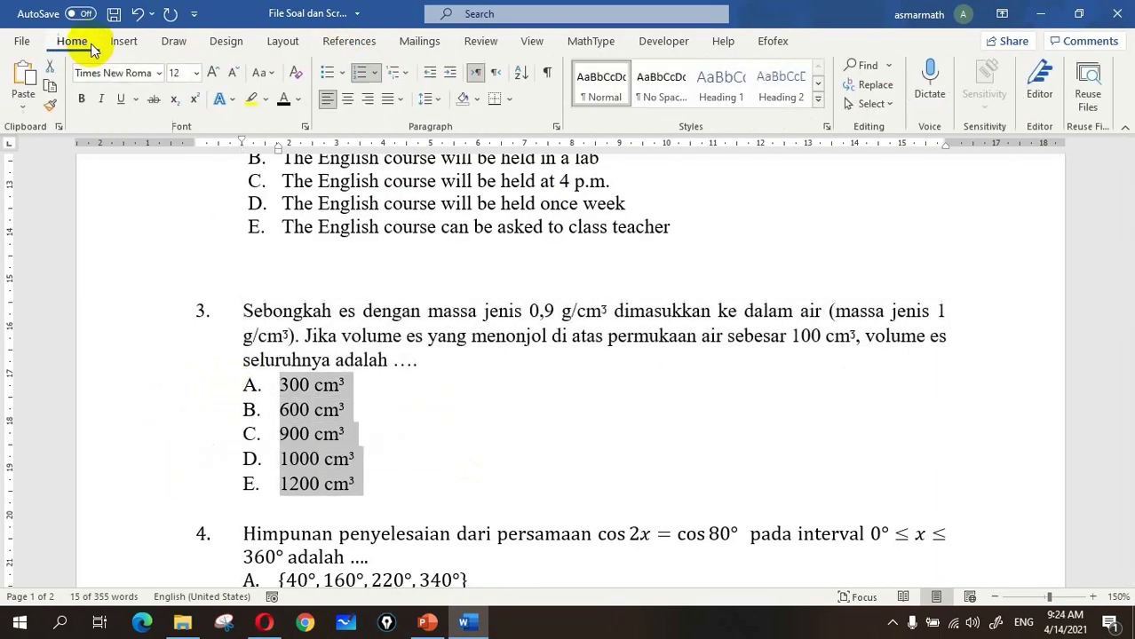
click(370, 75)
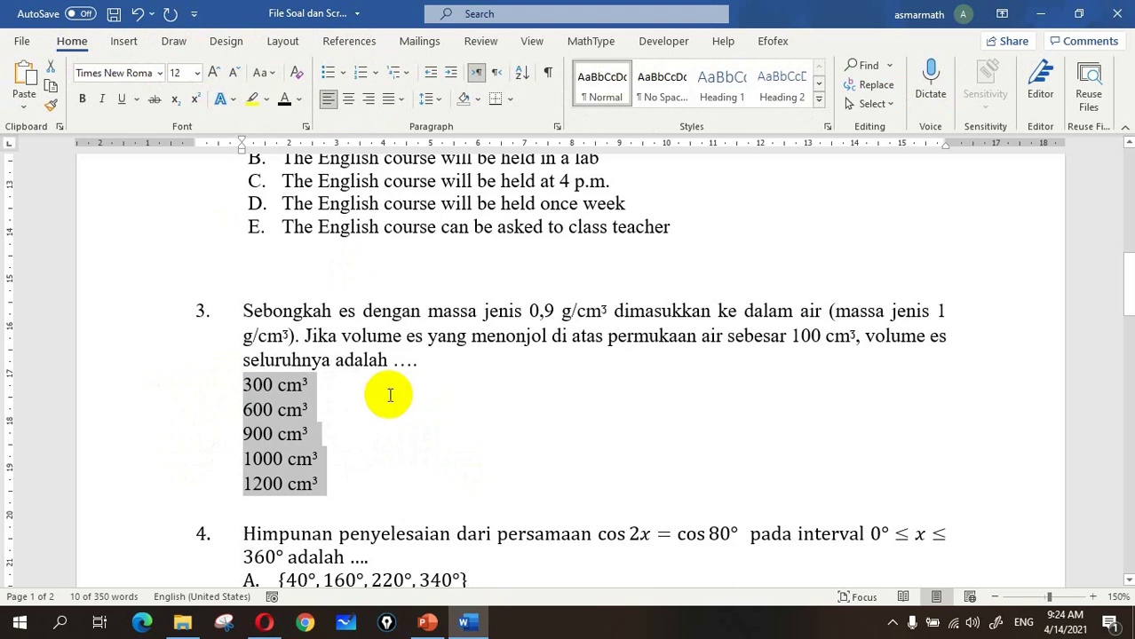
click(138, 13)
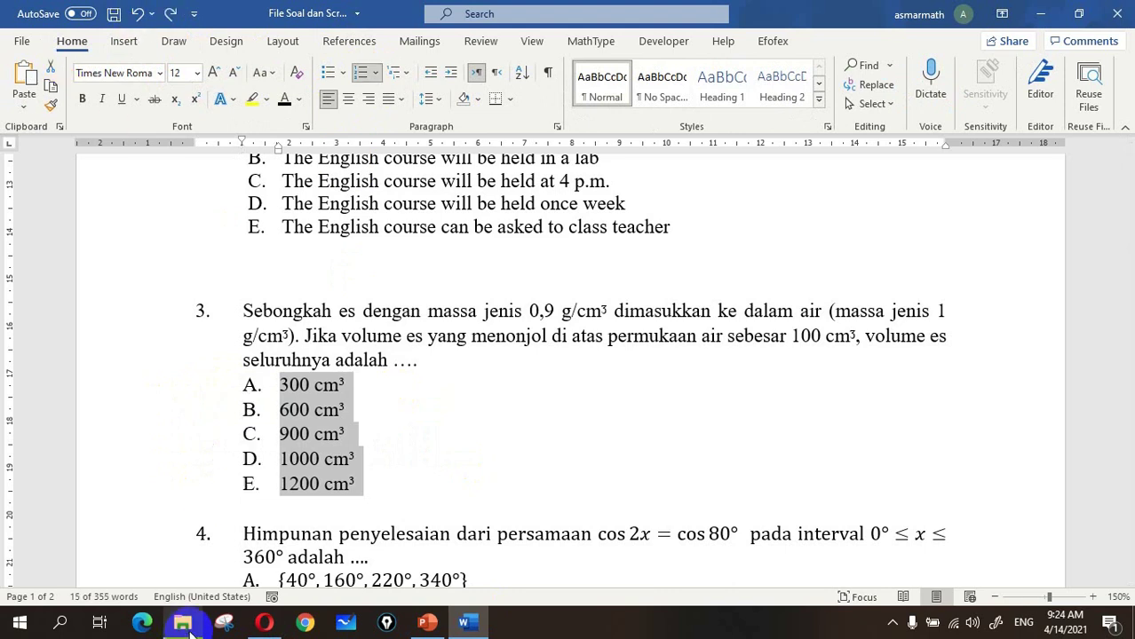
In question 6 of the form, delete Option 2 and paste the options 300, 600, 900, 1000 and 1200 cm³ over Option 1
click(264, 622)
click(350, 444)
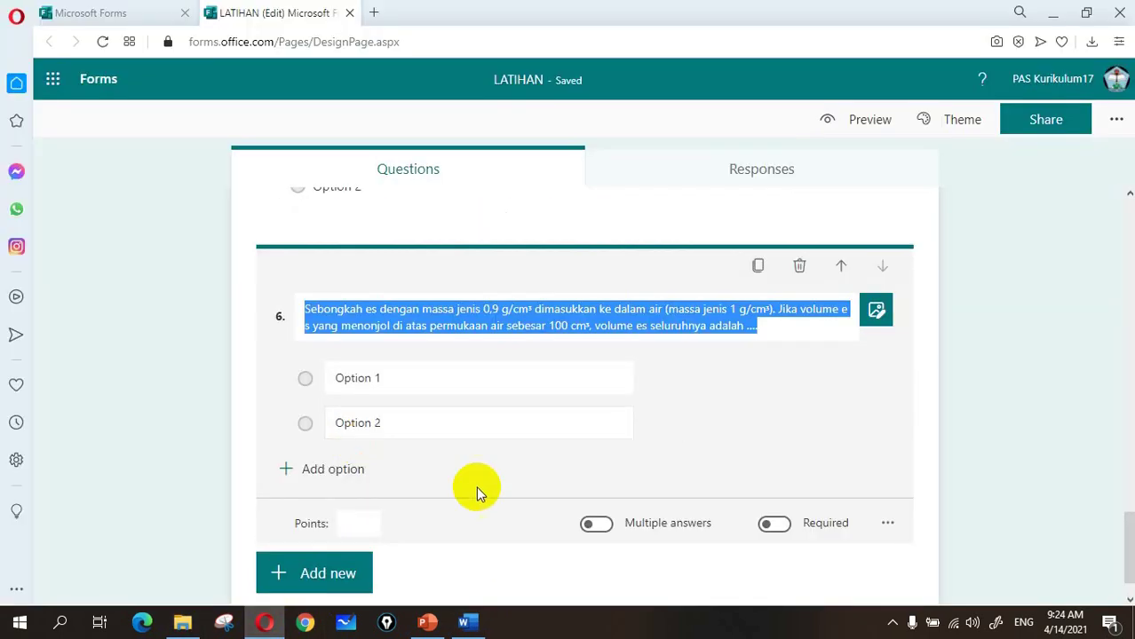
click(644, 424)
click(495, 388)
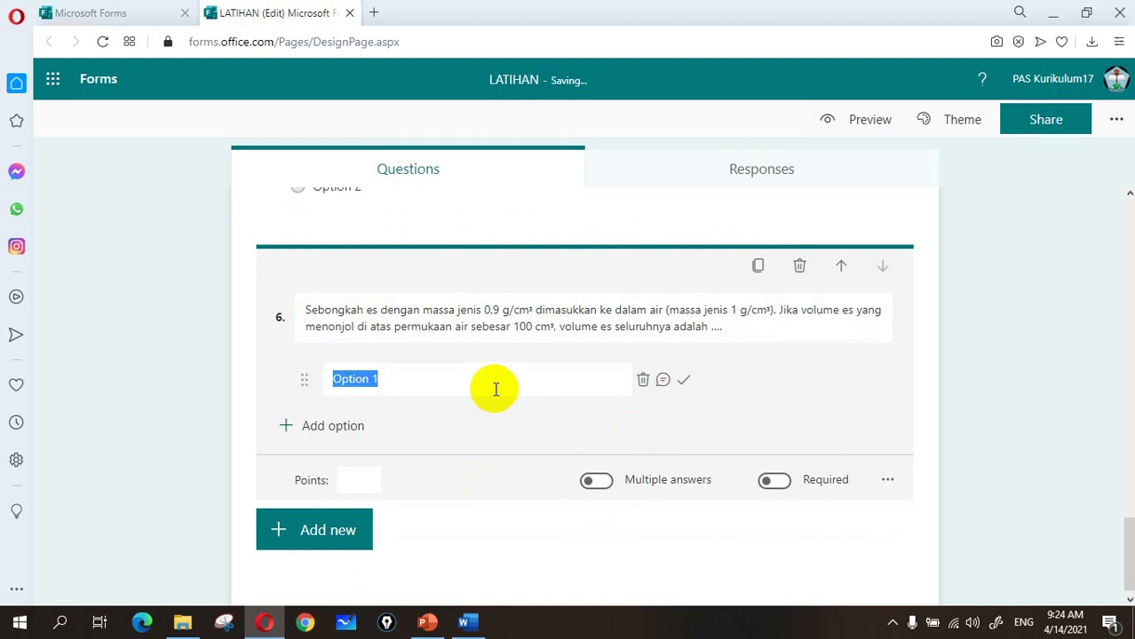
key(ctrl+v)
click(160, 422)
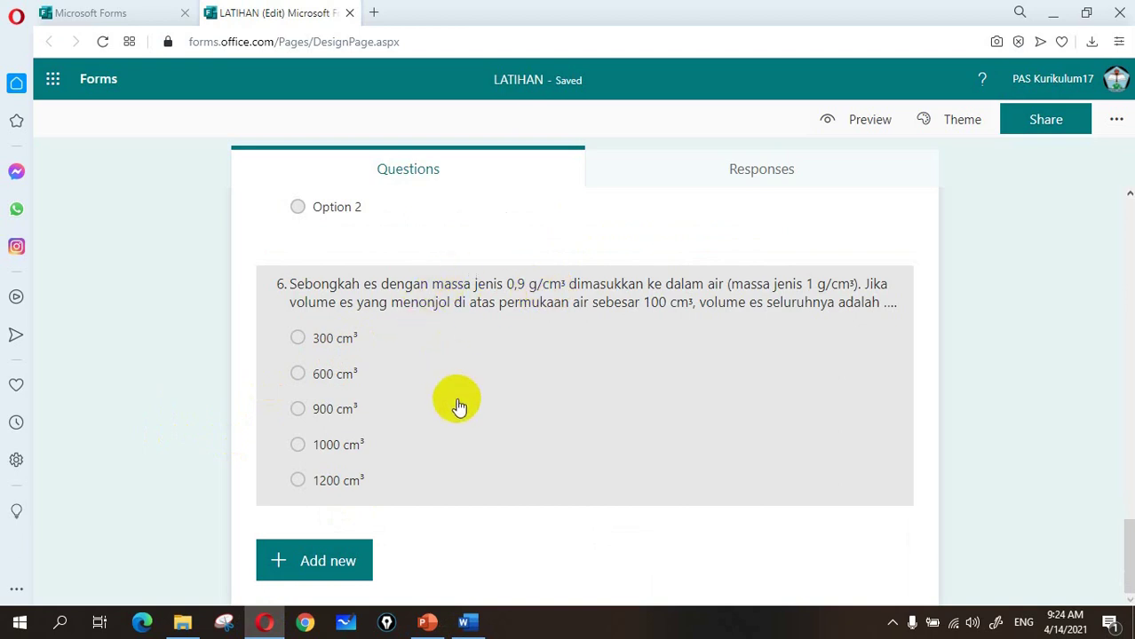
In Word, add the unnumbered line "0,9 g/cm3" below option E of question 3 and format its 3 as superscript
click(464, 621)
click(450, 494)
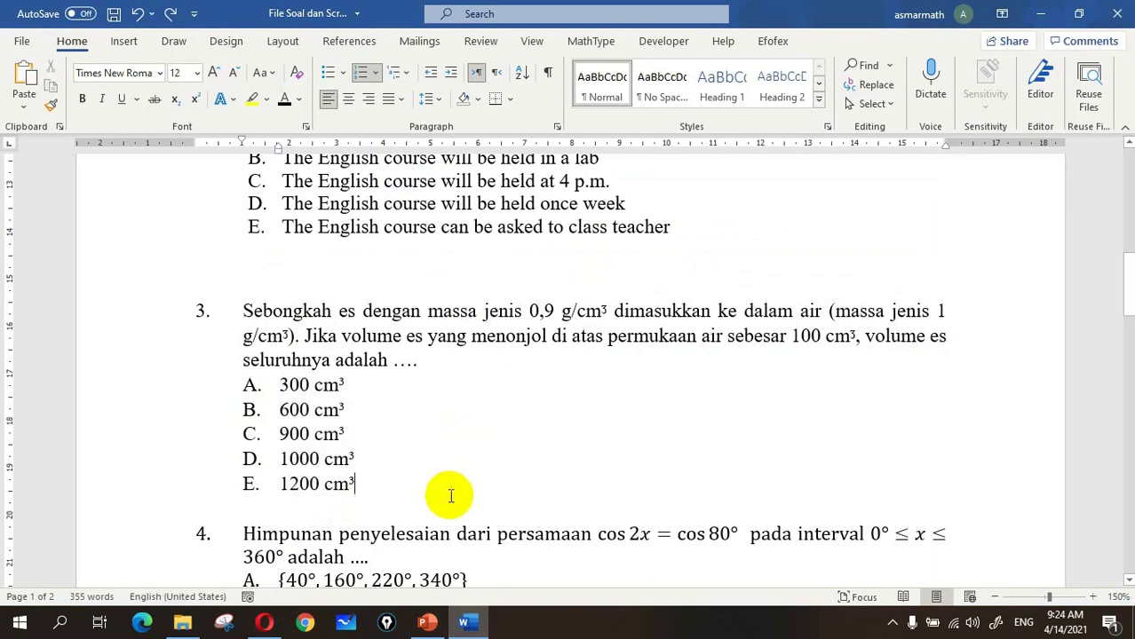
key(Return)
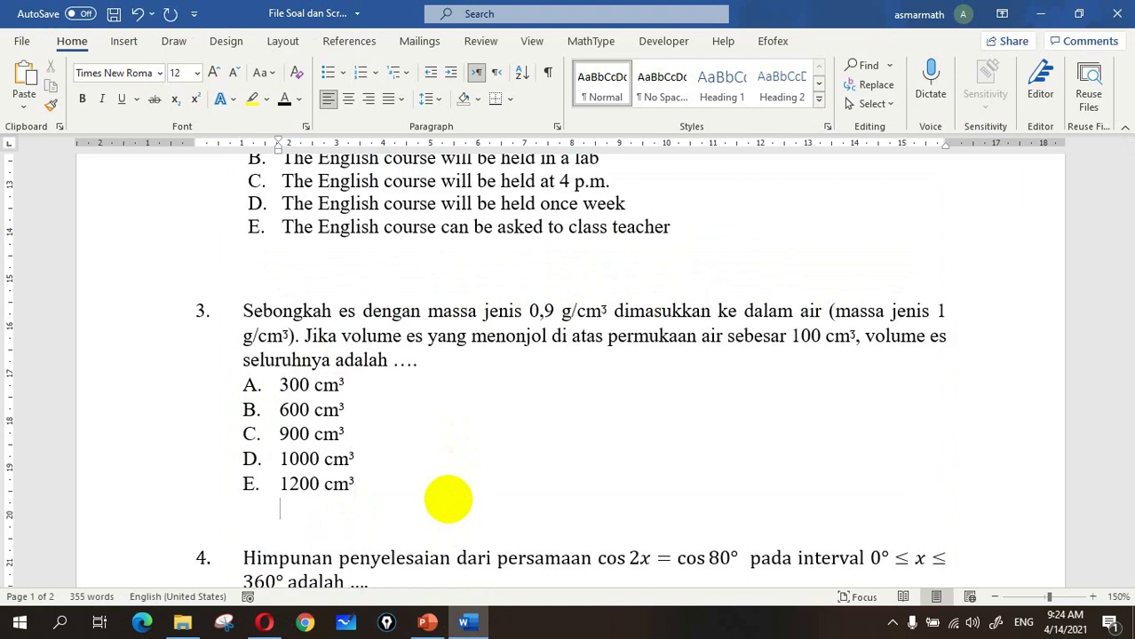
key(Return)
scroll(506, 399, down, 1)
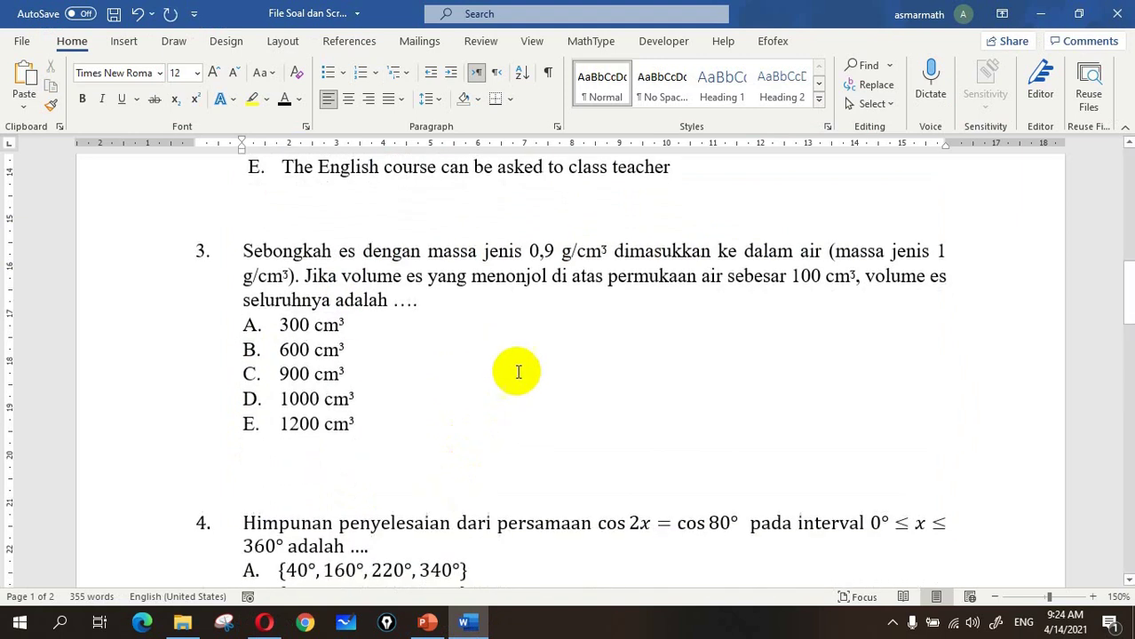
text(0,9 g/cm3)
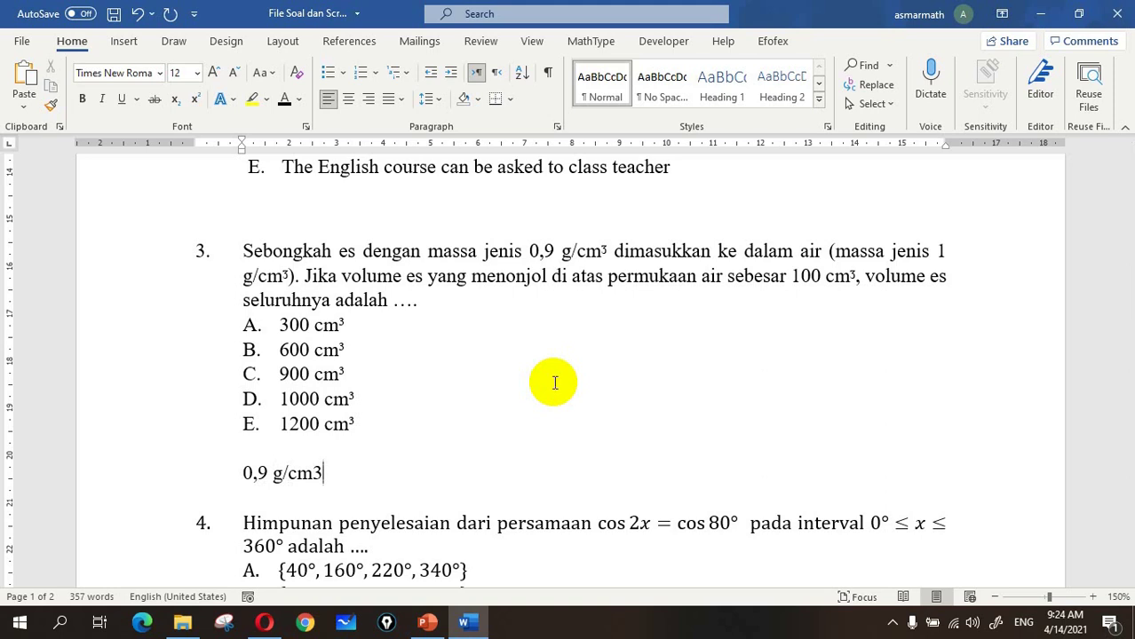
key(shift+Left)
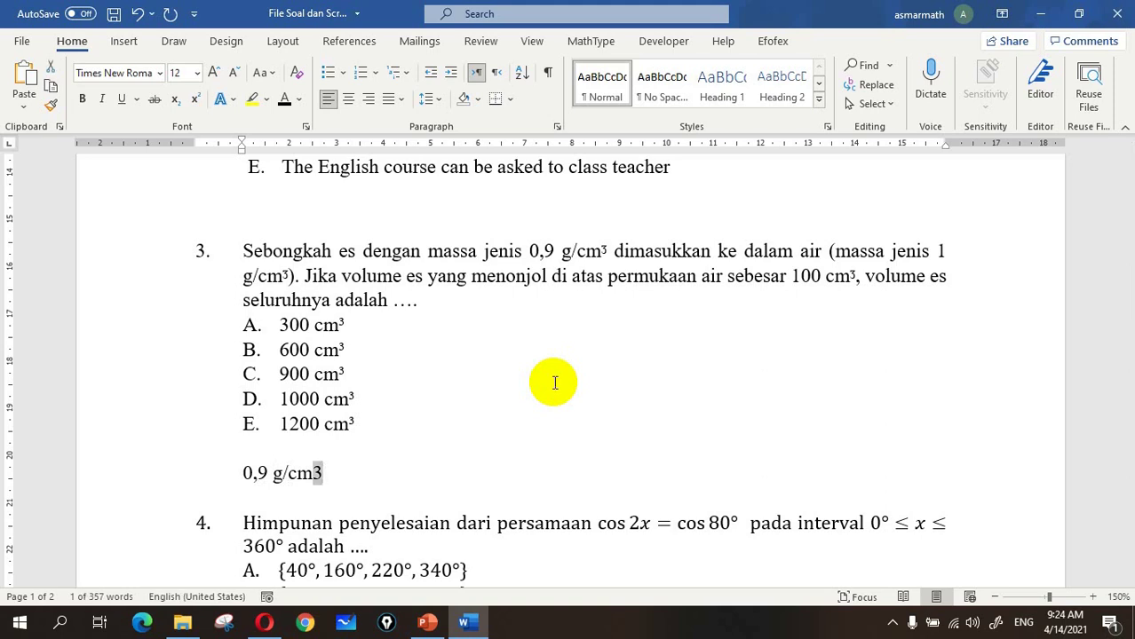
click(434, 471)
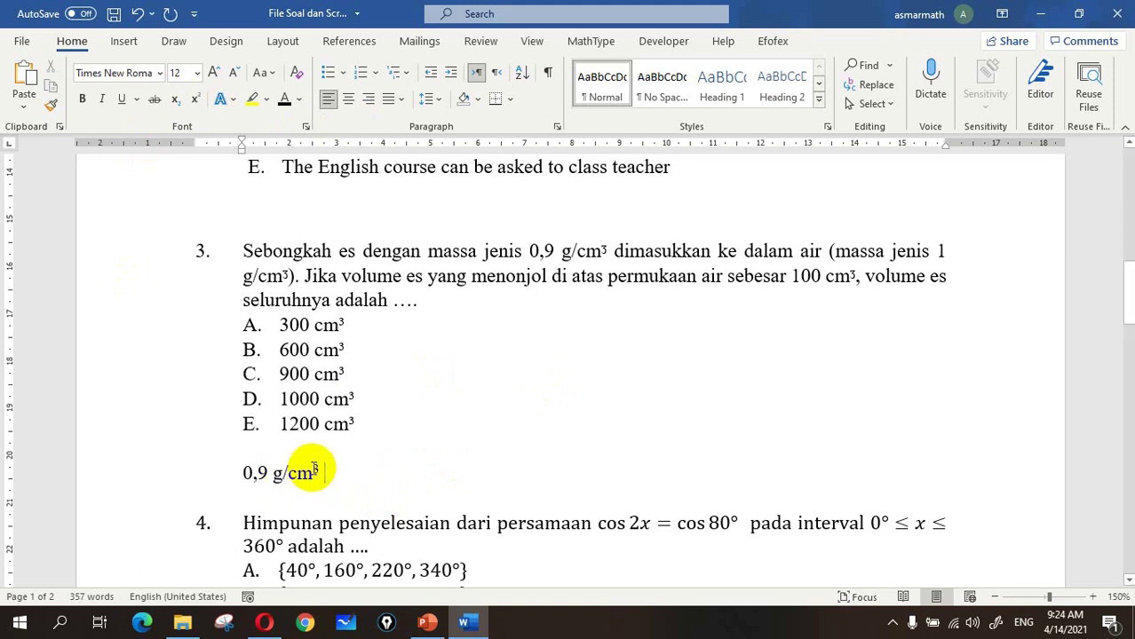
Copy the "0,9 g/cm³" line from Word and paste it as the text of a new seventh Choice question in the form
drag(241, 473, 320, 471)
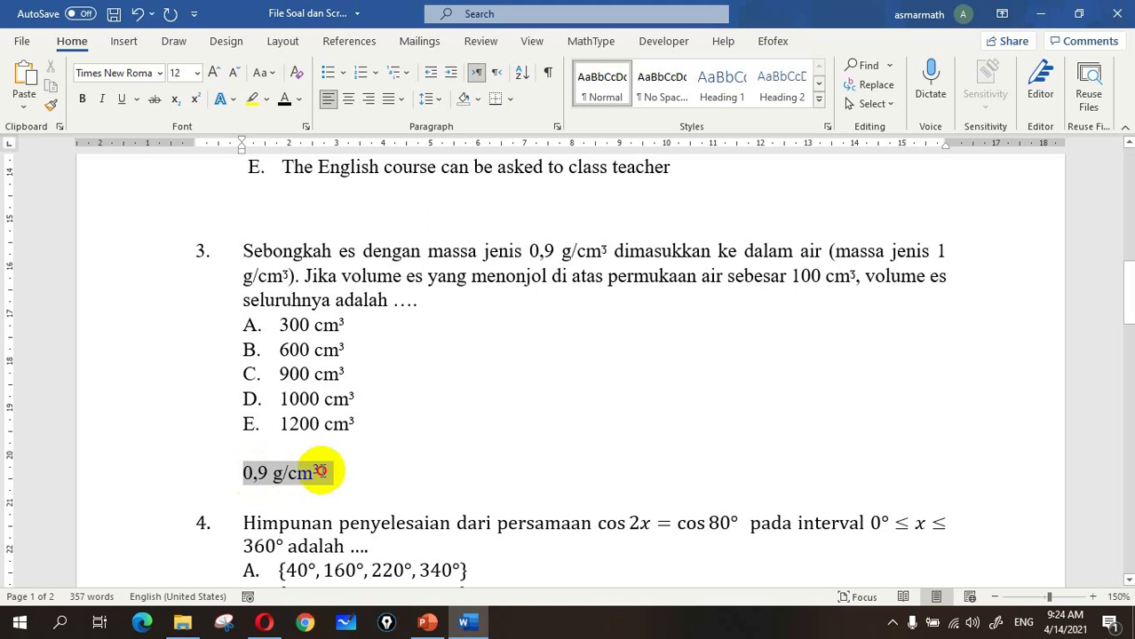
click(263, 622)
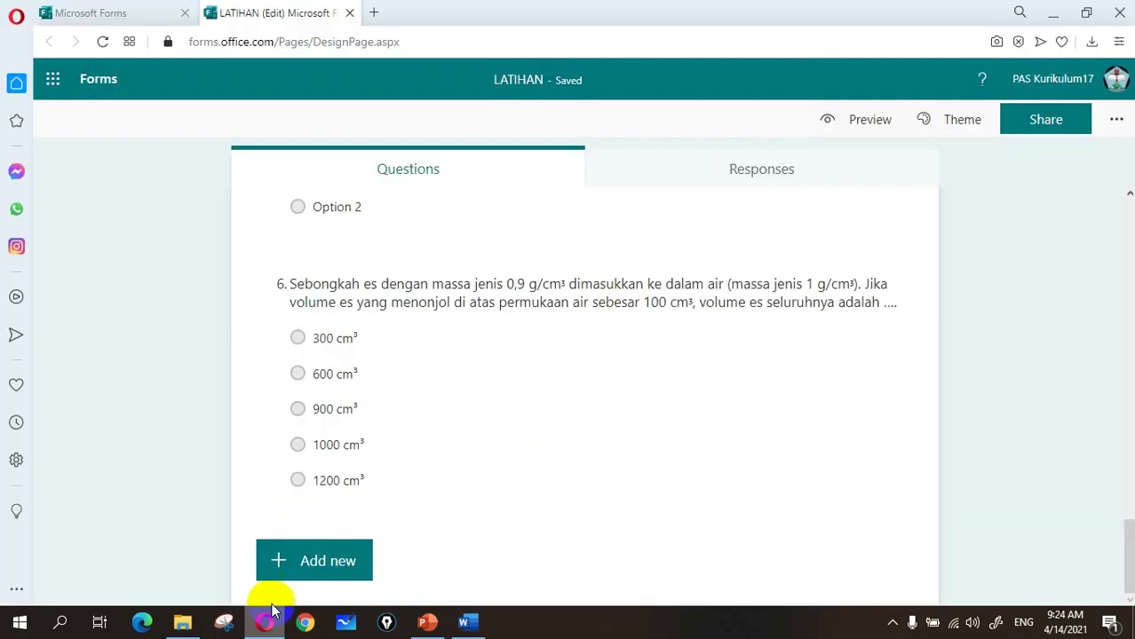
click(324, 558)
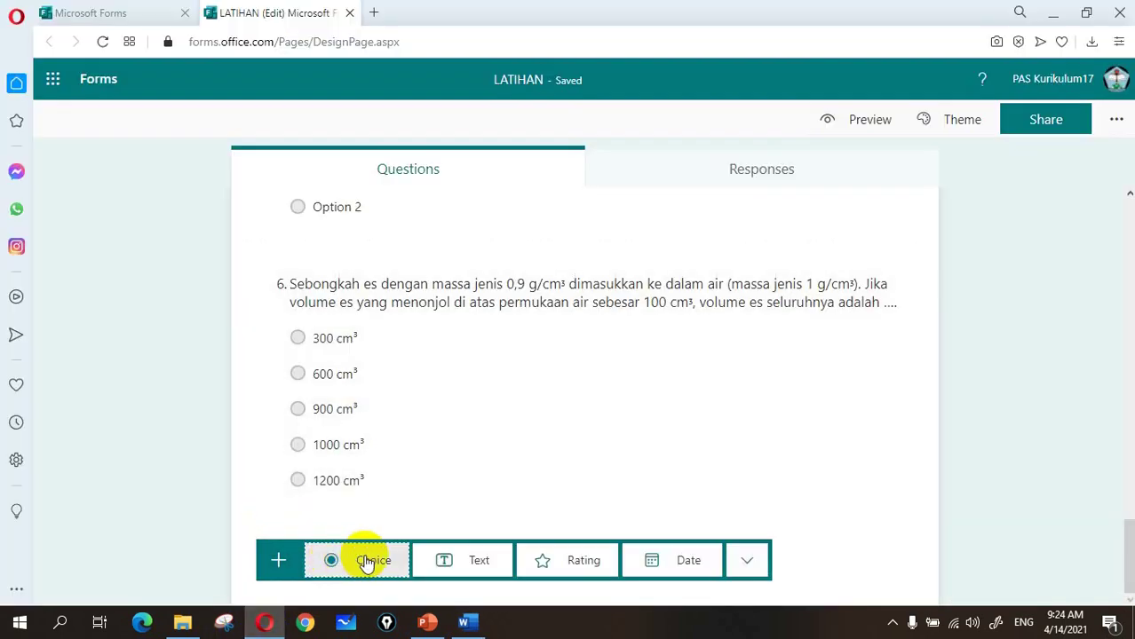
click(368, 560)
text(0,9 g/cm3)
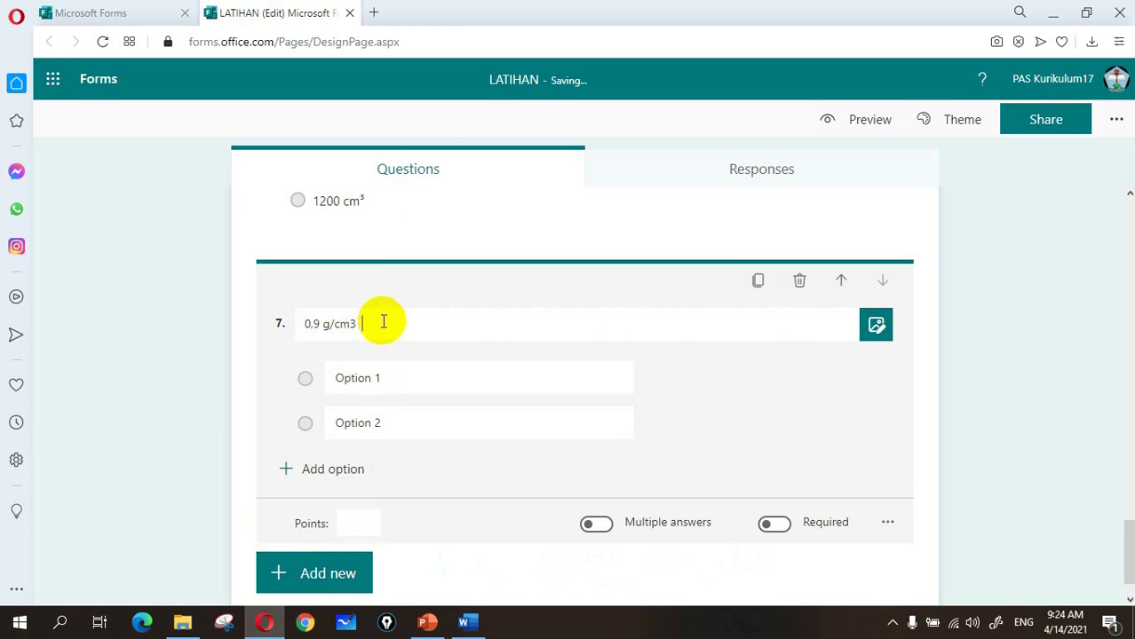
In Word, add a second "0,9 g/cm" beside the first one below question 3 and open the full symbol list
click(463, 622)
click(334, 487)
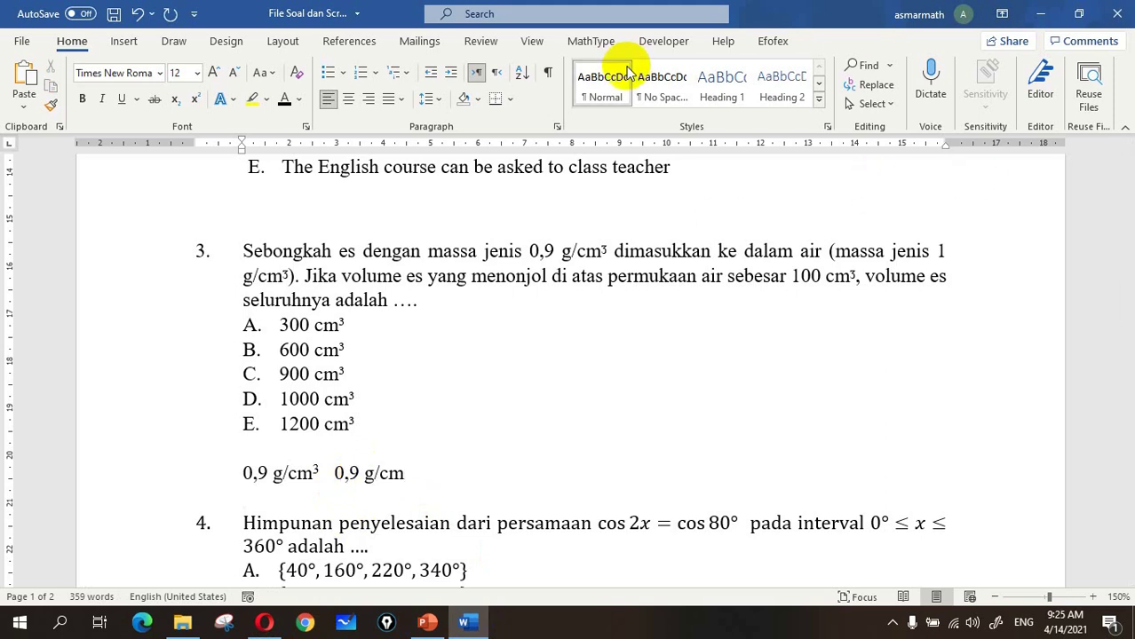
click(123, 46)
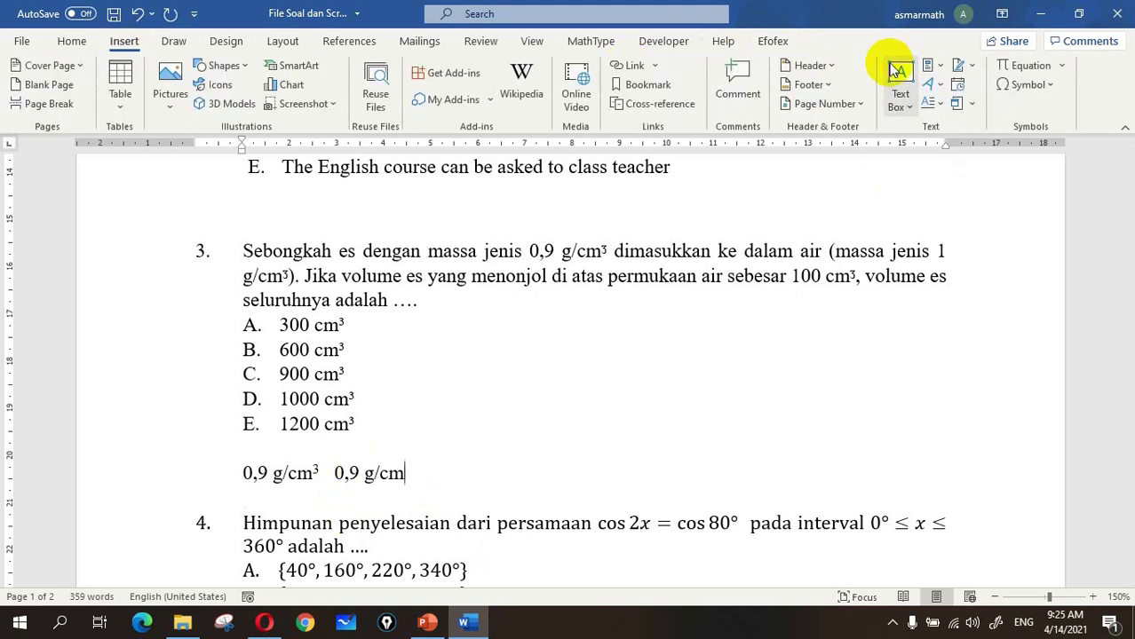
click(1027, 84)
click(1050, 218)
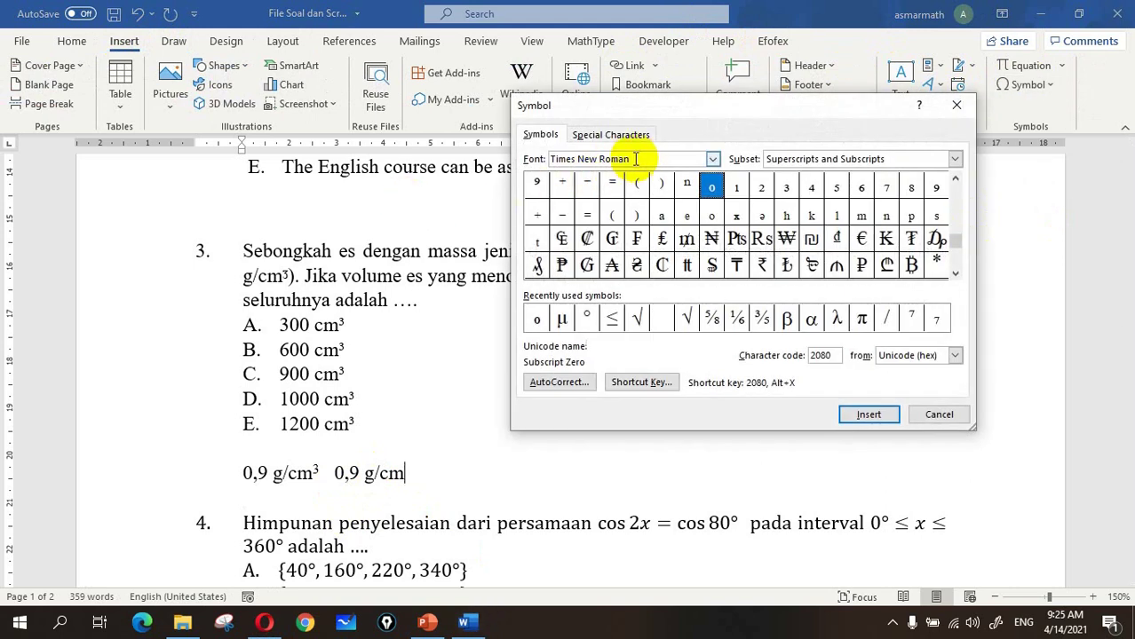
Insert the Superscript Three character (³) from the (normal text) font after the second "0,9 g/cm"
click(712, 159)
drag(715, 233, 716, 176)
click(617, 174)
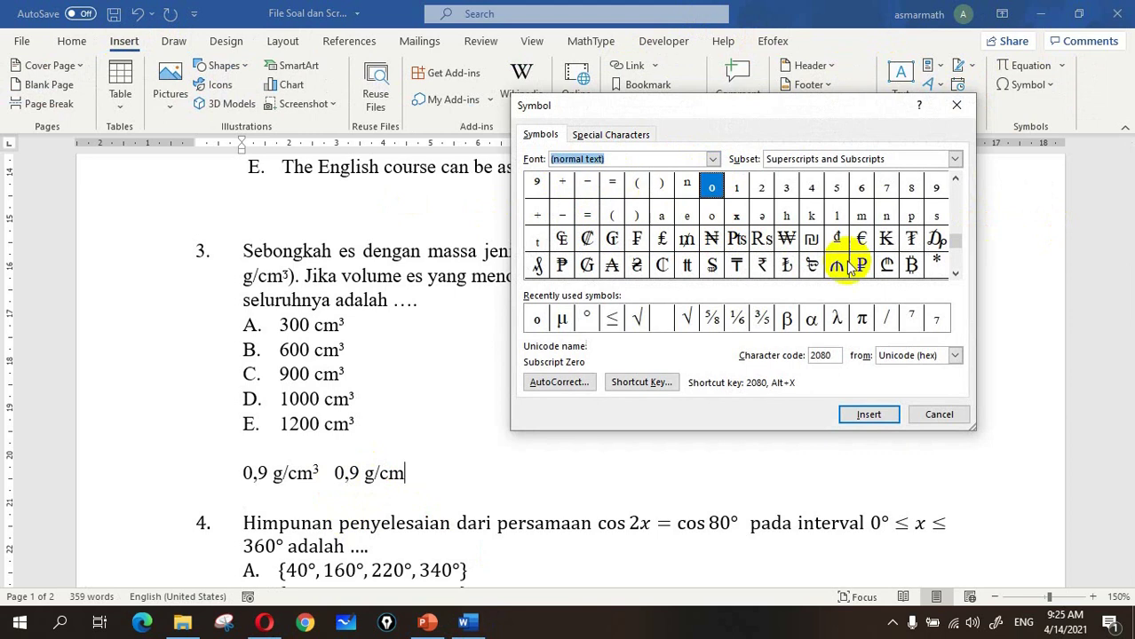
drag(957, 240, 957, 182)
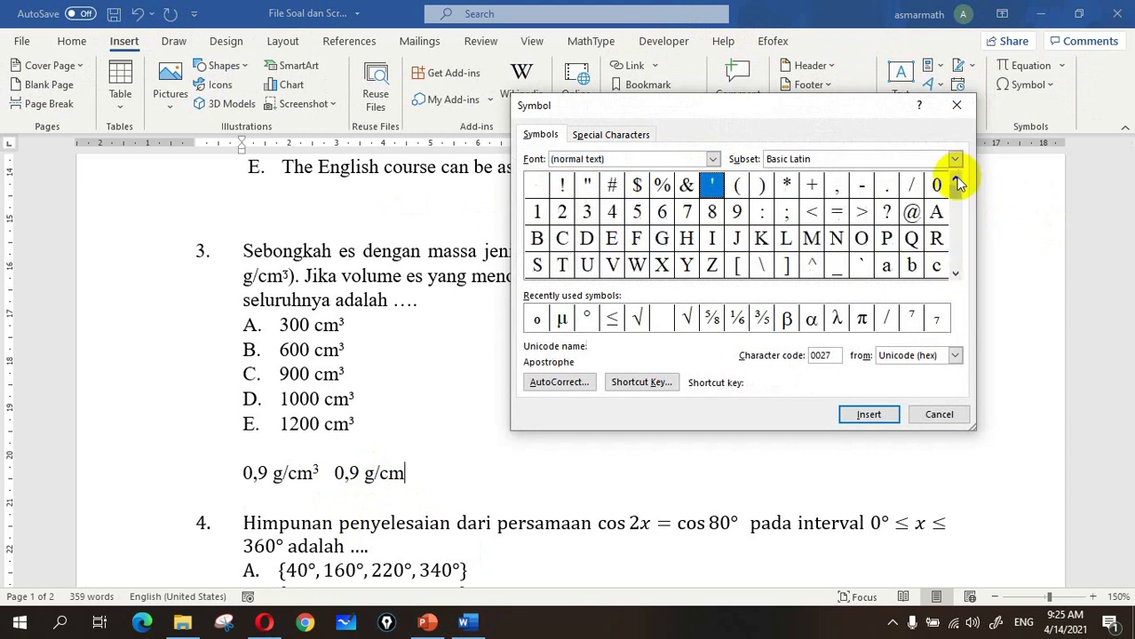
click(954, 274)
click(954, 274)
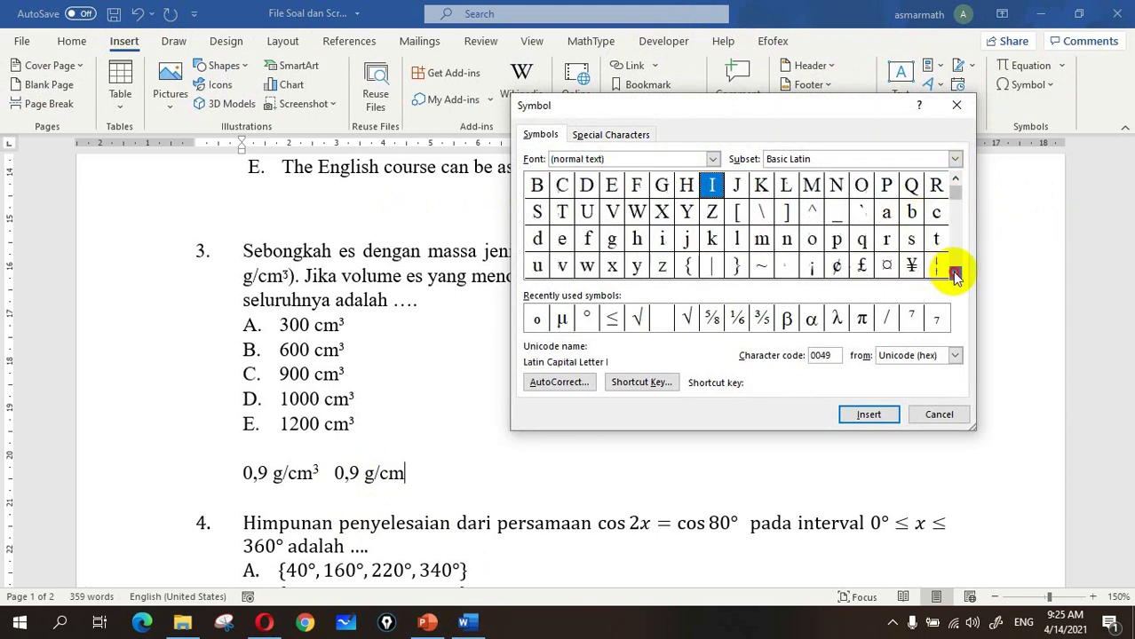
click(955, 275)
click(955, 275)
click(955, 274)
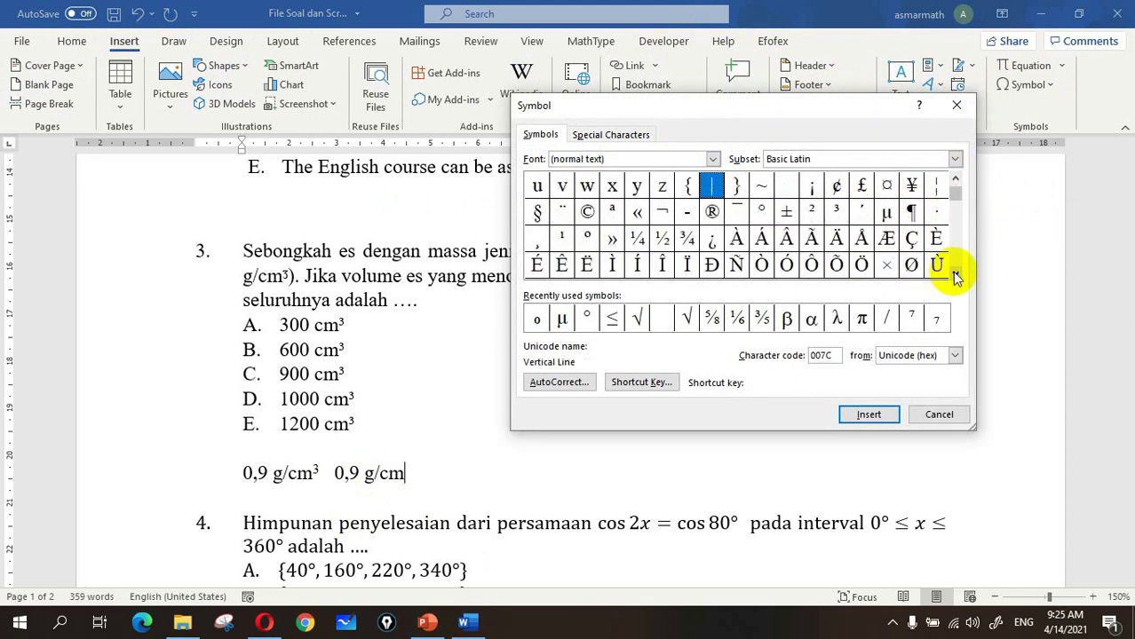
click(839, 218)
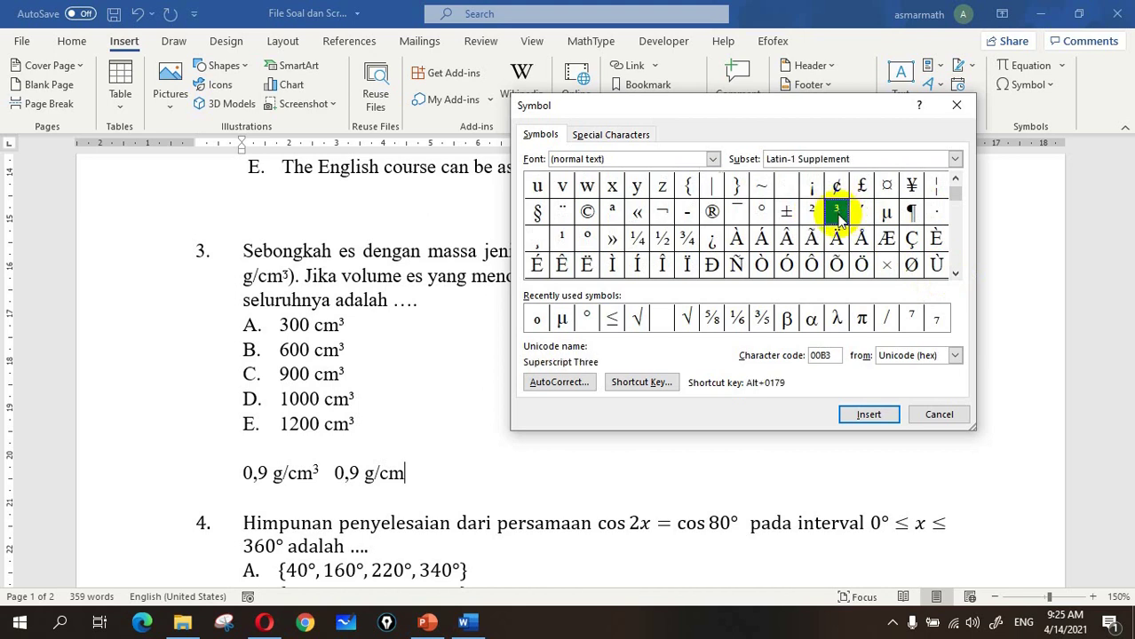
click(884, 421)
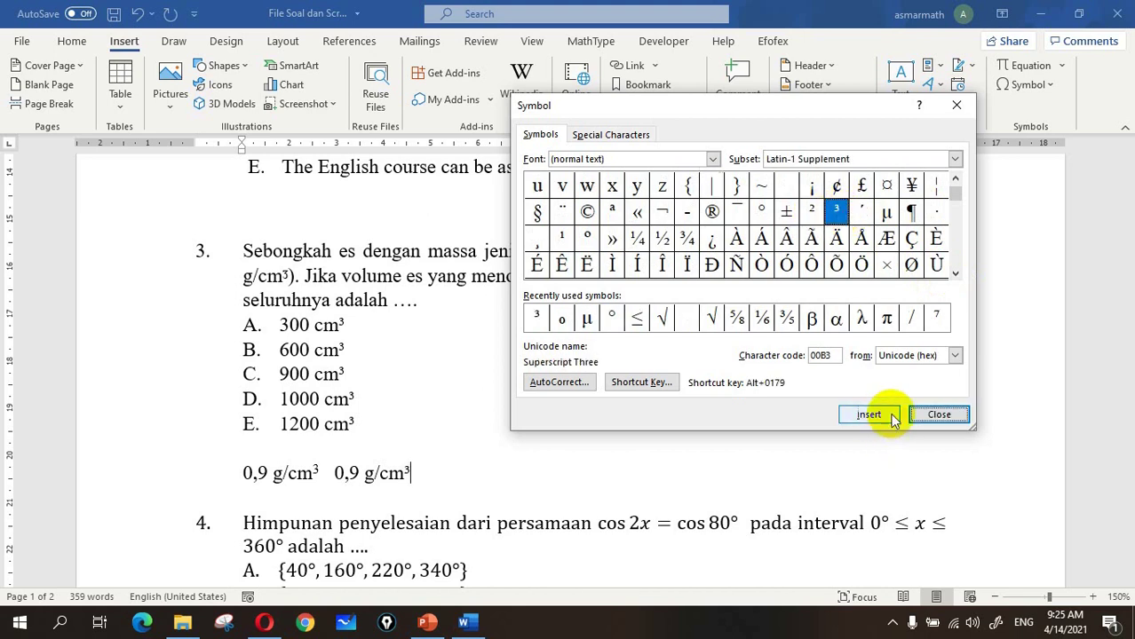
click(923, 415)
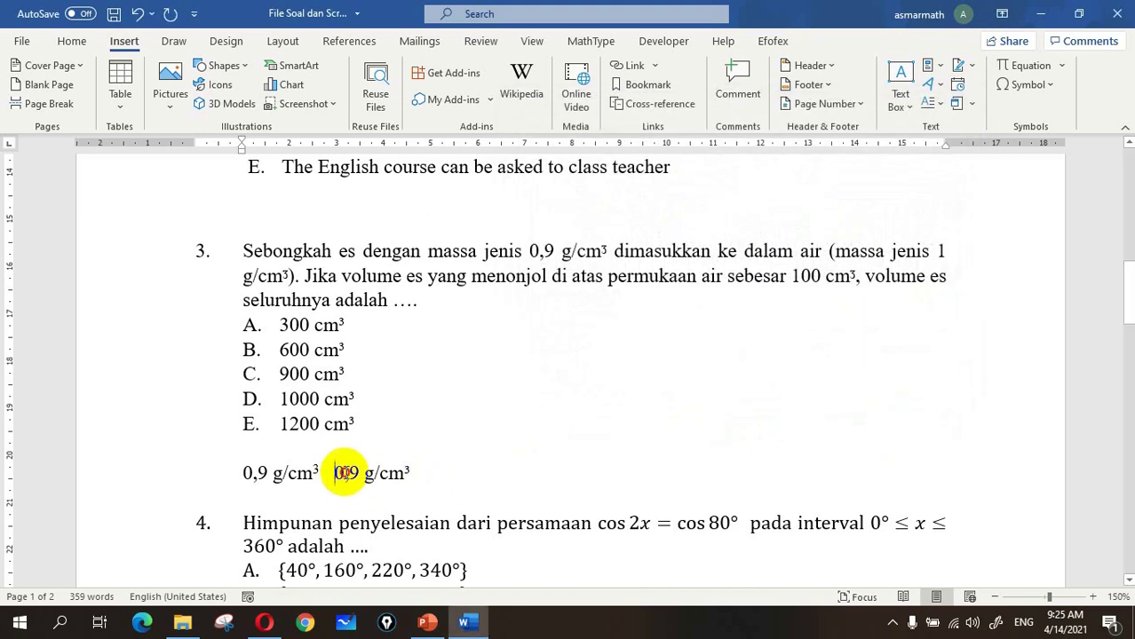
Copy the second "0,9 g/cm³" from Word and paste it after the existing text of question 7 in the form
drag(335, 473, 413, 472)
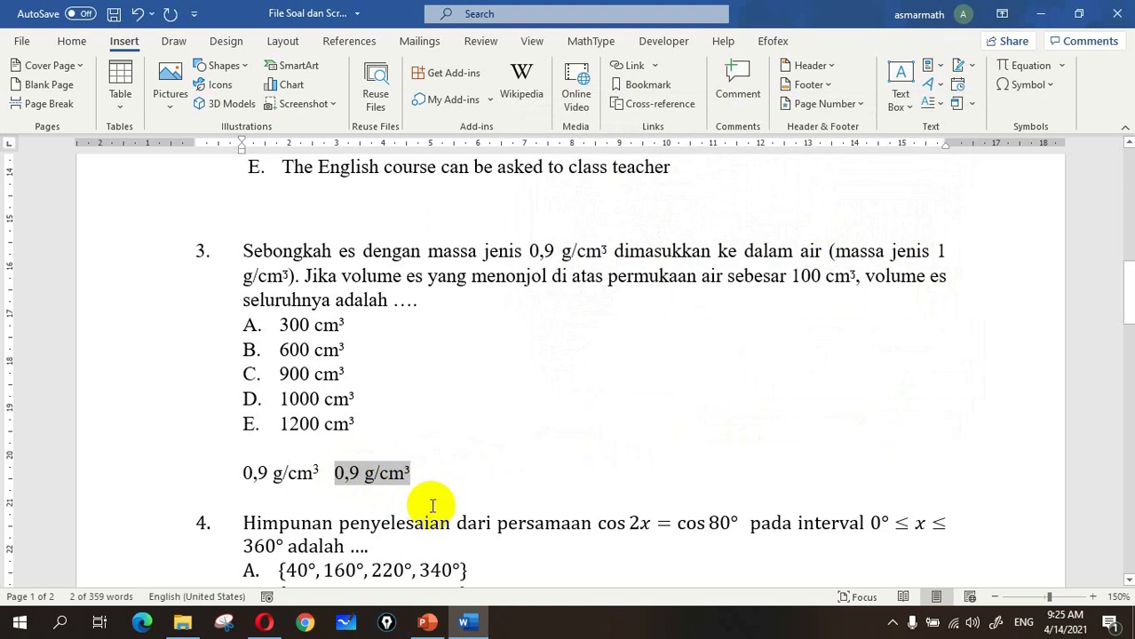
click(404, 470)
scroll(427, 475, up, 5)
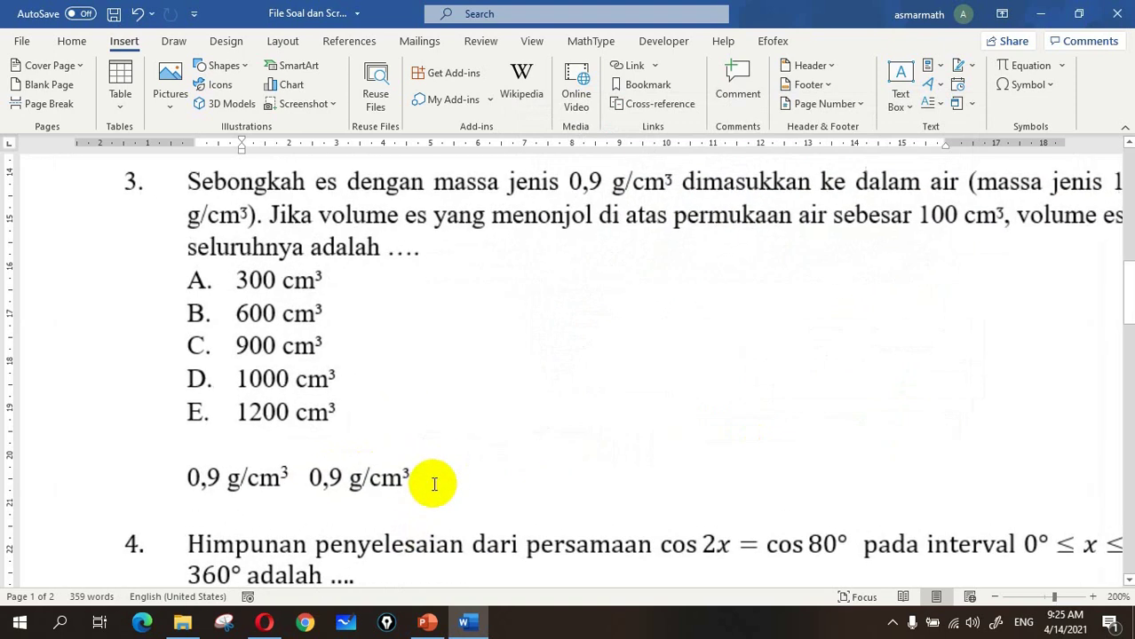
scroll(435, 484, up, 3)
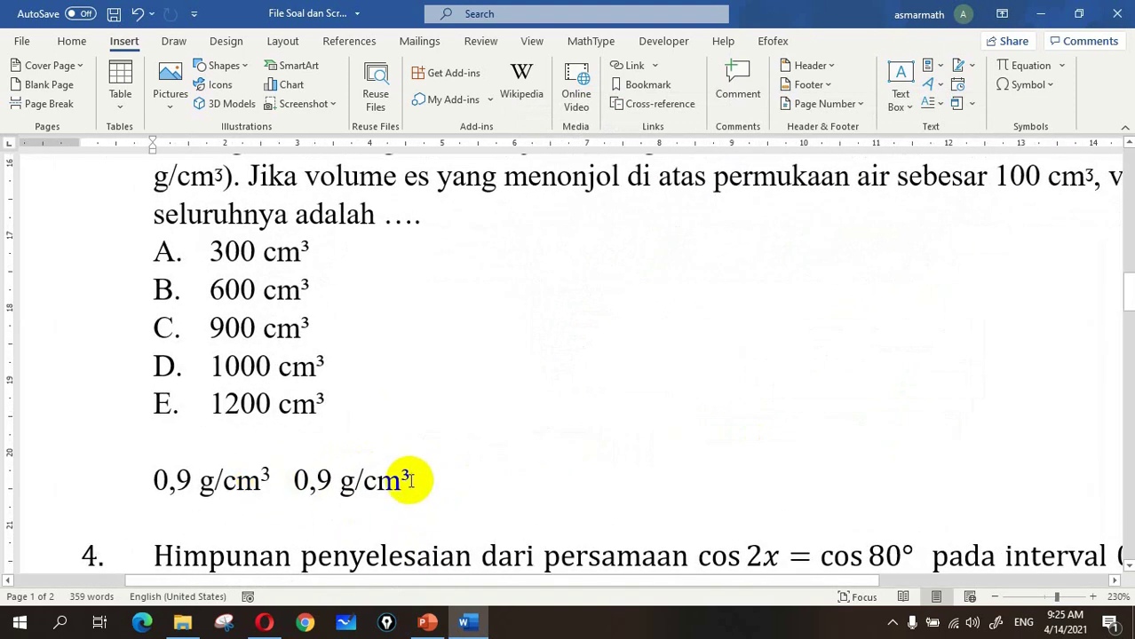
scroll(408, 480, down, 5)
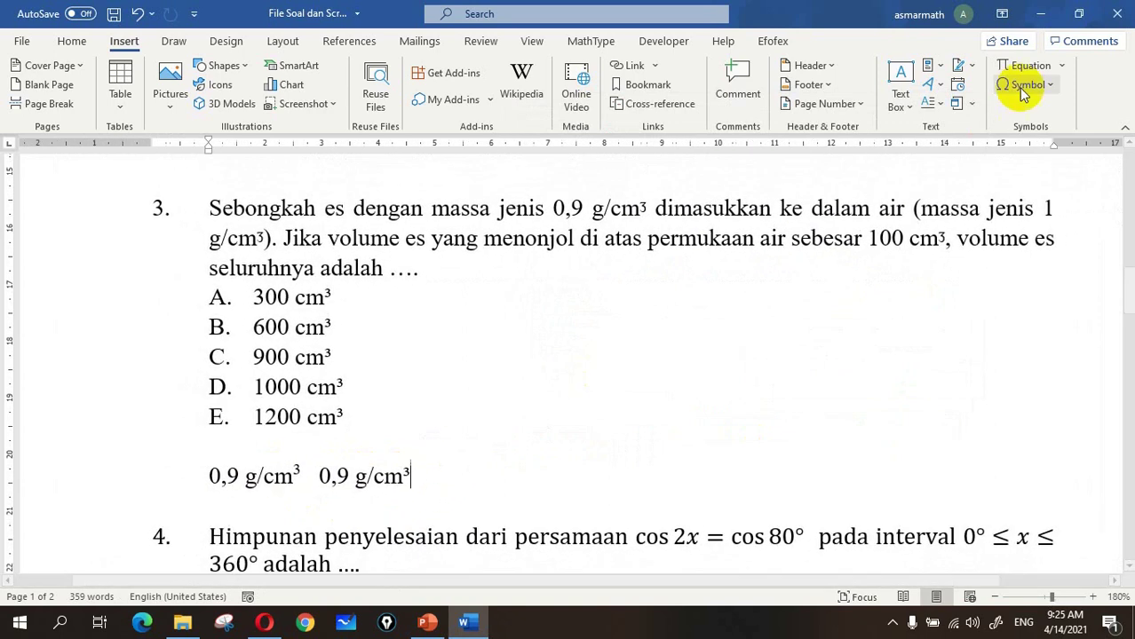
drag(318, 476, 426, 478)
key(ctrl+c)
click(264, 621)
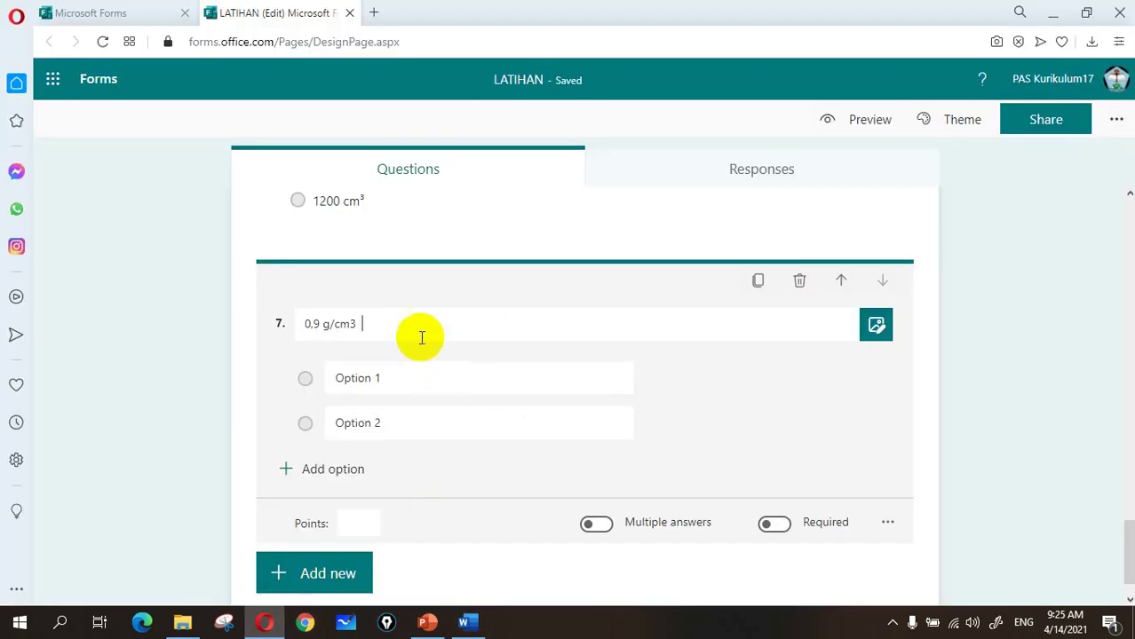
key(ctrl+v)
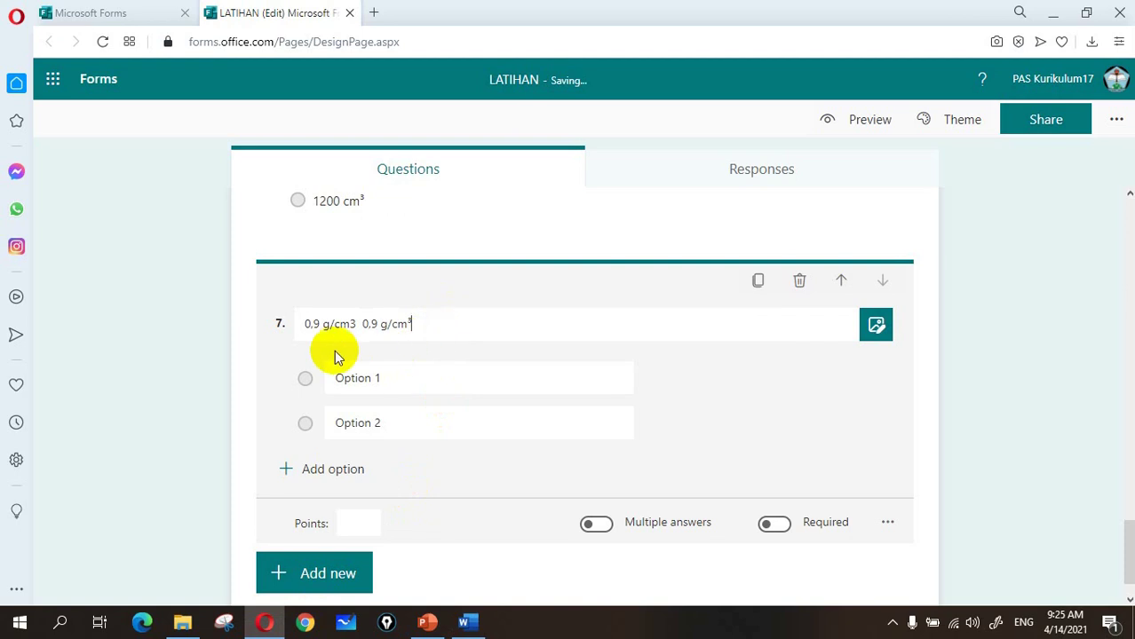
click(353, 324)
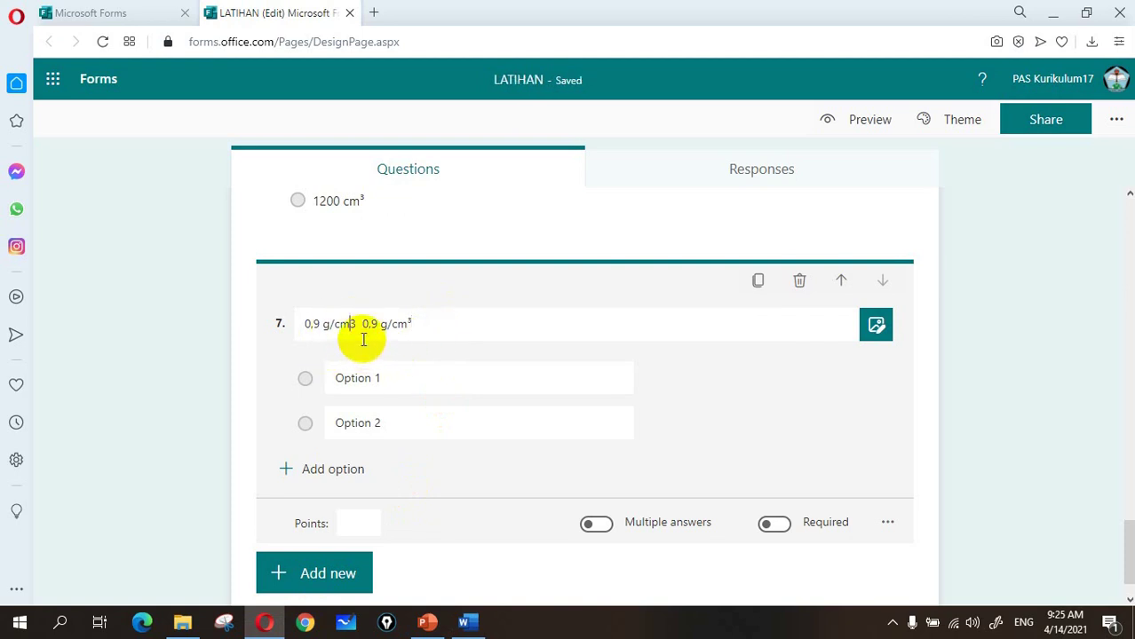
click(408, 323)
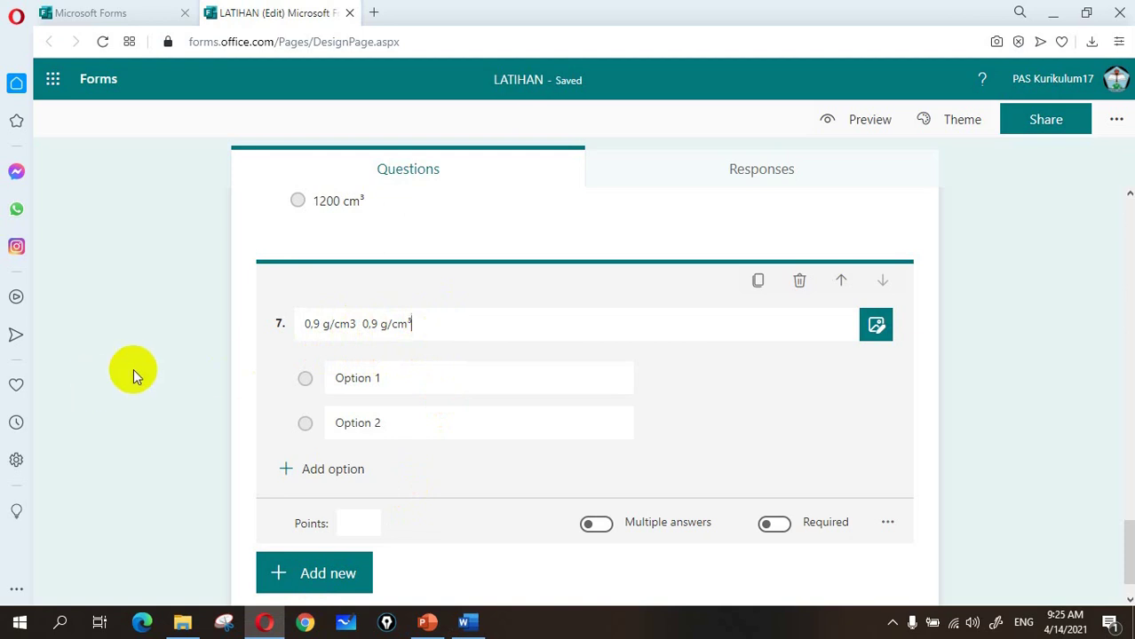
In Word, examine the equation objects in question 4, such as cos 2x = cos 80°
click(465, 619)
ctrl+scroll(497, 407, down, 2)
scroll(520, 404, down, 5)
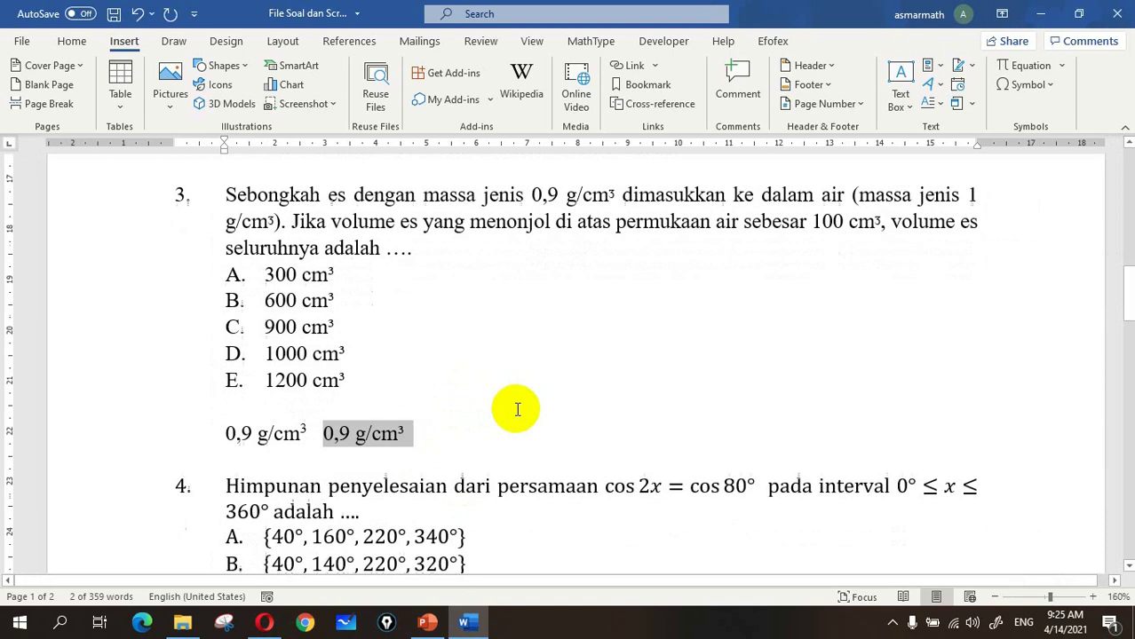
scroll(523, 396, up, 2)
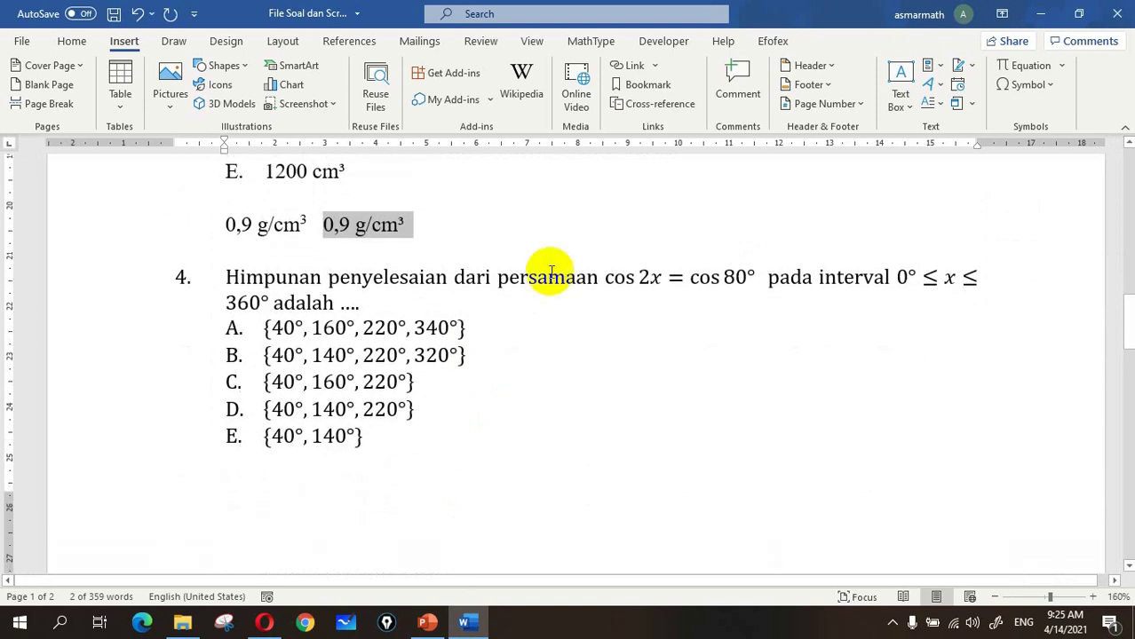
click(557, 232)
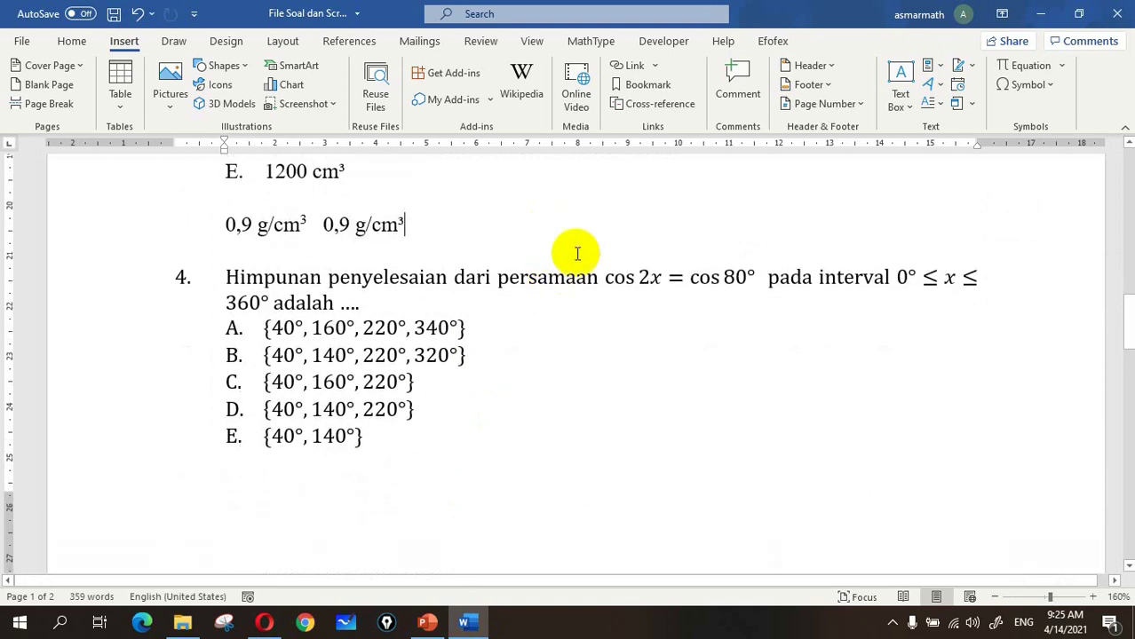
click(748, 274)
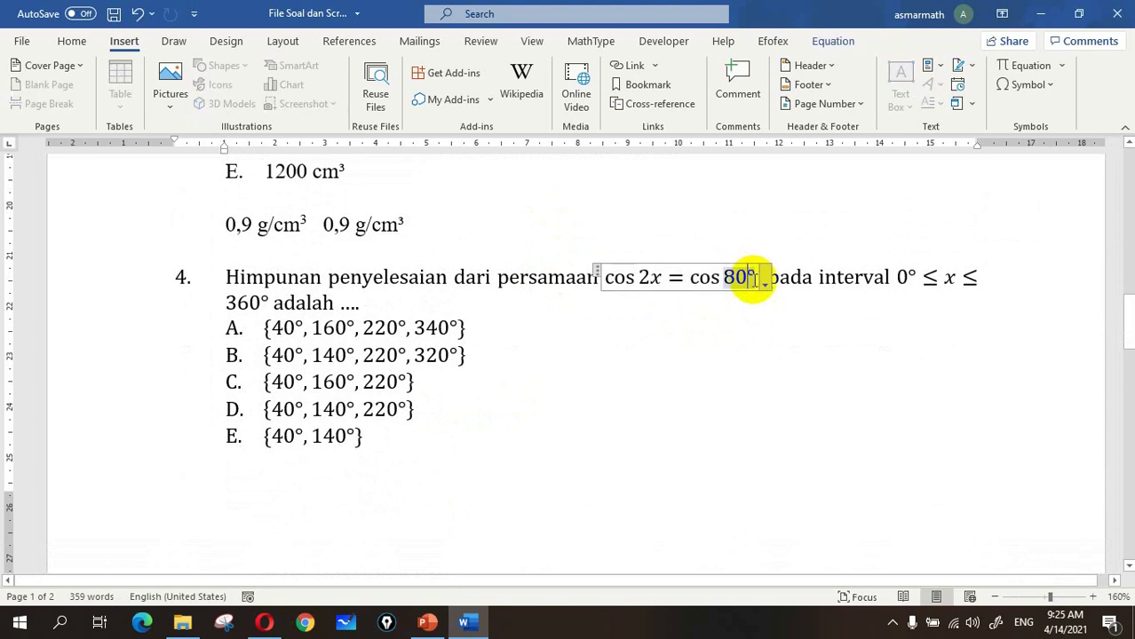
click(744, 336)
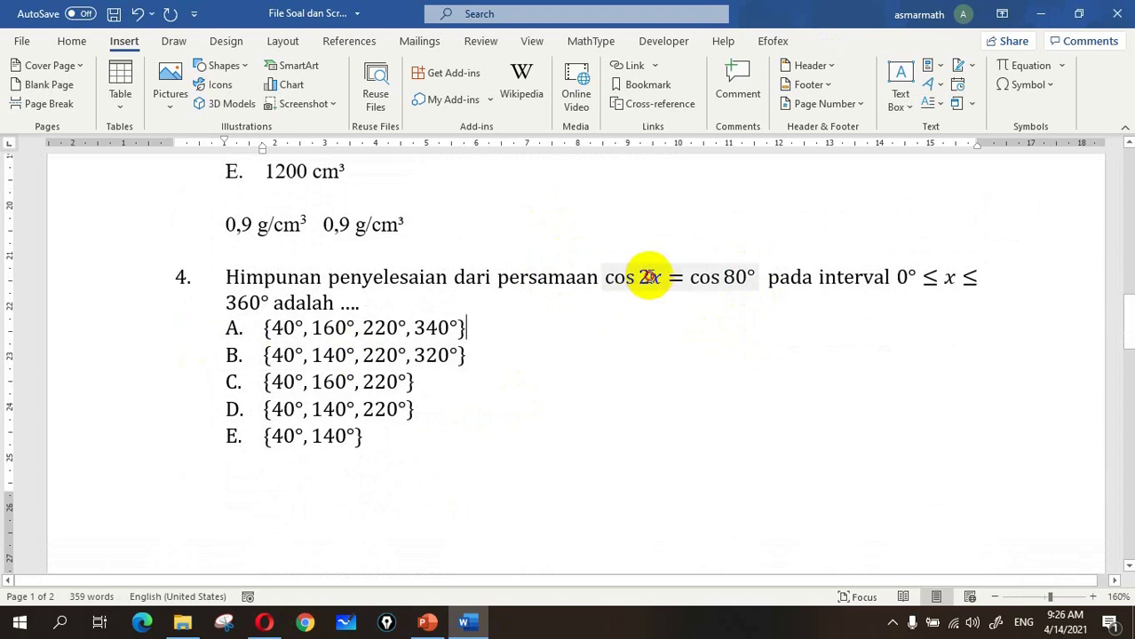
click(649, 277)
click(621, 329)
click(620, 282)
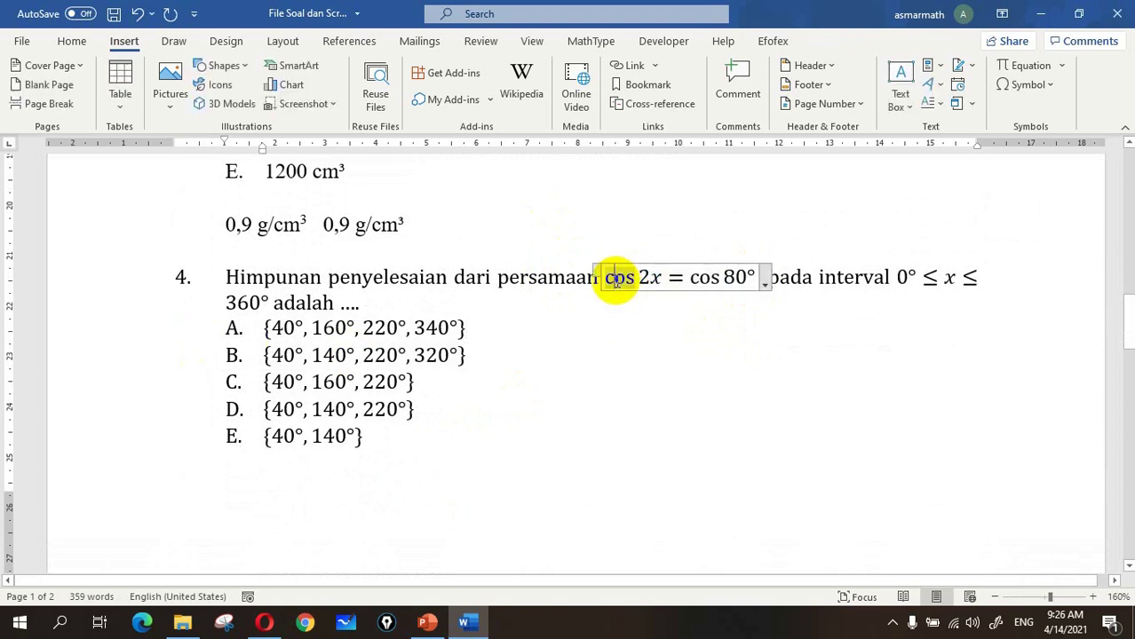
click(622, 329)
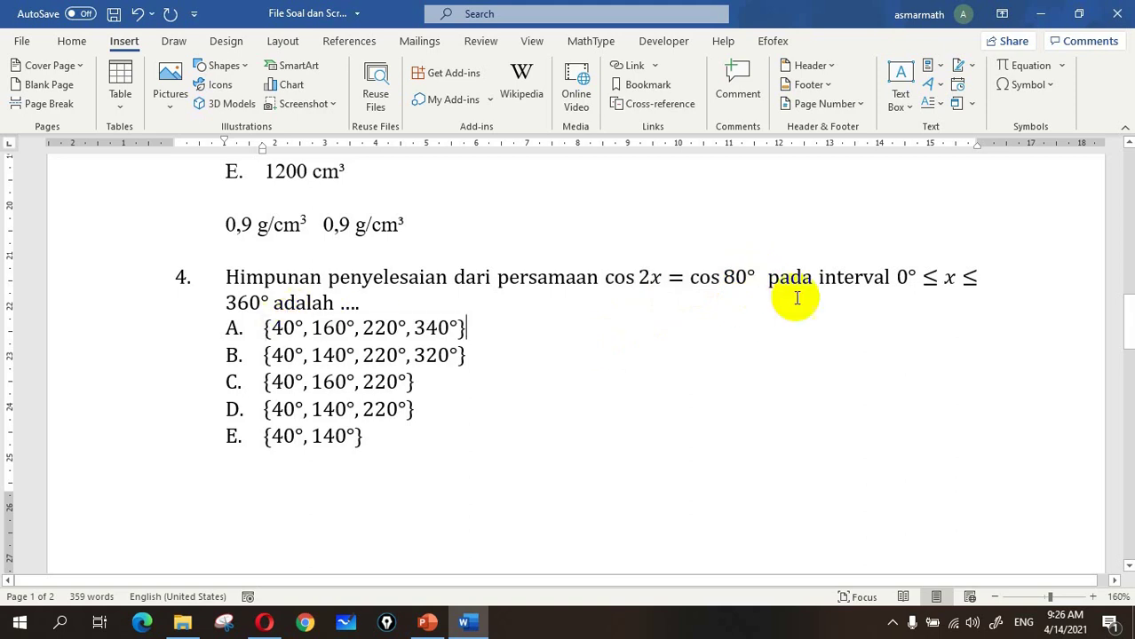
Copy the text of question 4 from Word and paste it as the text of a new eighth Choice question in the form
drag(222, 274, 355, 304)
key(ctrl+c)
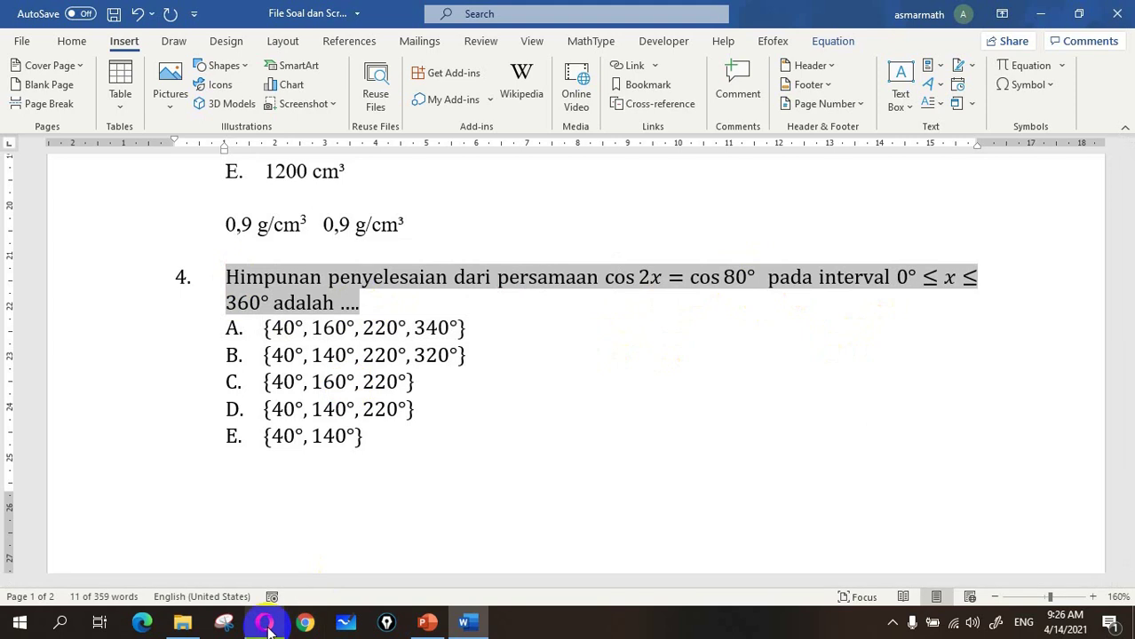
key(alt+Tab)
click(322, 582)
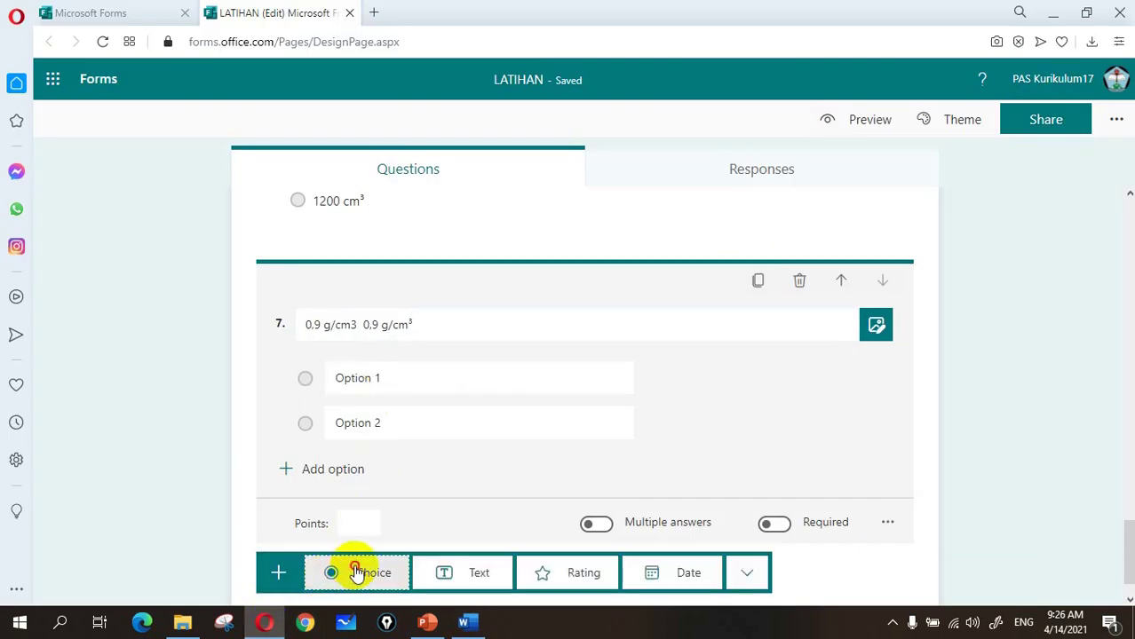
click(357, 573)
click(371, 294)
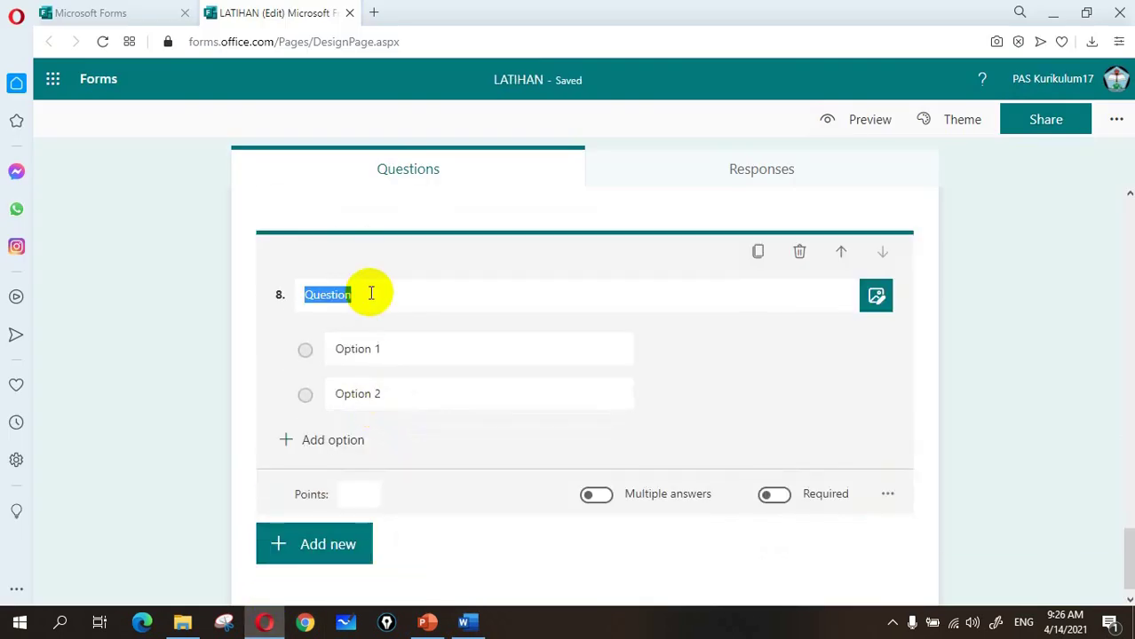
key(ctrl+v)
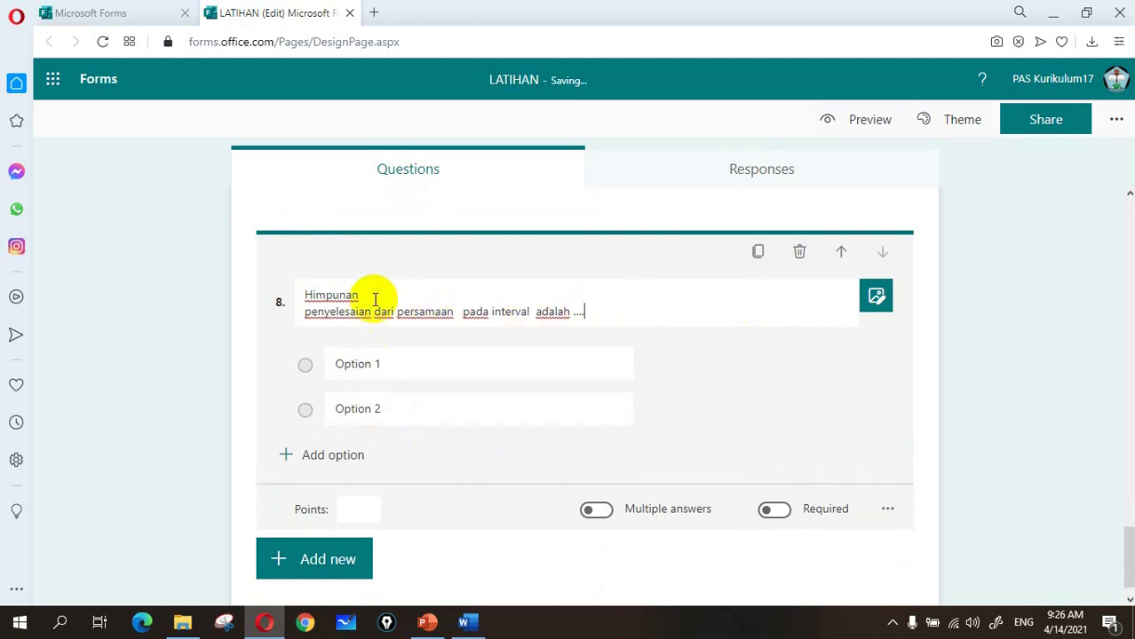
Add a ninth Choice question and paste the copied question 4 text into it as plain text
click(312, 568)
click(382, 562)
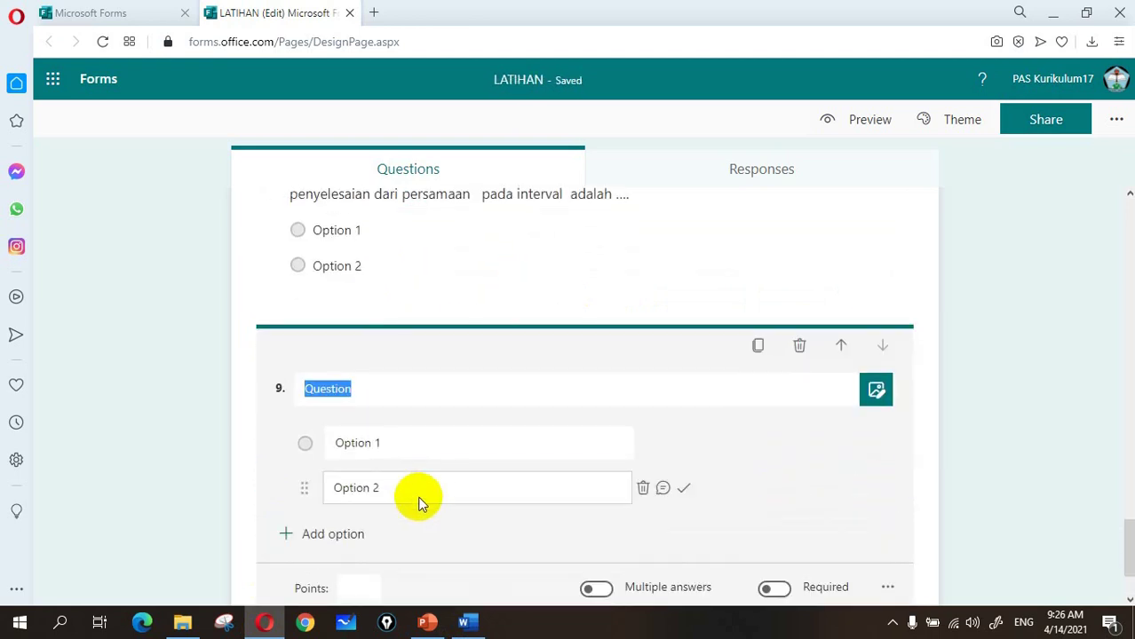
key(ctrl+v)
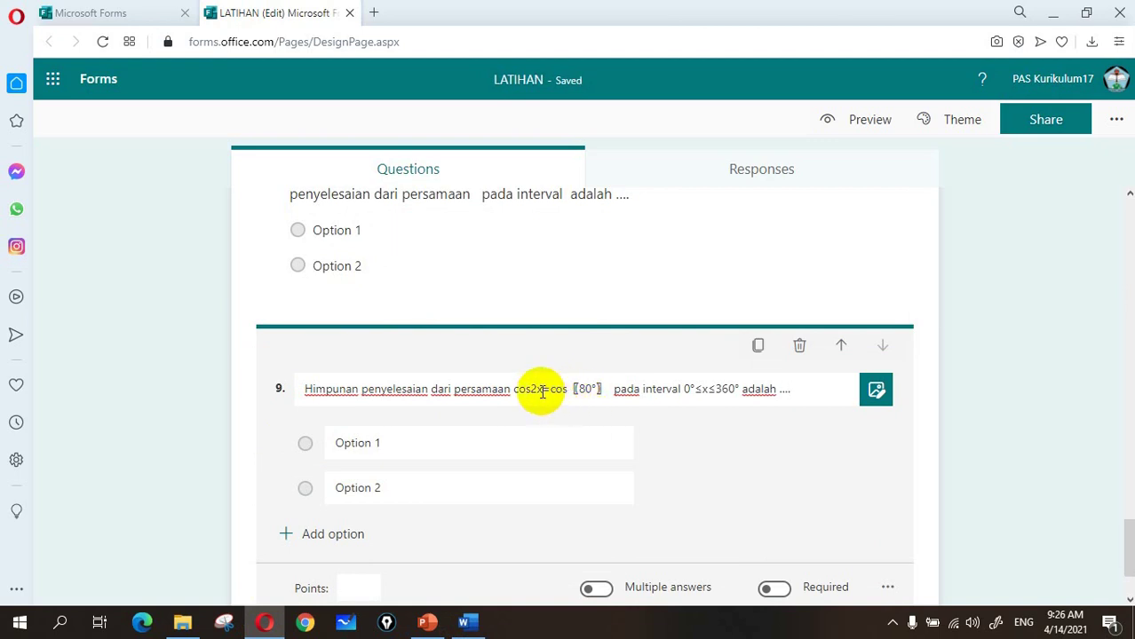
In question 9, space the equation as "cos 2x = cos 80°" and remove the 〖 〗 brackets around 80° and the extra spaces
click(533, 389)
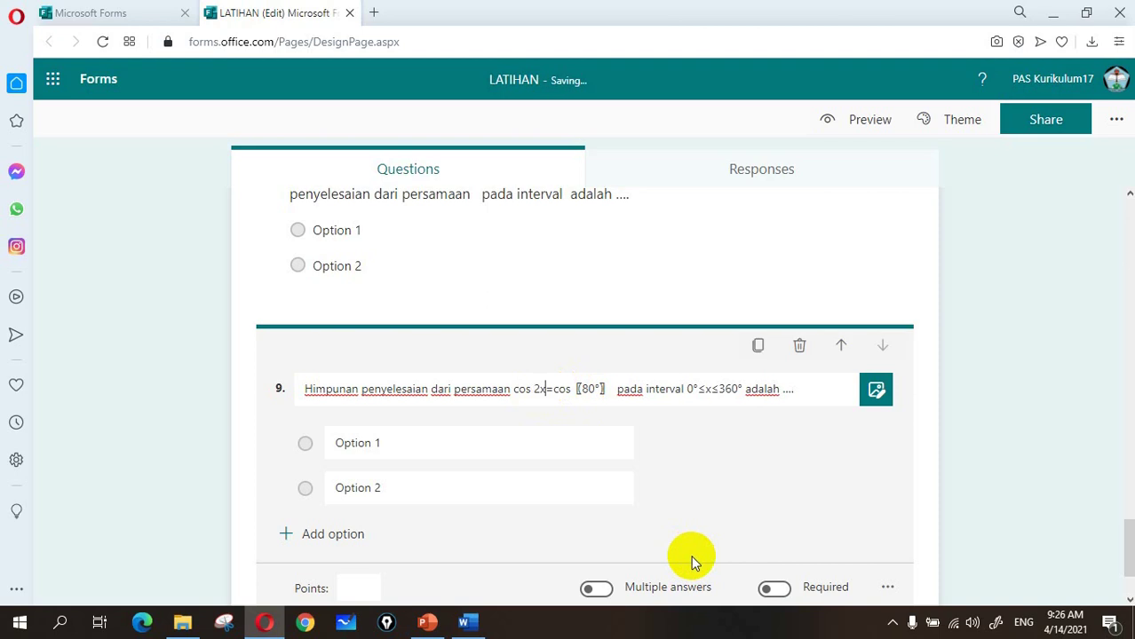
key(Right)
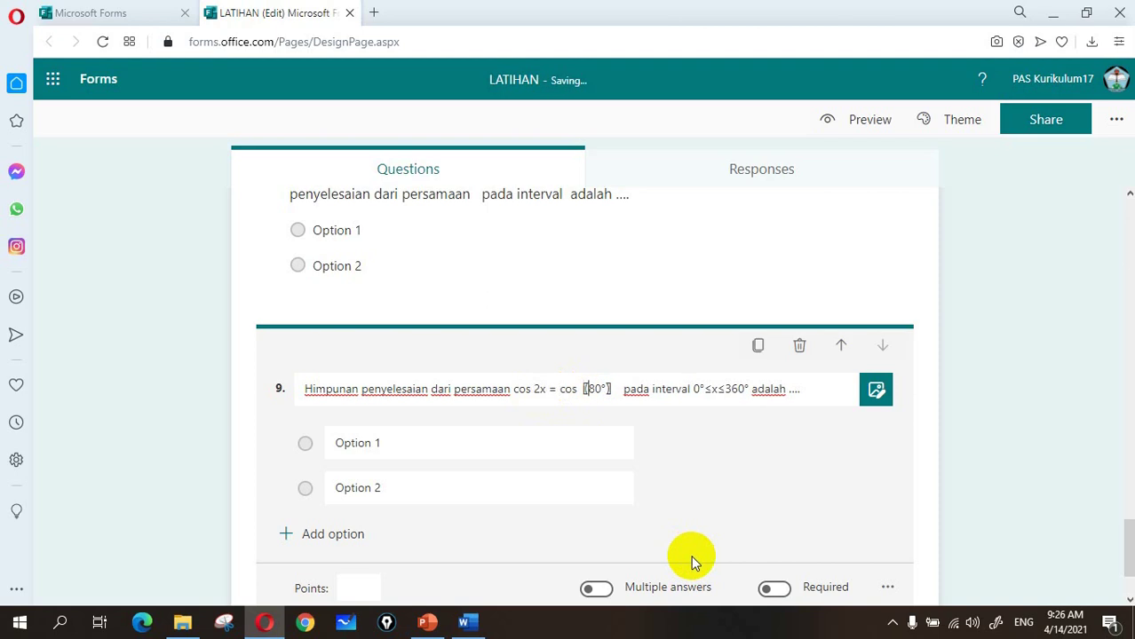
key(BackSpace)
key(Right)
key(Right)
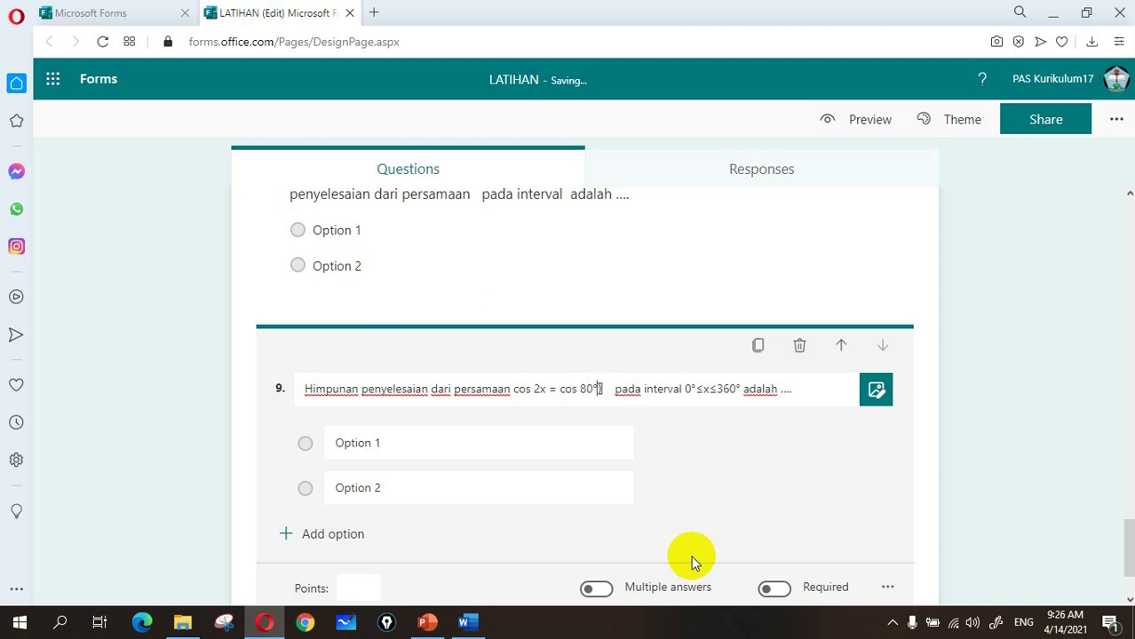
key(shift+Right)
key(shift+Right)
key(Delete)
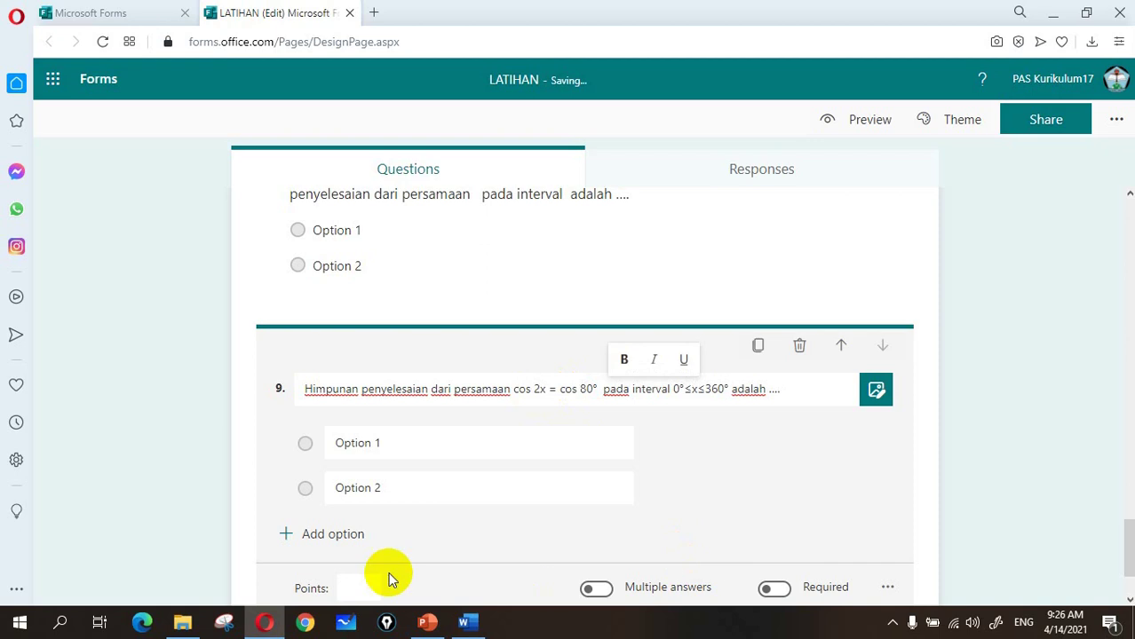
In question 9, add spaces around the x so the interval reads "0°≤ x ≤ 360°"
click(694, 394)
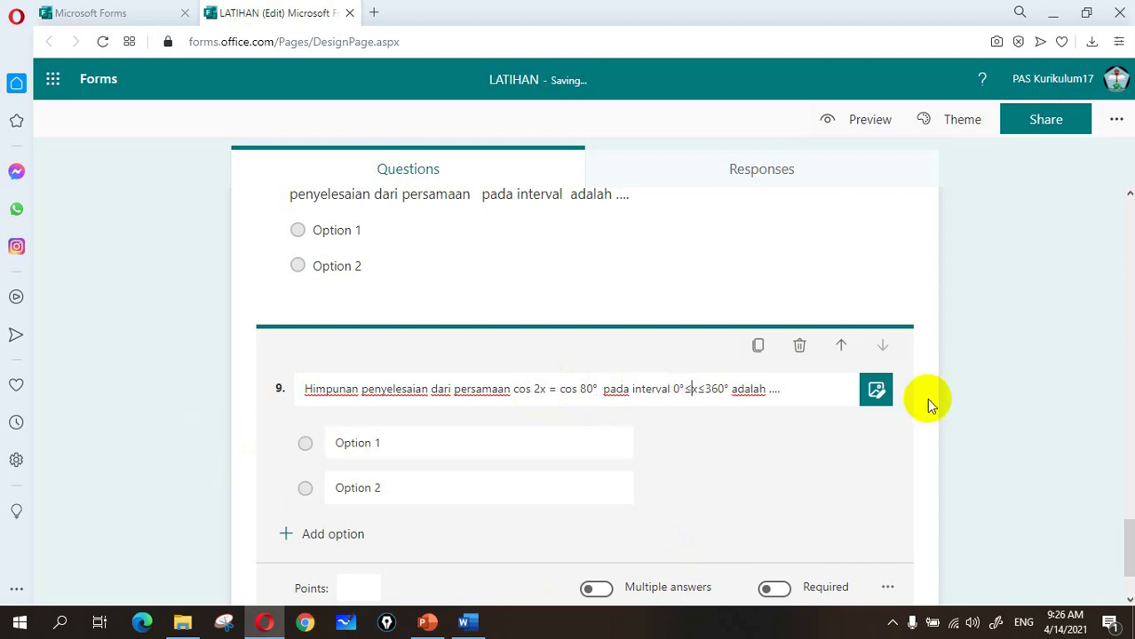
key(Right)
key(Right)
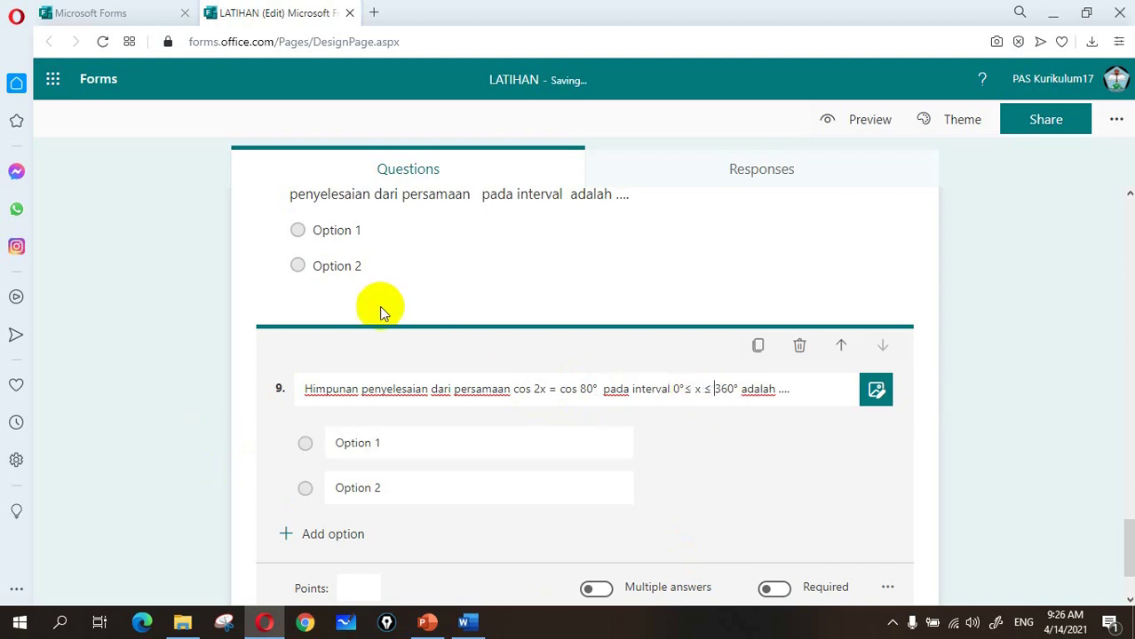
click(187, 369)
In Word, remove the A–E numbering from question 4's five answer options to copy them without letters, and undo the removal
click(467, 619)
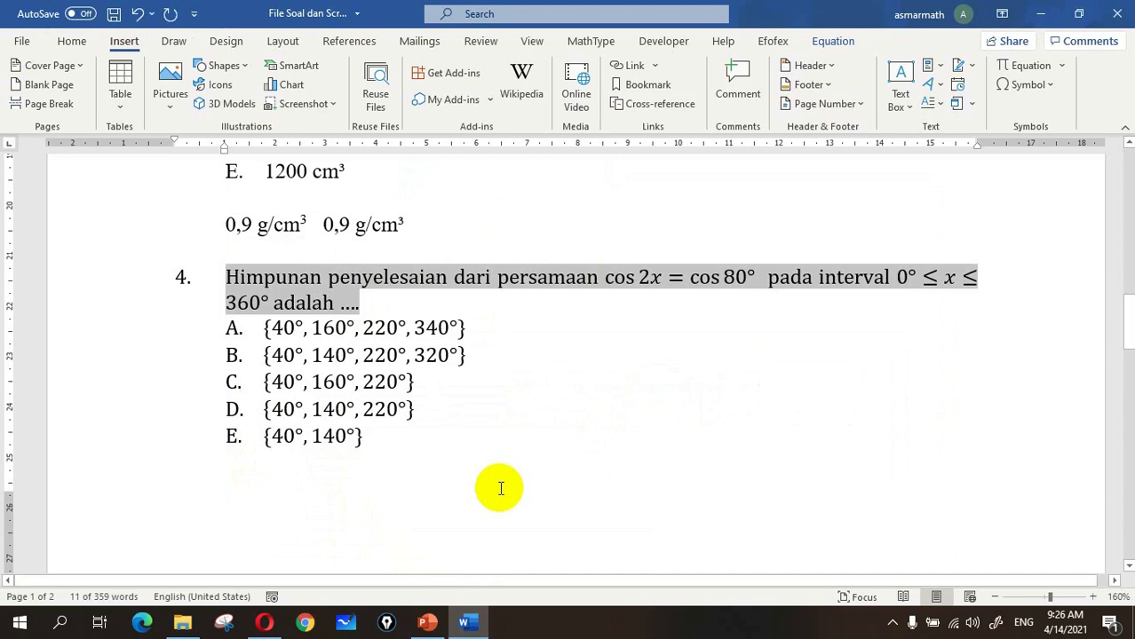
drag(155, 327, 469, 379)
click(469, 377)
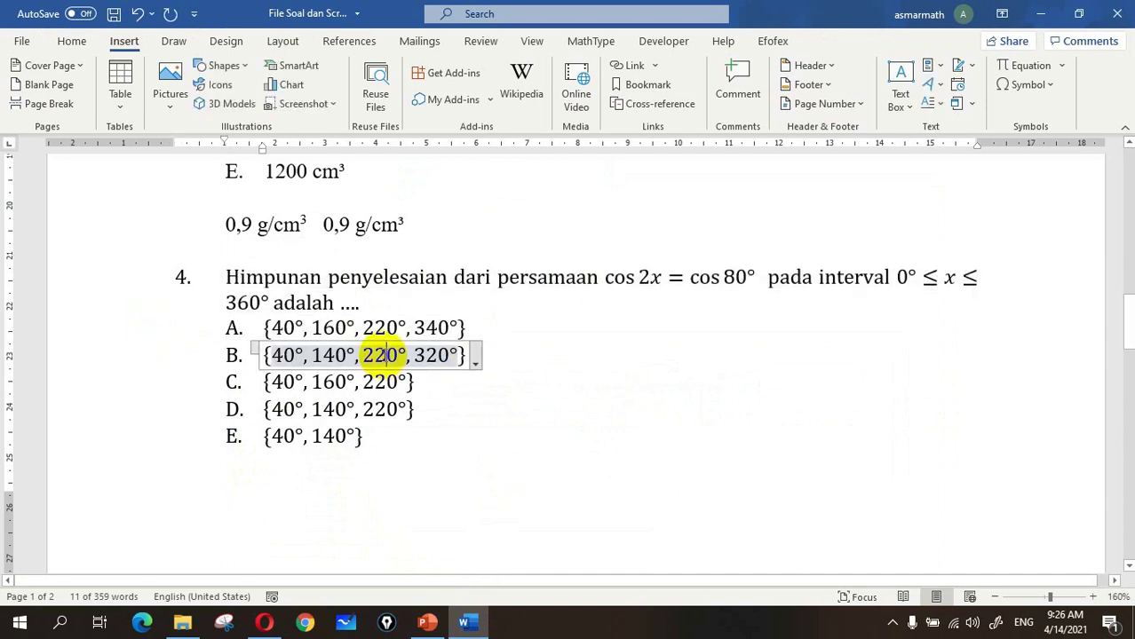
click(377, 328)
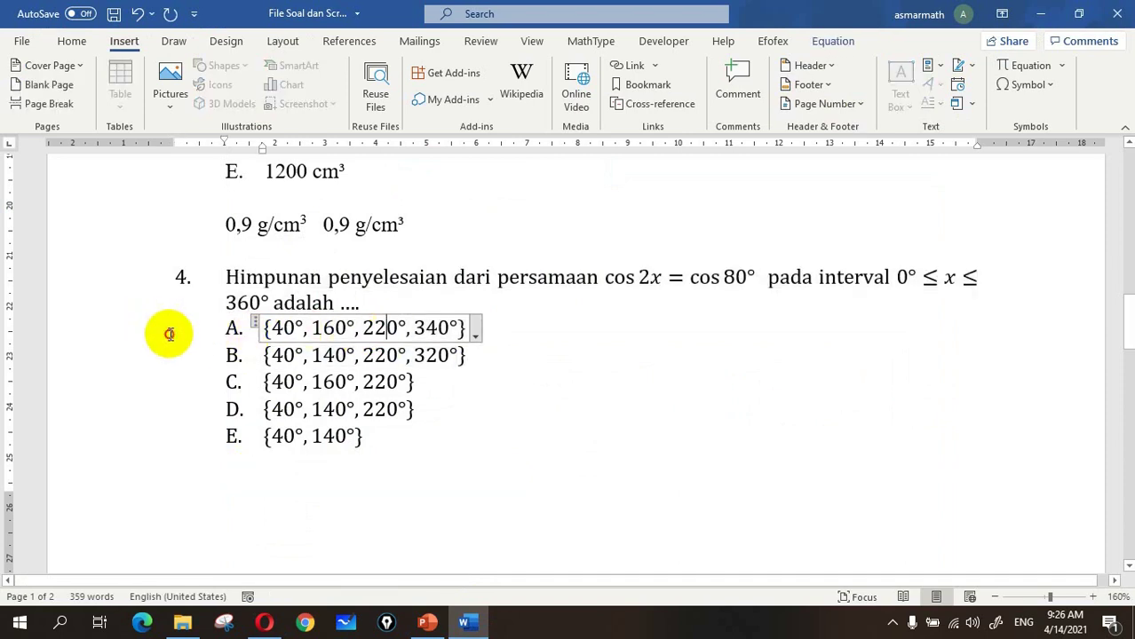
drag(169, 333, 158, 463)
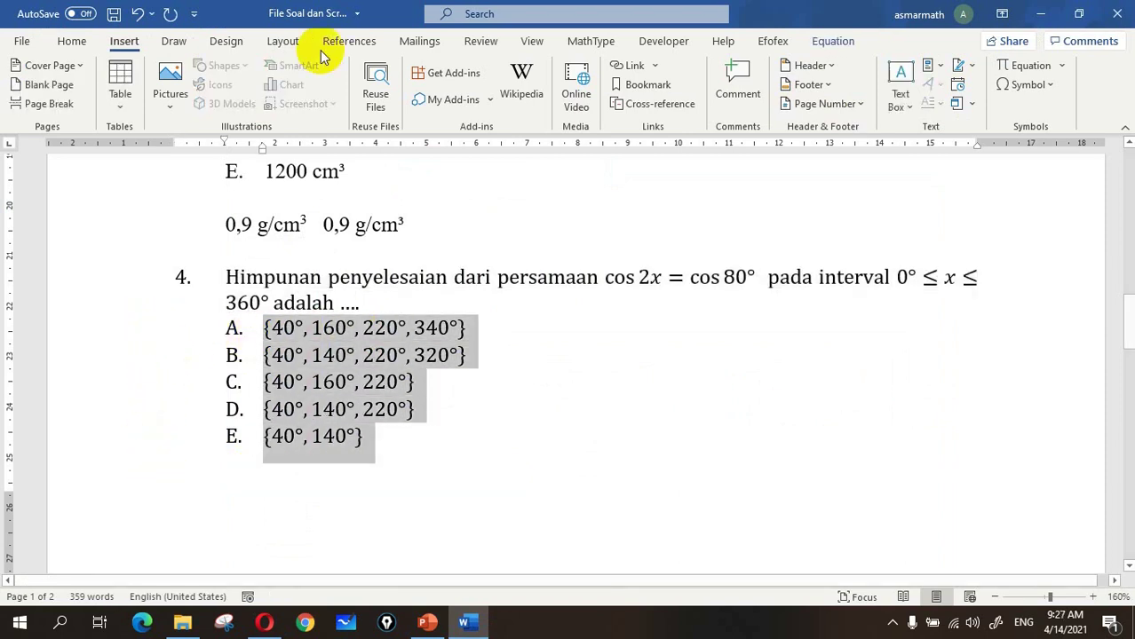
click(69, 42)
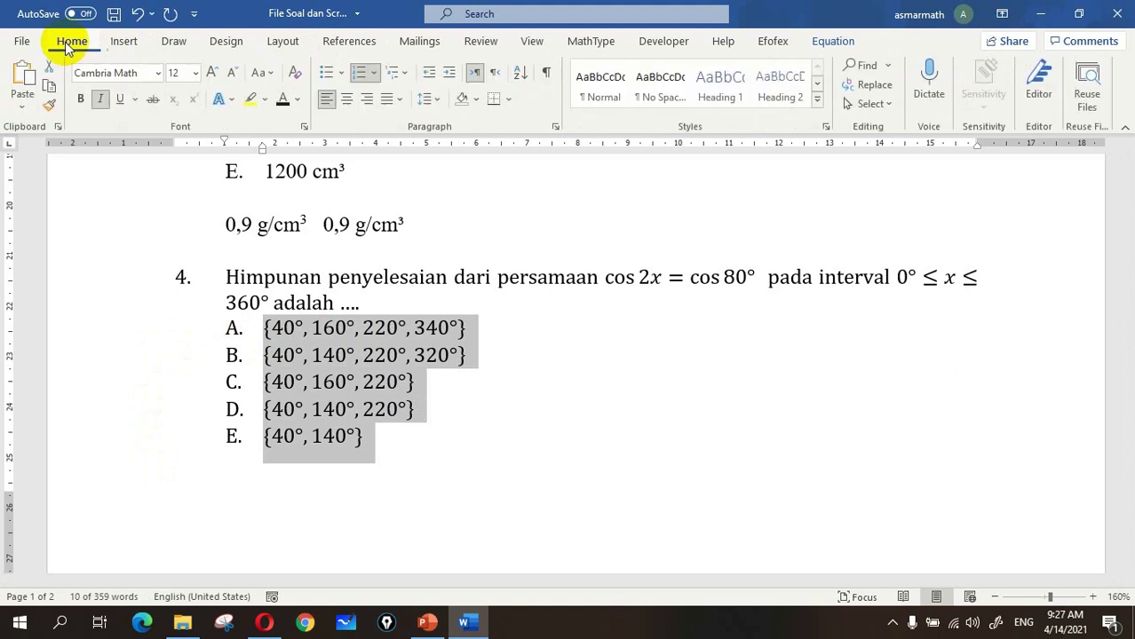
click(360, 77)
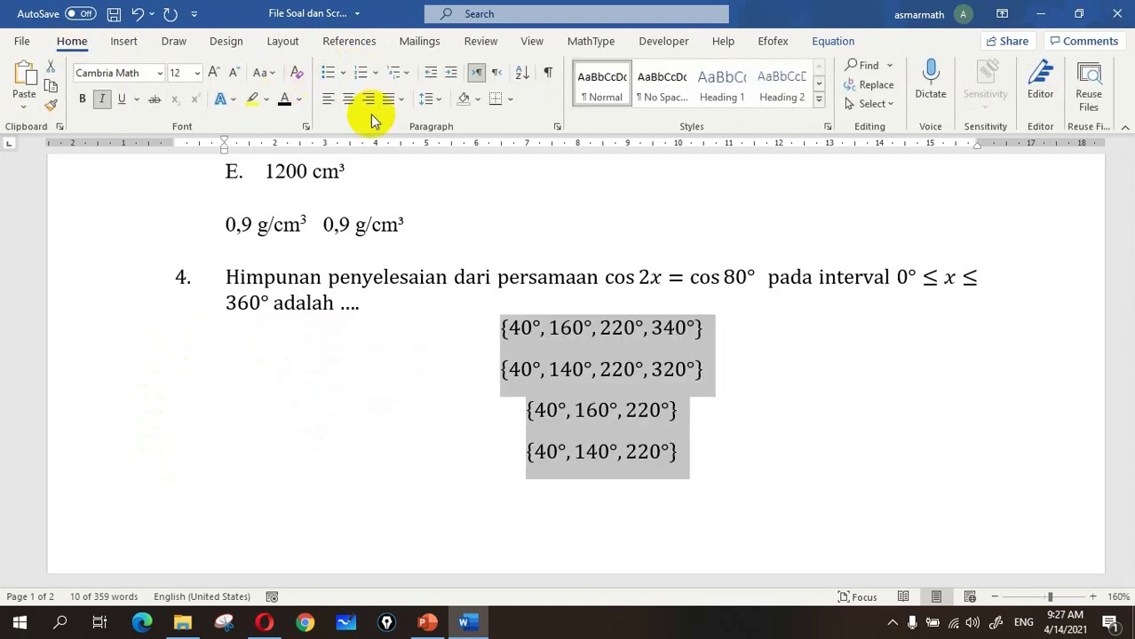
click(138, 15)
In the form, delete Option 2 of question 9 and paste the copied answer sets over Option 1 to fill in five options
click(264, 622)
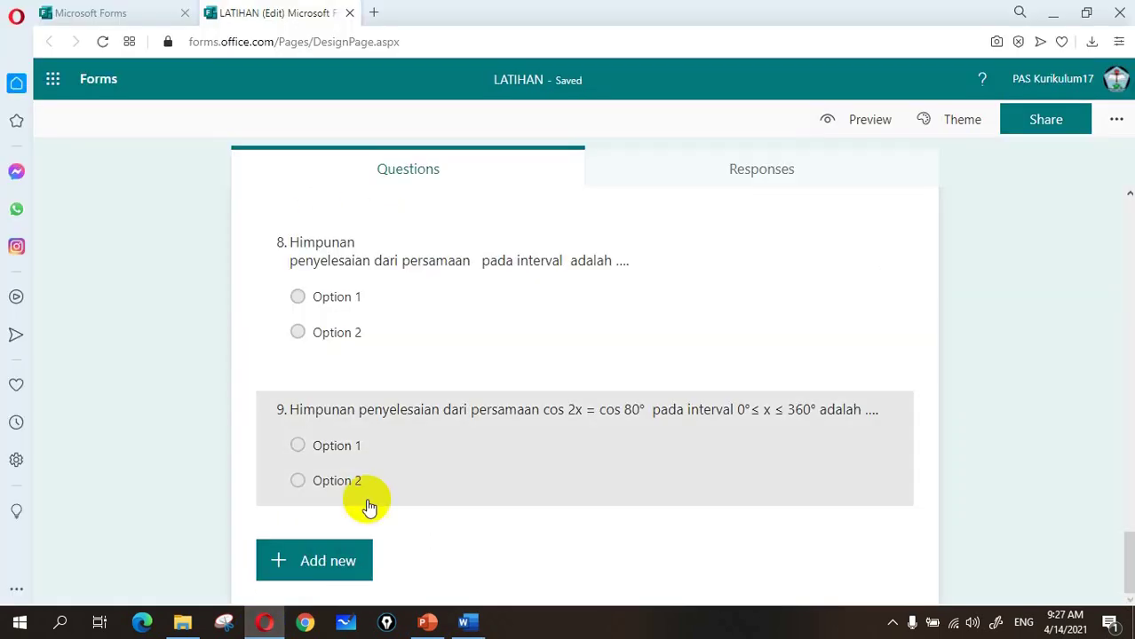
click(345, 449)
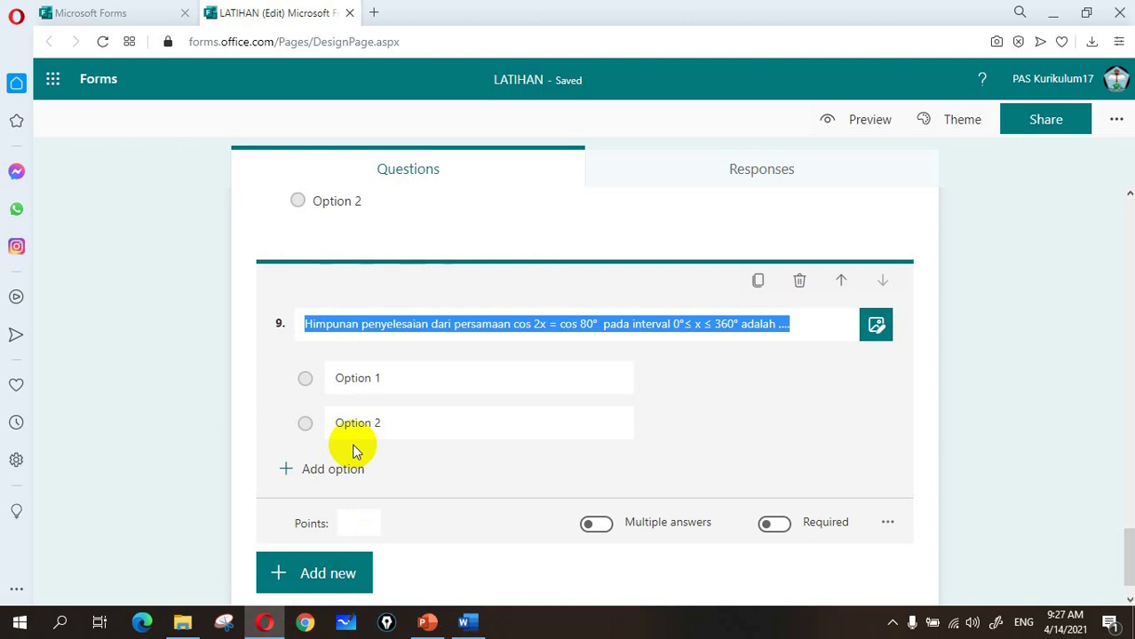
click(401, 384)
click(643, 423)
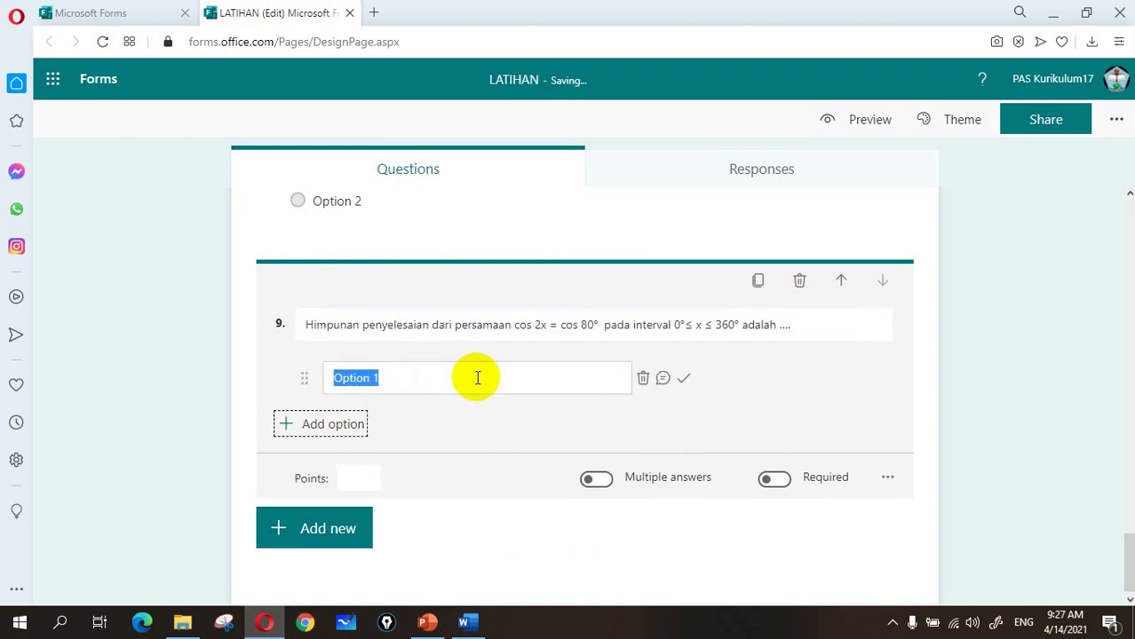
key(ctrl+v)
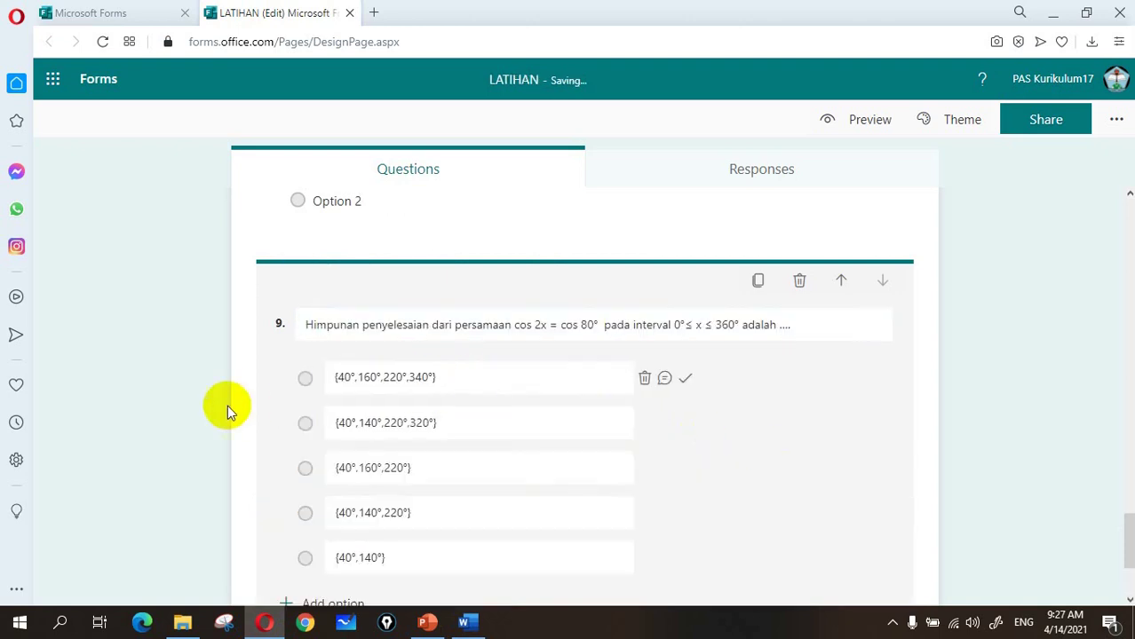
click(187, 404)
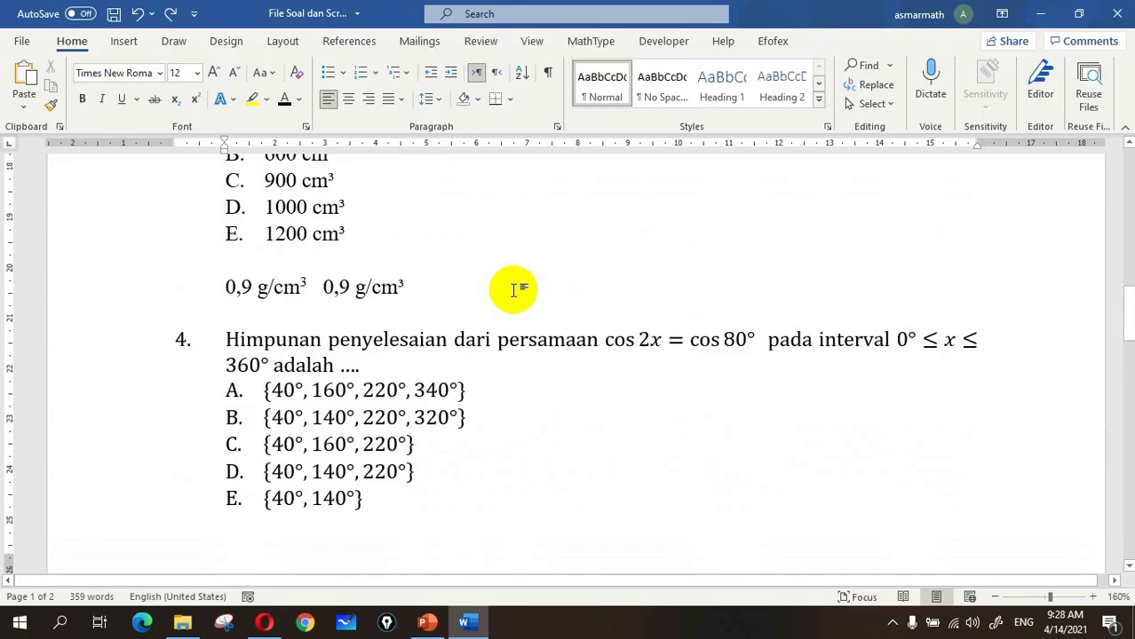
In Word, examine the special characters in the "Kawat X dan Y" question and browse the Symbol dialog for them
scroll(513, 290, down, 10)
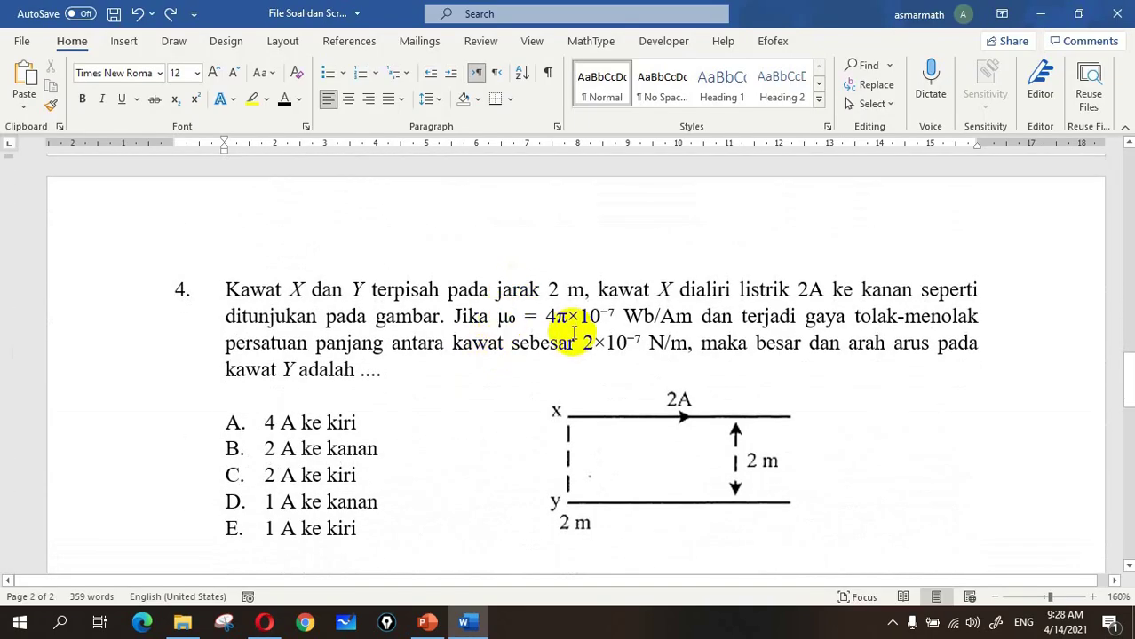
click(555, 317)
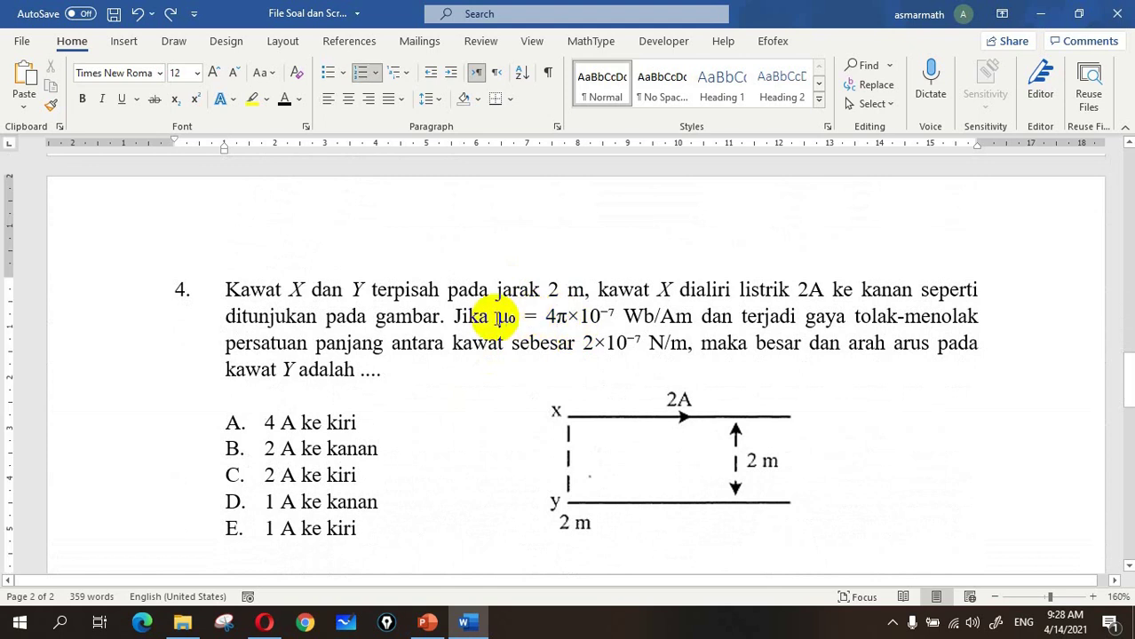
click(235, 393)
click(124, 40)
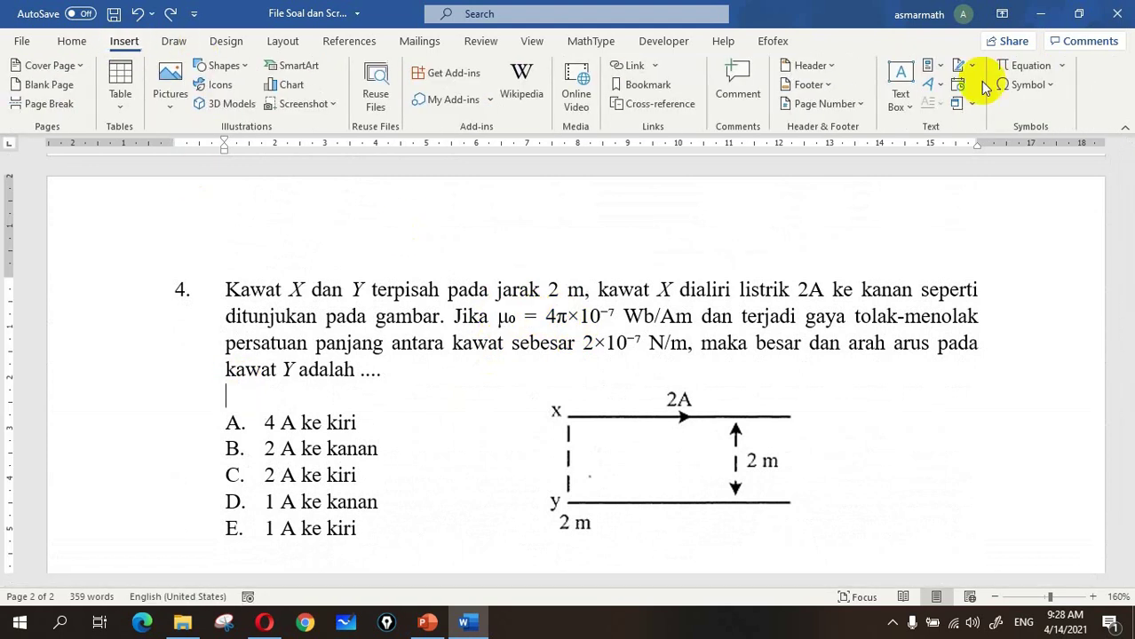
click(1027, 84)
click(1008, 214)
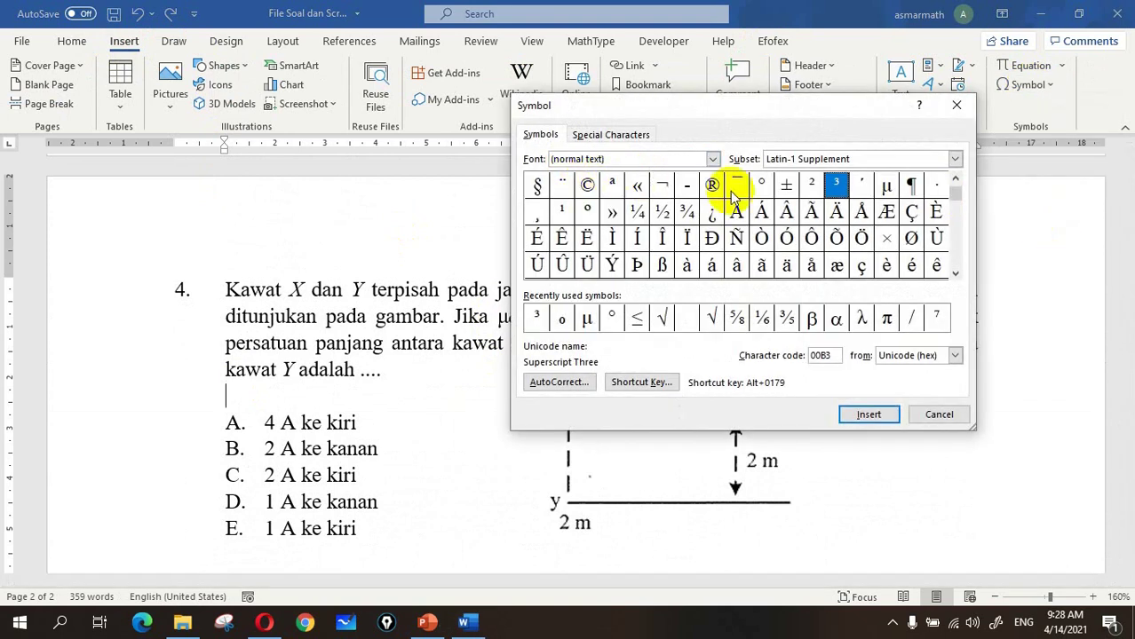
click(957, 274)
click(956, 275)
click(956, 274)
click(957, 274)
click(957, 275)
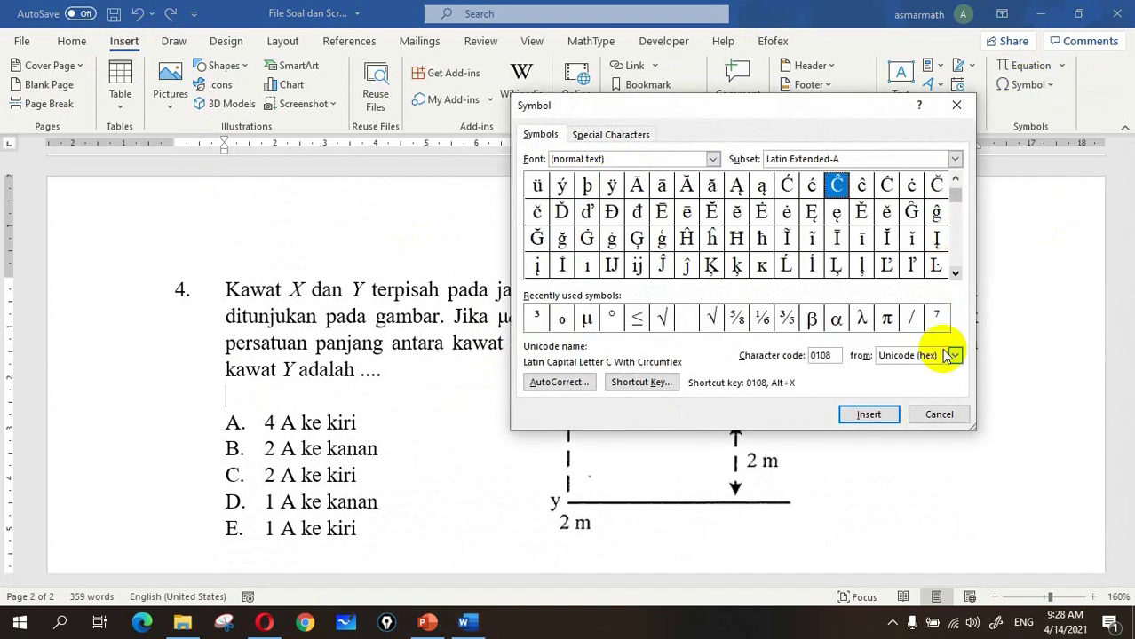
click(938, 415)
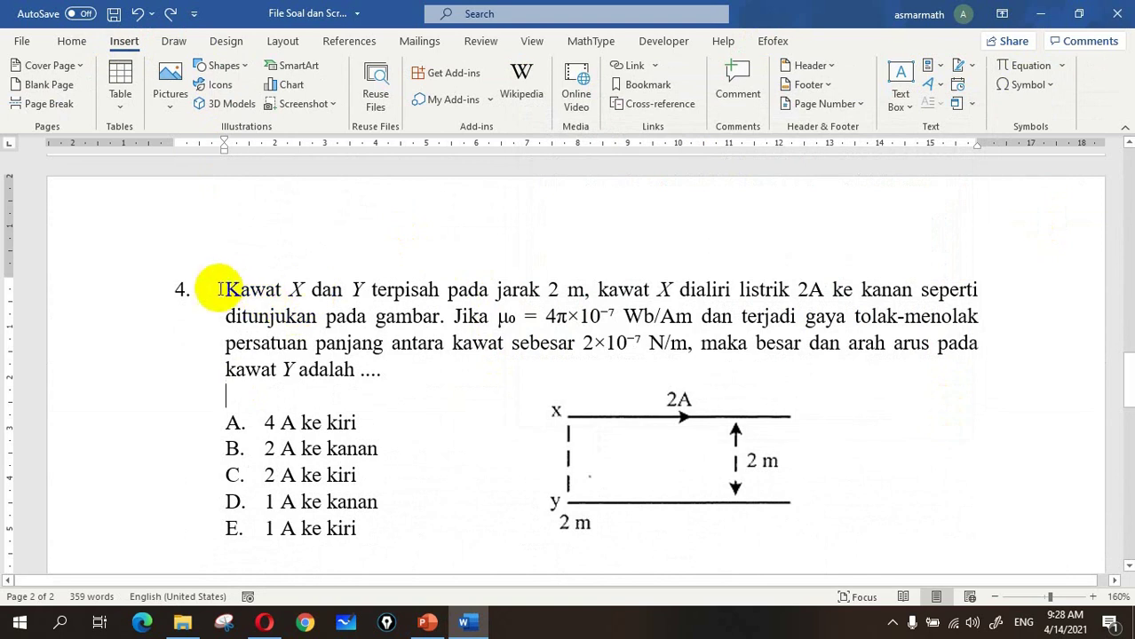
Copy the text of the "Kawat X dan Y" question from Word and paste it into a new tenth Choice question in the form
drag(223, 286, 390, 369)
key(ctrl+c)
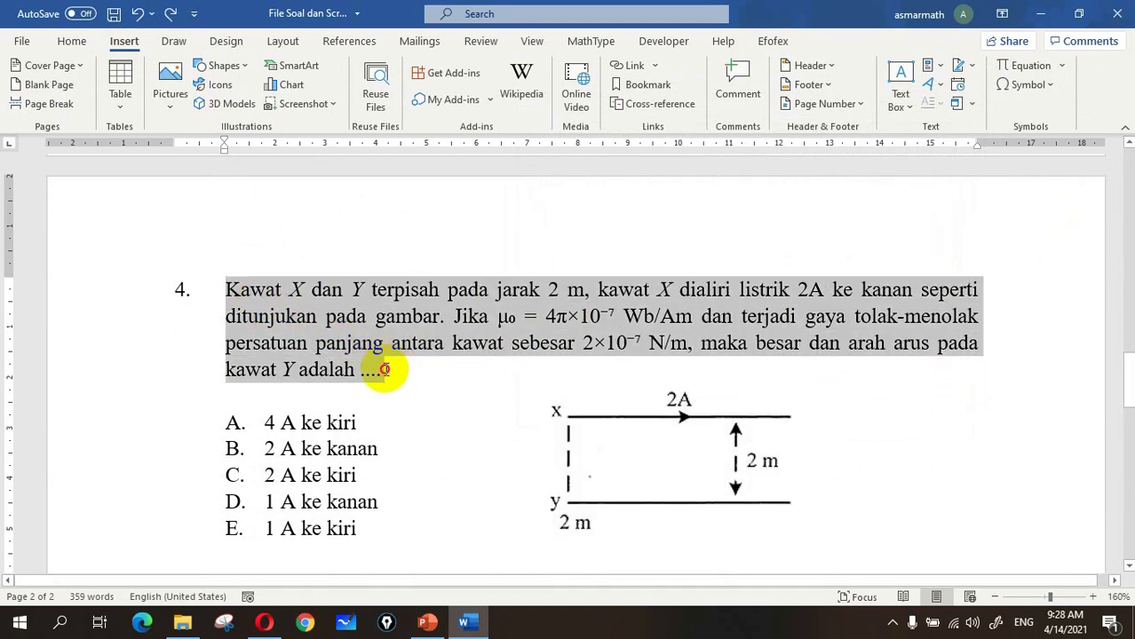
click(263, 621)
click(295, 559)
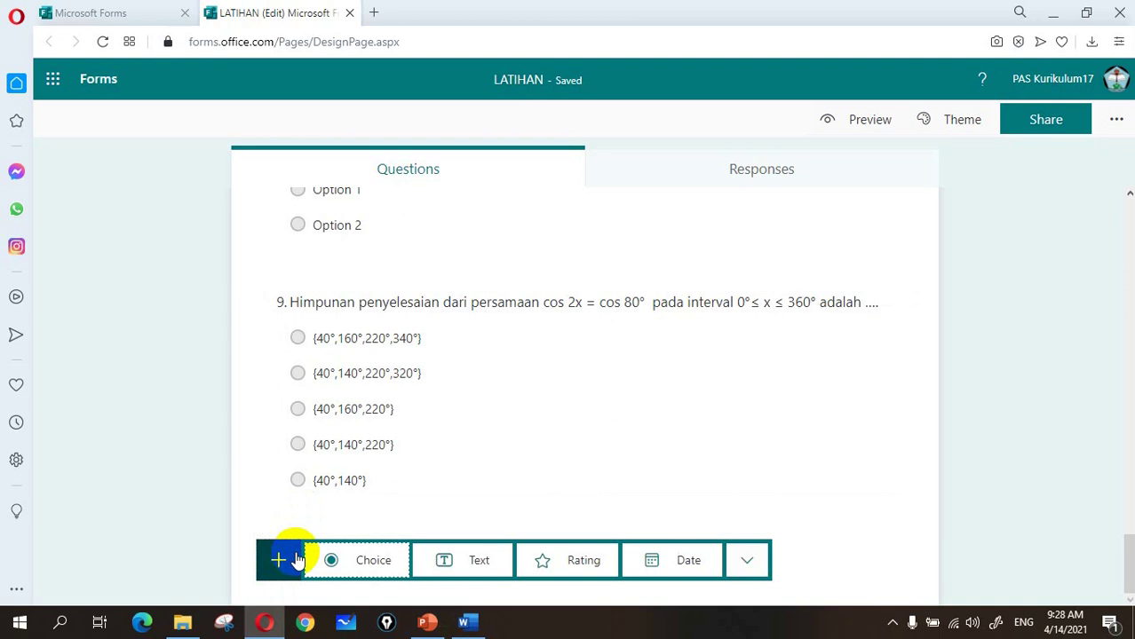
click(360, 561)
key(ctrl+v)
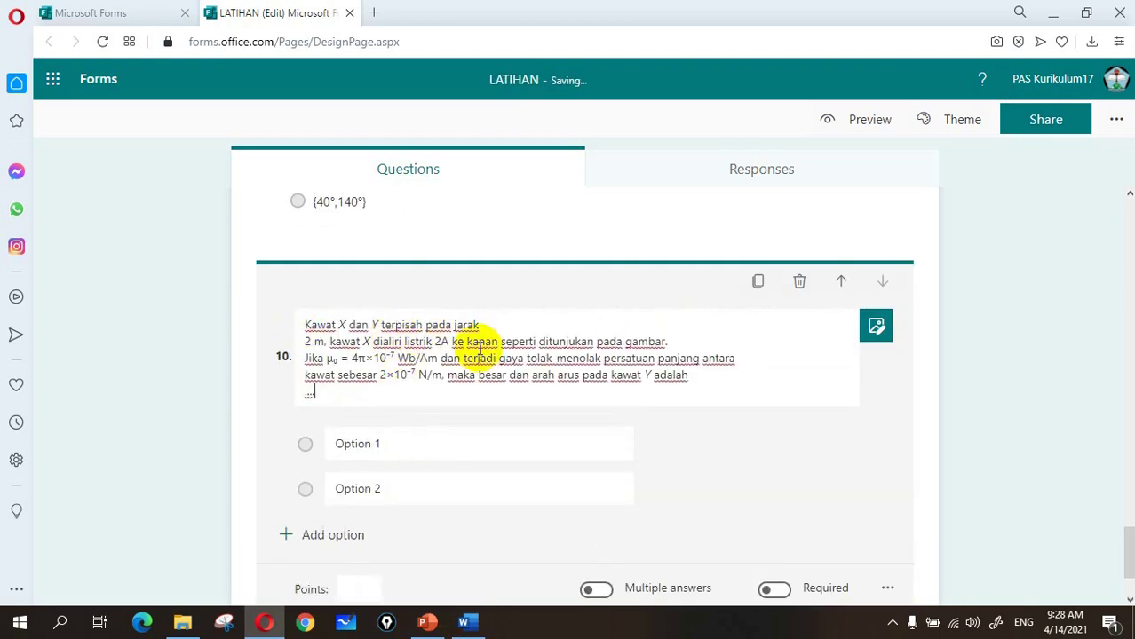
Add an eleventh Choice question and paste the copied "Kawat X dan Y" text into it as plain text
scroll(480, 350, down, 1)
click(373, 534)
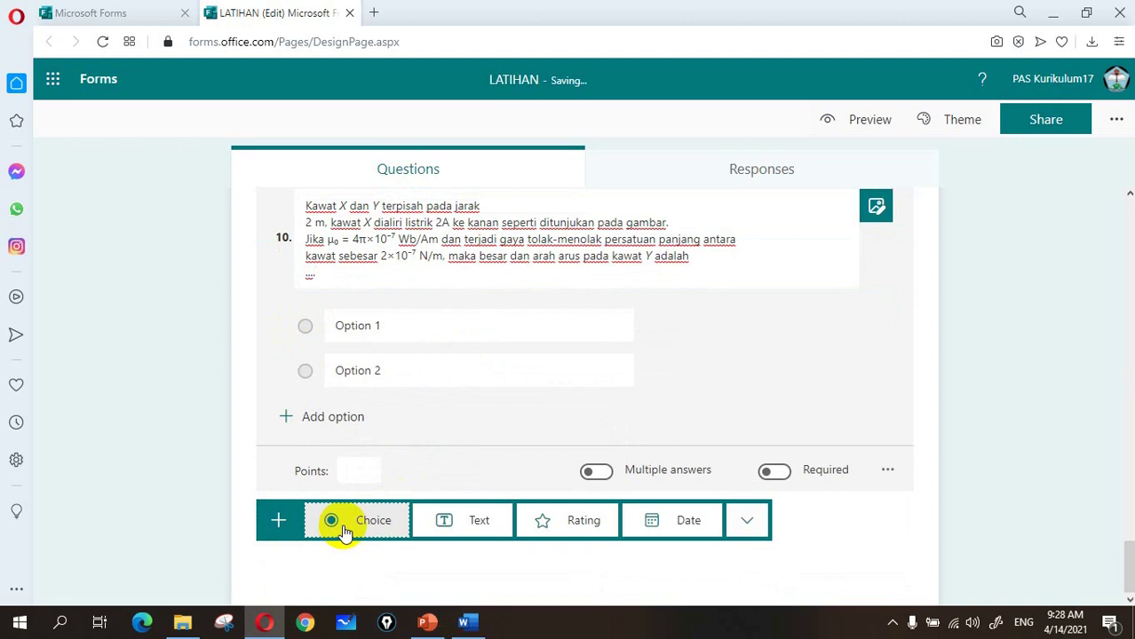
click(344, 530)
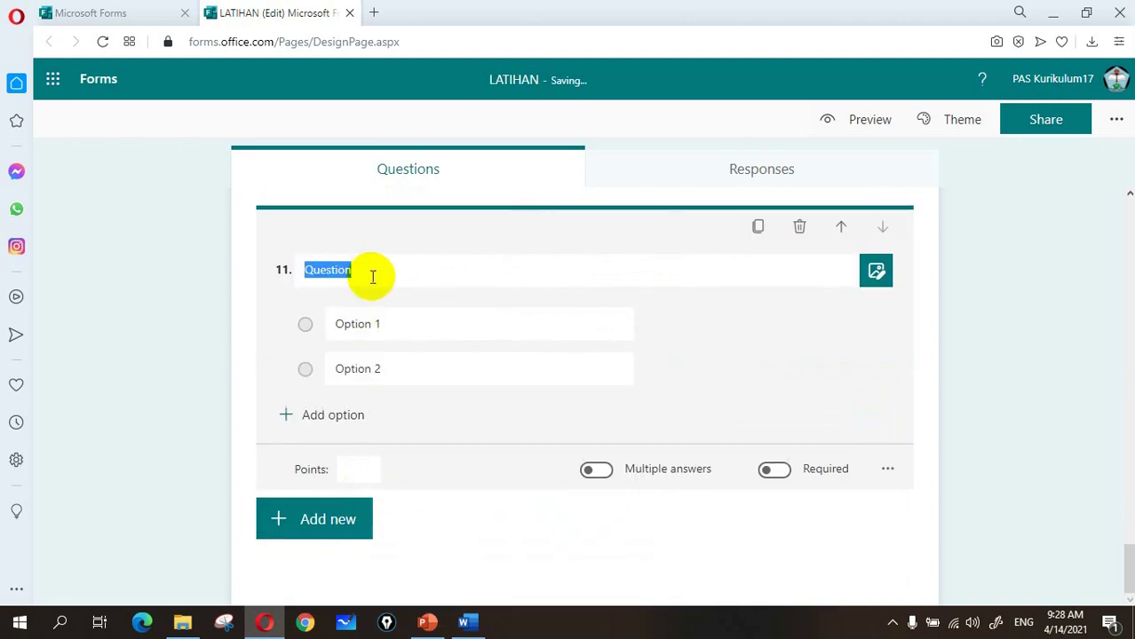
key(ctrl+v)
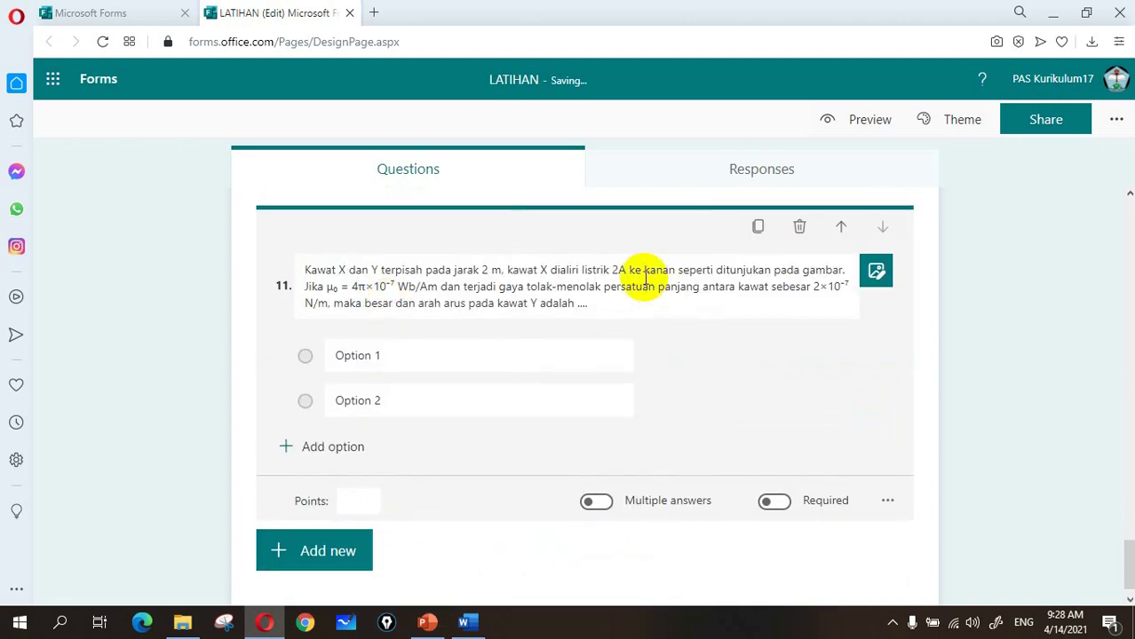
click(162, 330)
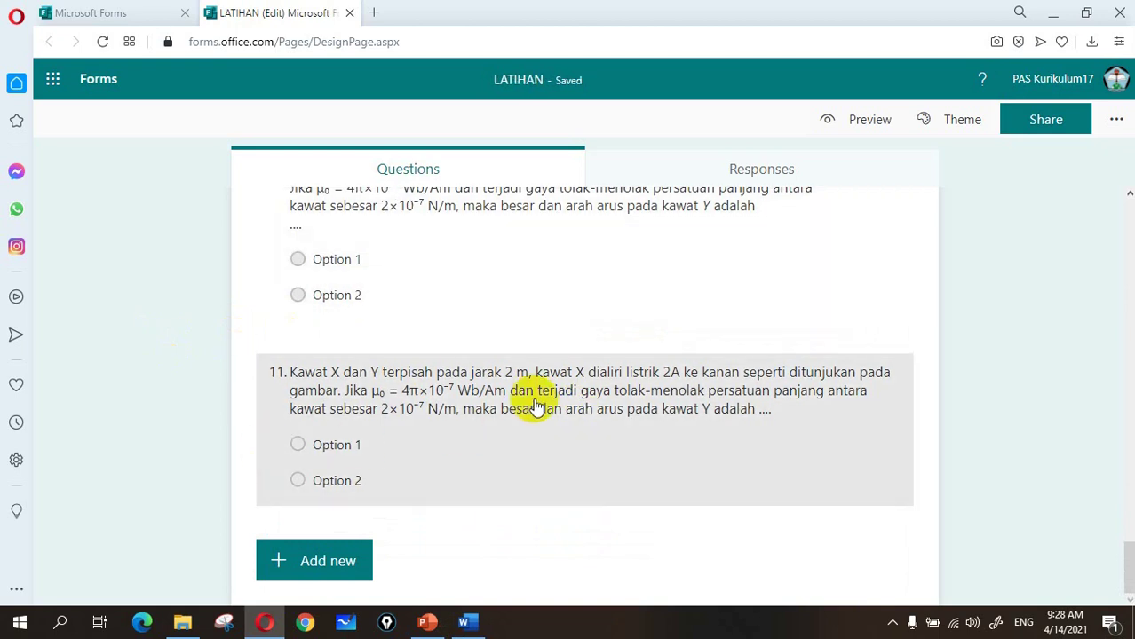
In Word, examine the 10⁻⁷ term and look up the Superscript Minus character under Superscripts and Subscripts in the Symbol dialog without inserting it
click(466, 621)
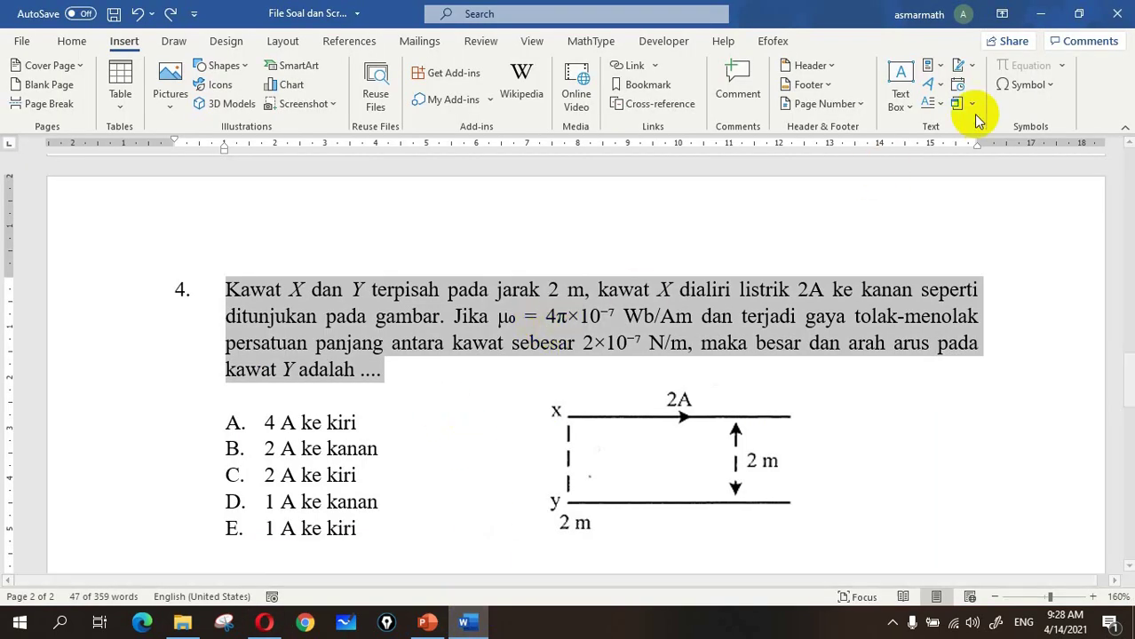
click(569, 321)
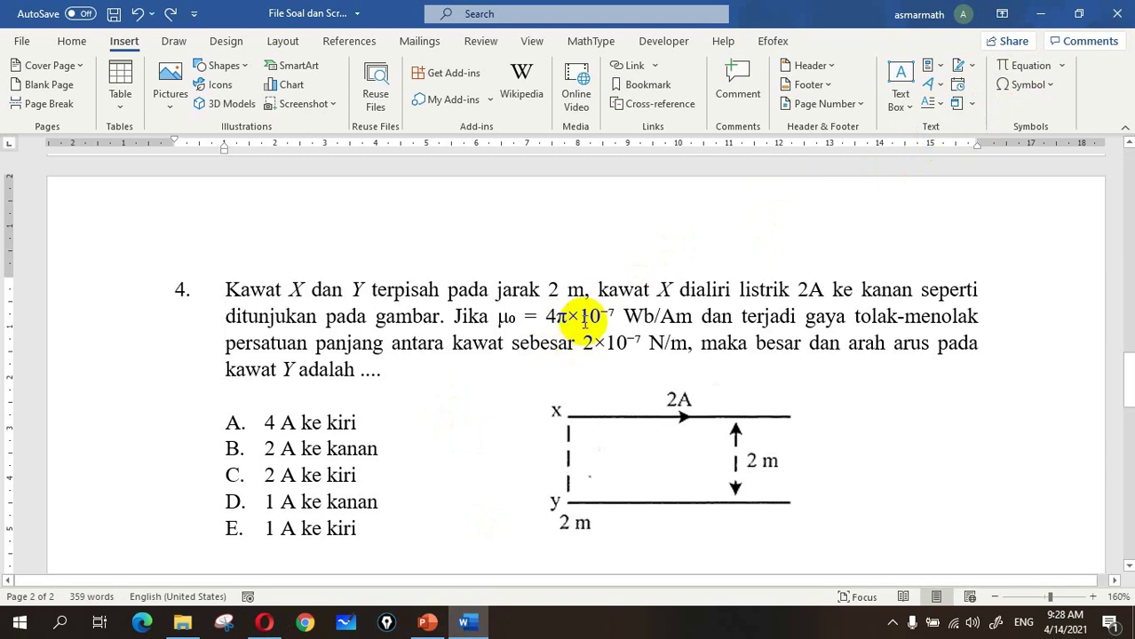
drag(579, 316, 614, 316)
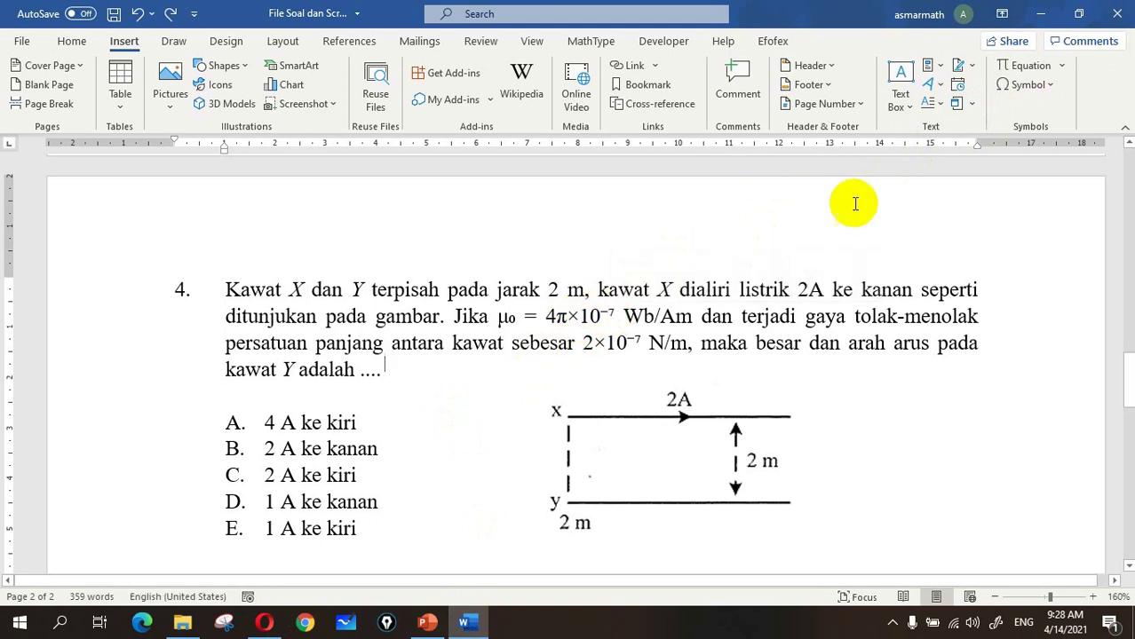
click(1055, 85)
click(1042, 214)
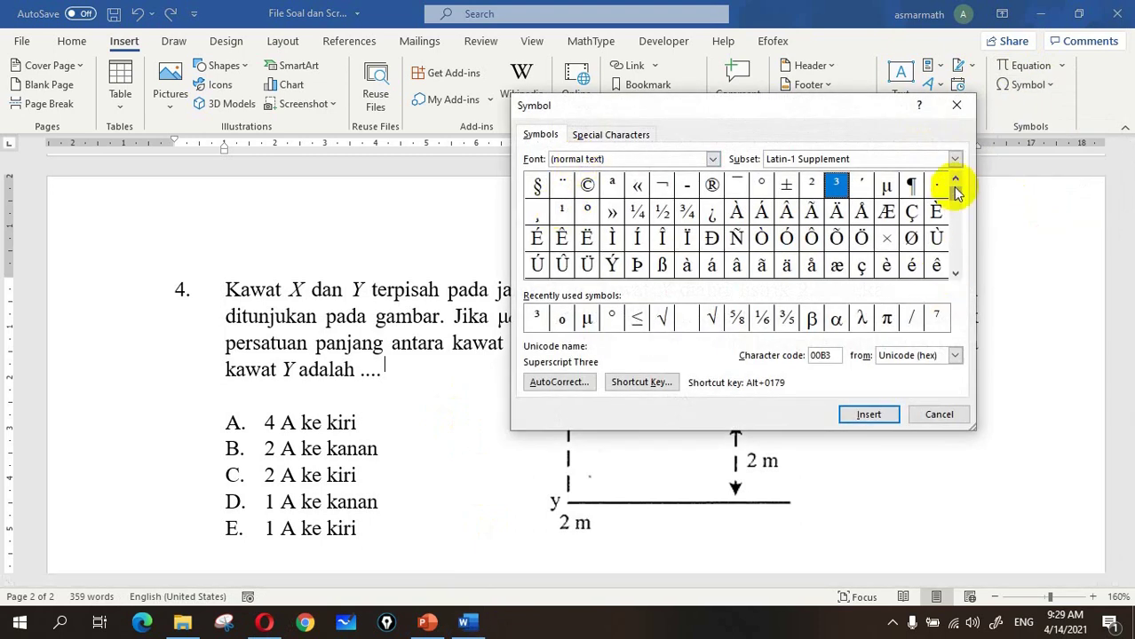
drag(953, 220, 950, 224)
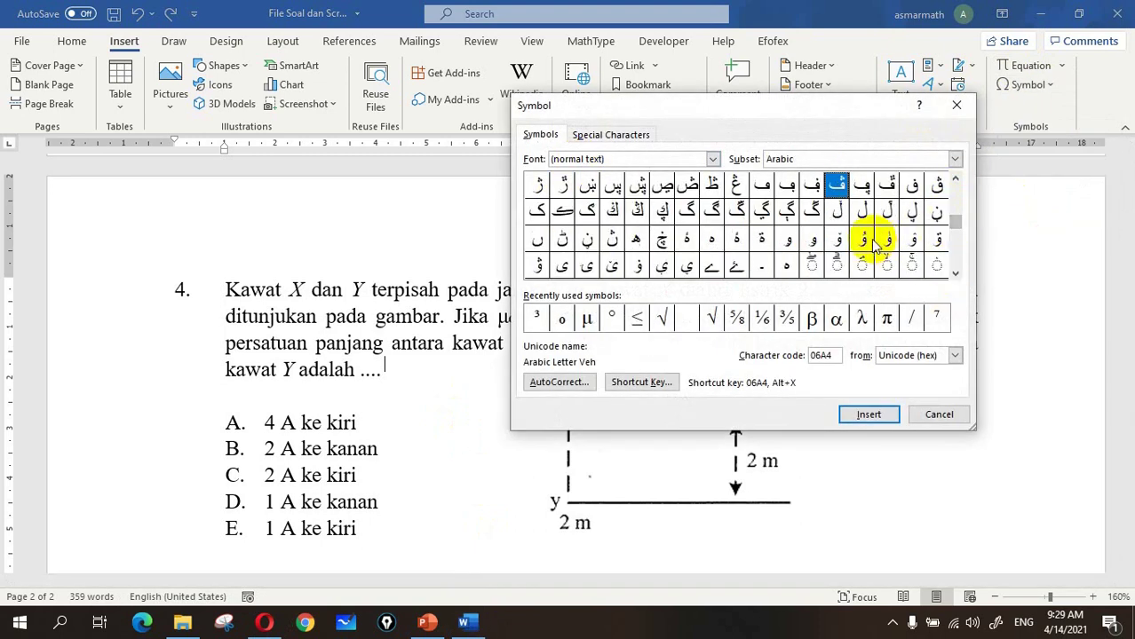
drag(965, 280, 955, 277)
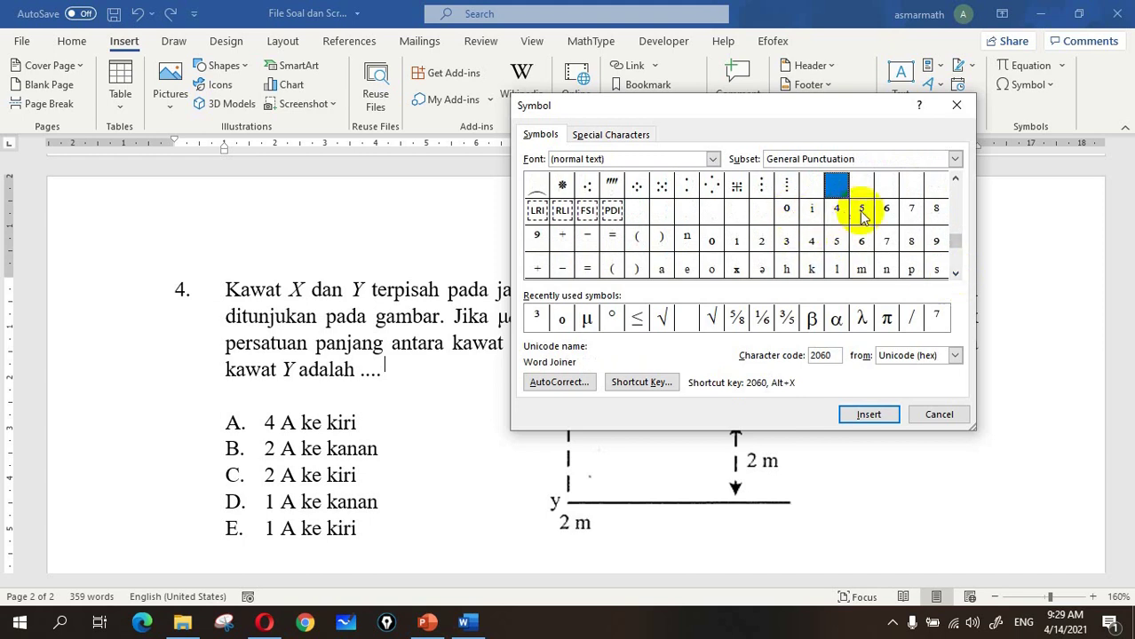
click(589, 240)
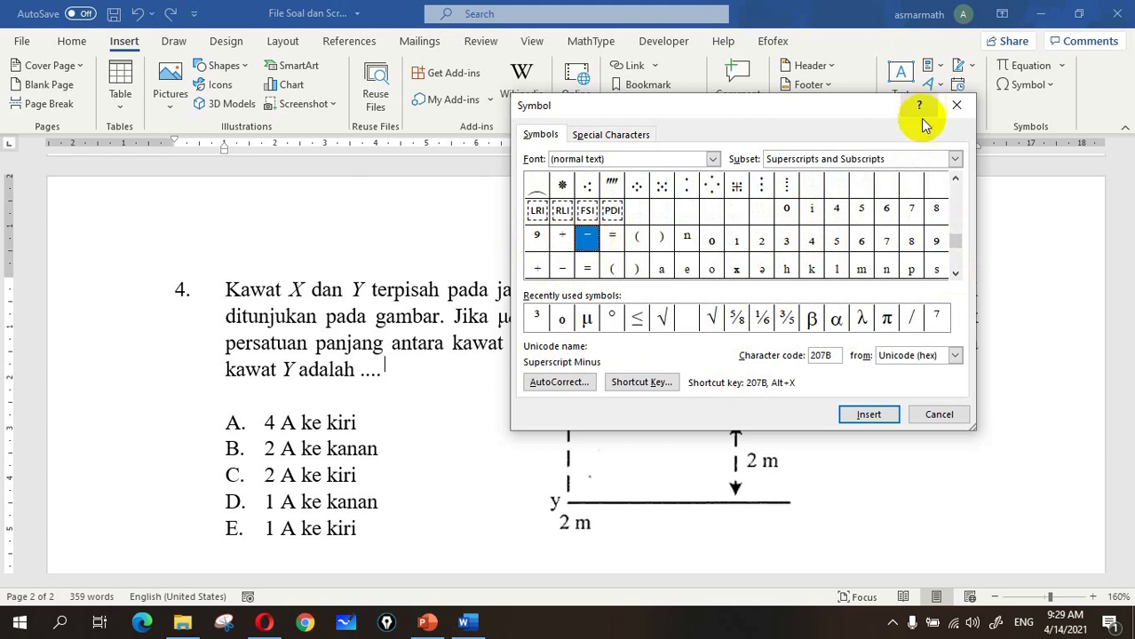
drag(955, 245, 958, 197)
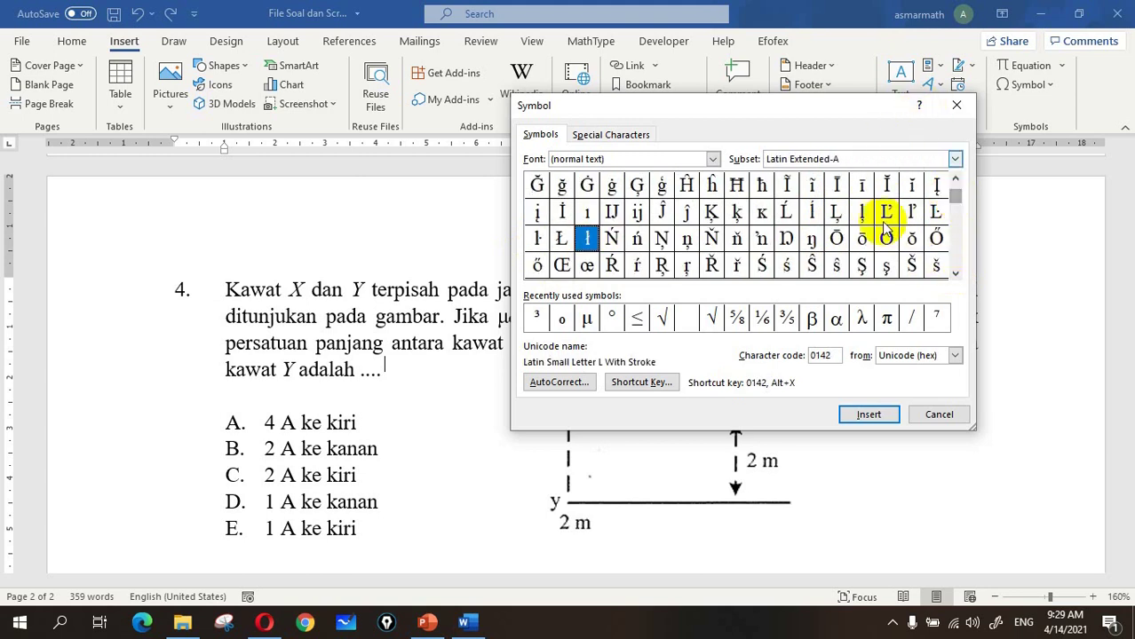
click(939, 414)
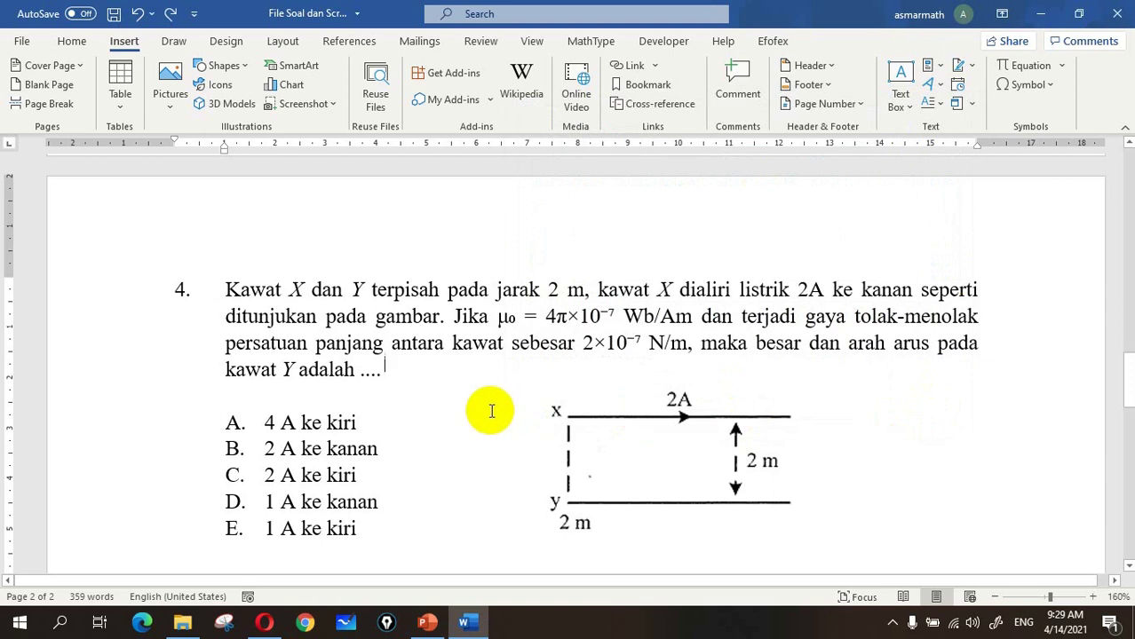
Switch back to the LATIHAN form in the browser and open its preview in the computer layout
scroll(491, 405, down, 3)
click(269, 625)
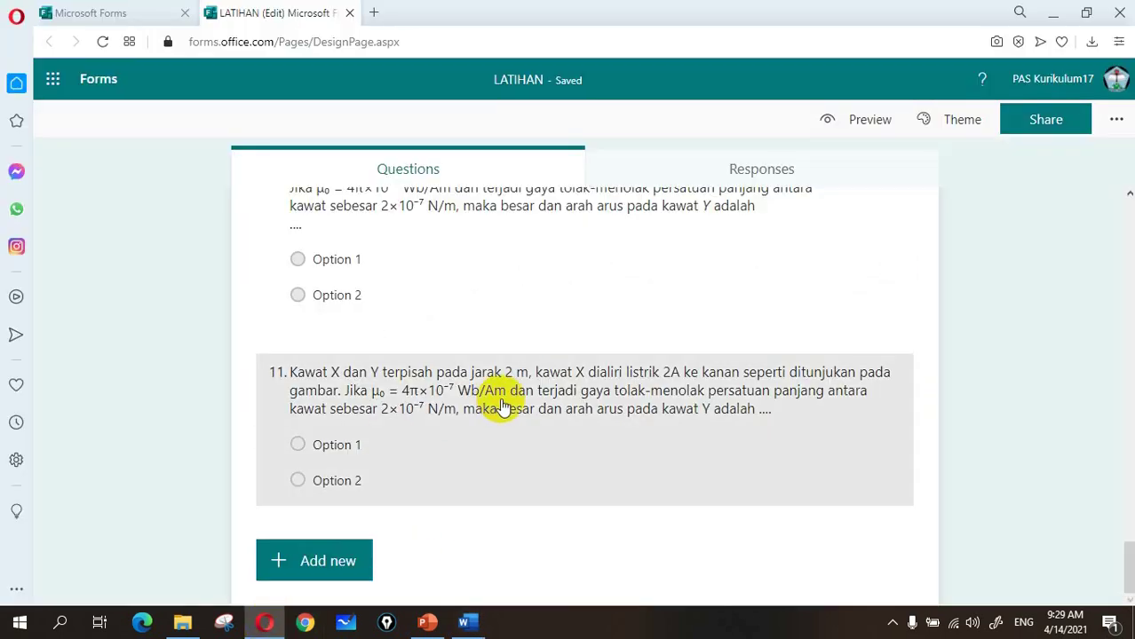
scroll(213, 342, up, 2)
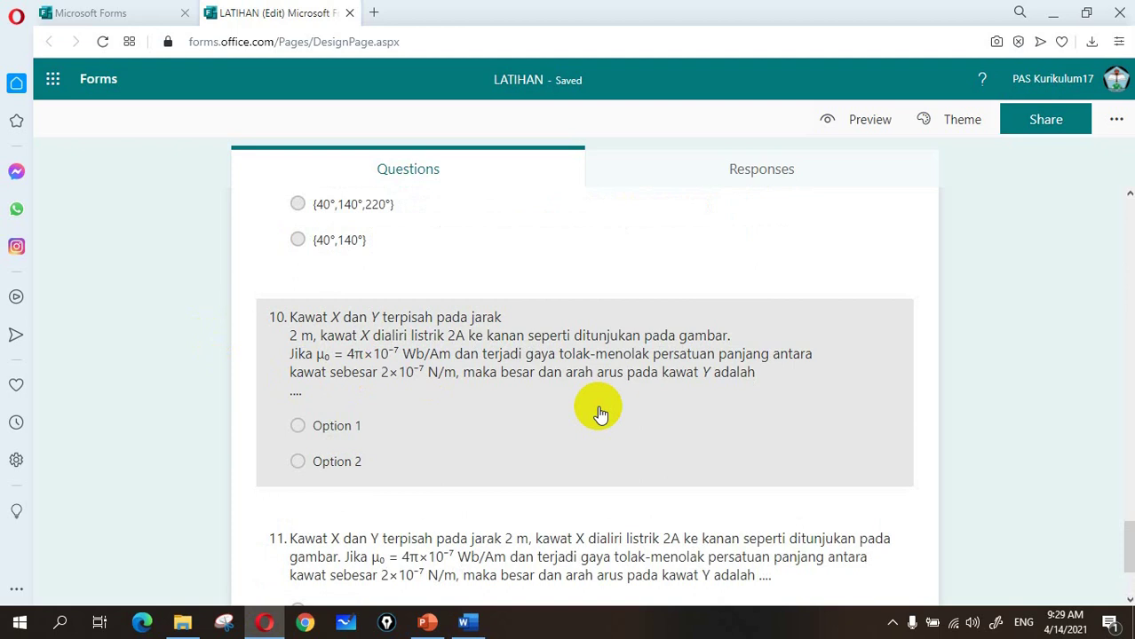
scroll(599, 413, up, 20)
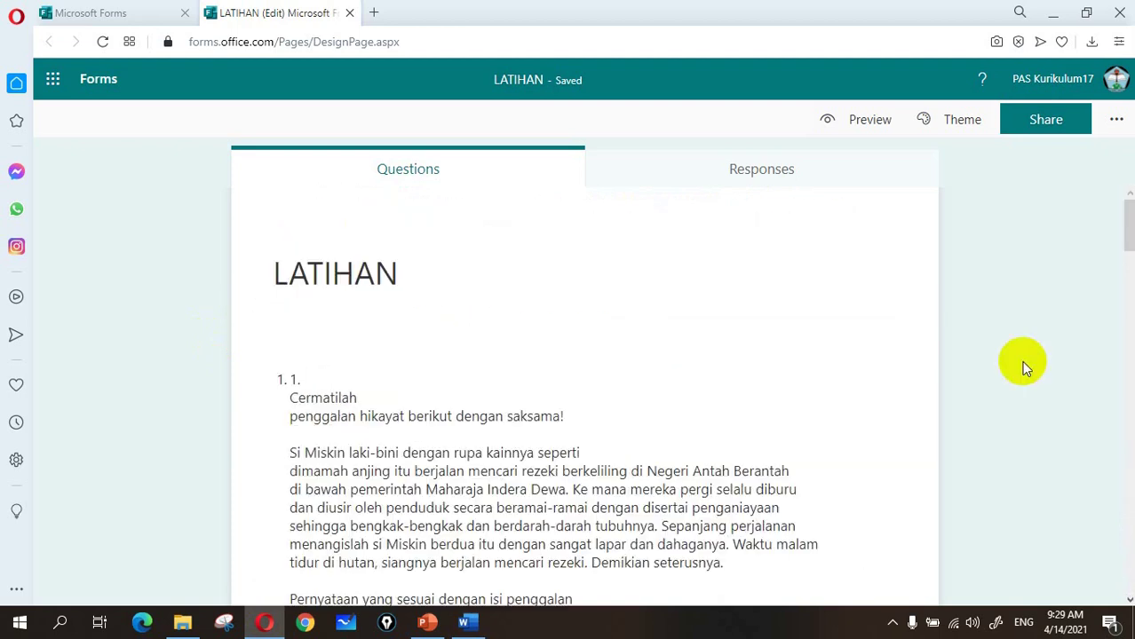
click(869, 119)
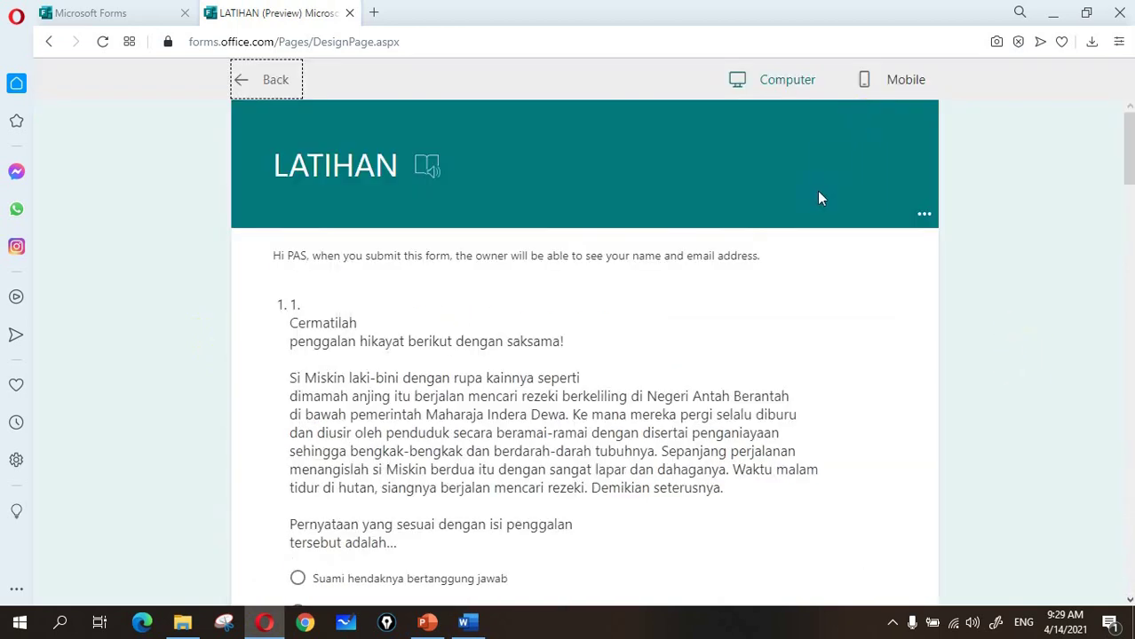
In the form preview, compare the line breaks and formatting of the pasted hikayat and ANNOUNCEMENT questions, 1 to 4
click(839, 311)
scroll(382, 338, down, 2)
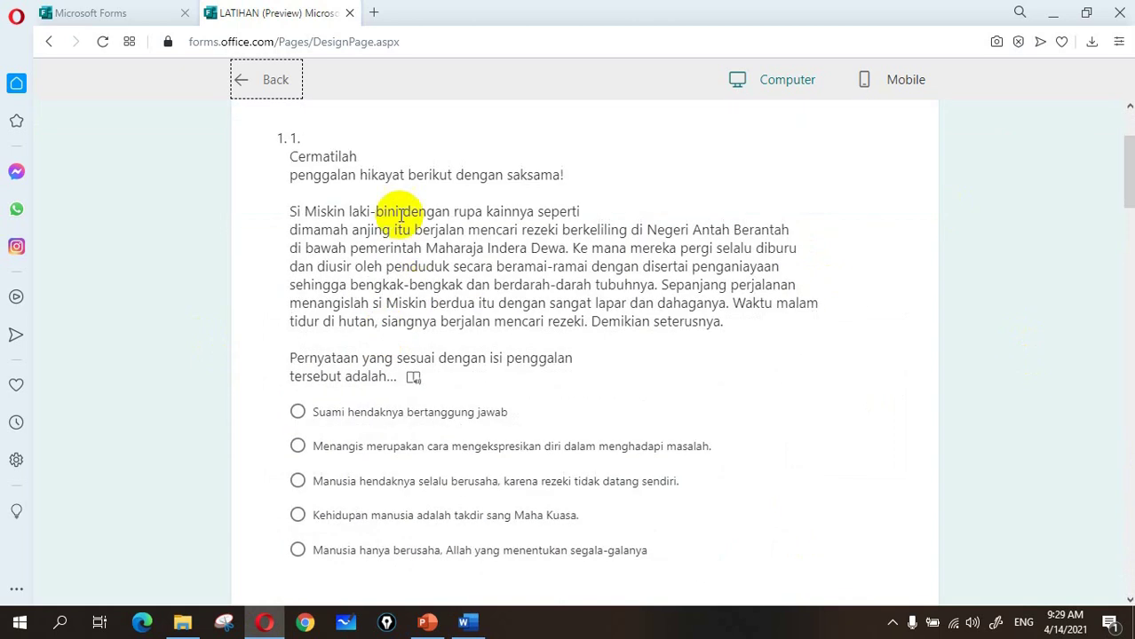
scroll(468, 182, down, 4)
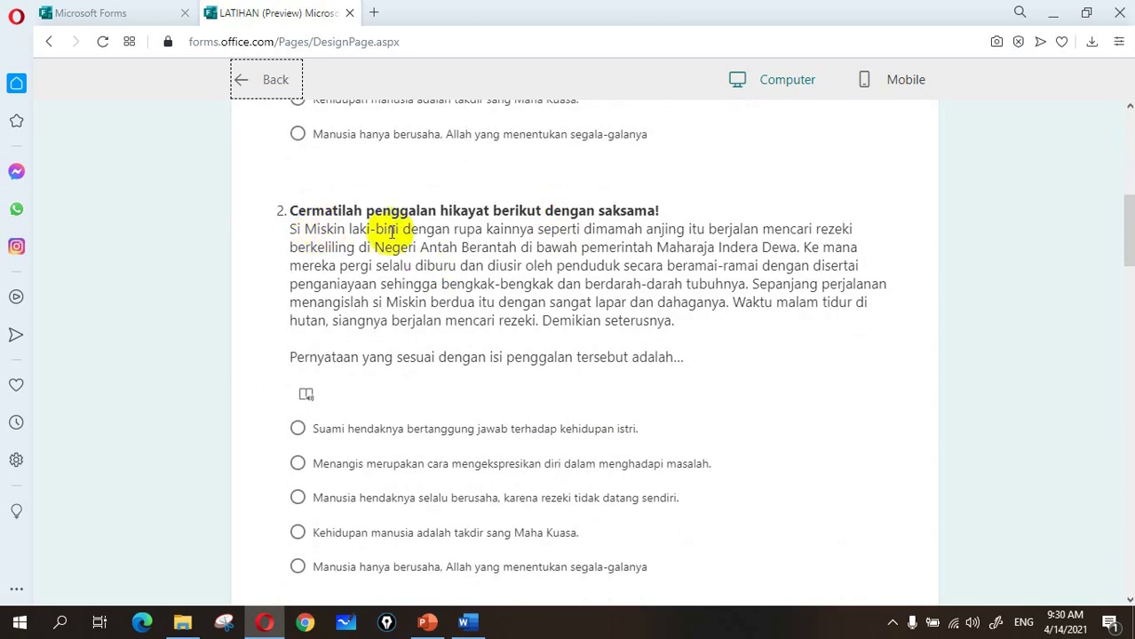
scroll(476, 266, down, 5)
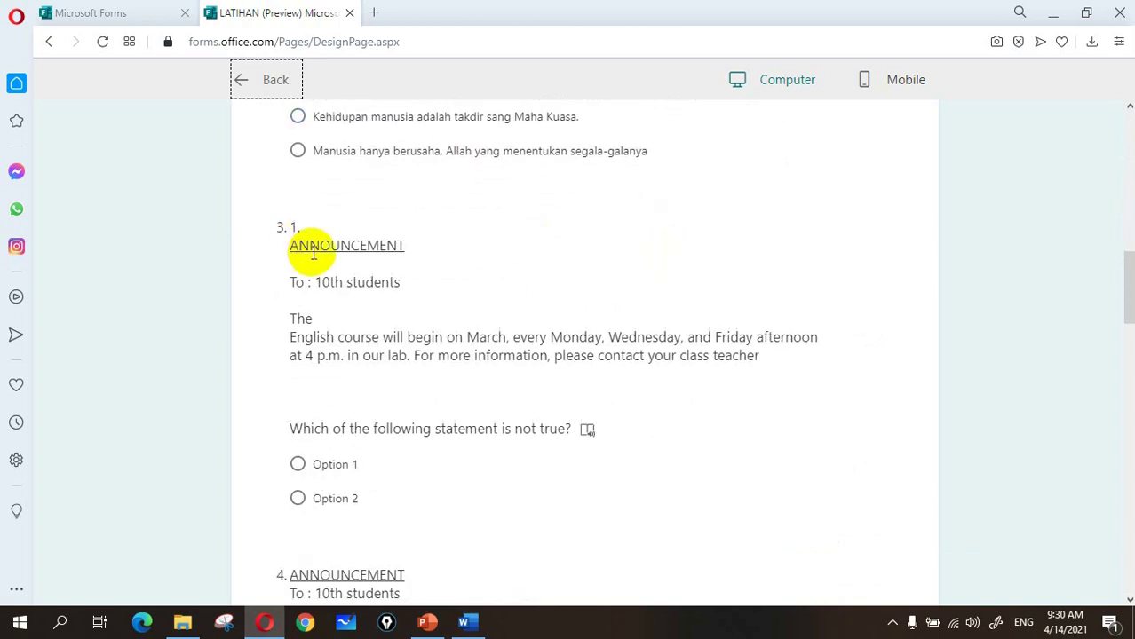
scroll(360, 302, down, 4)
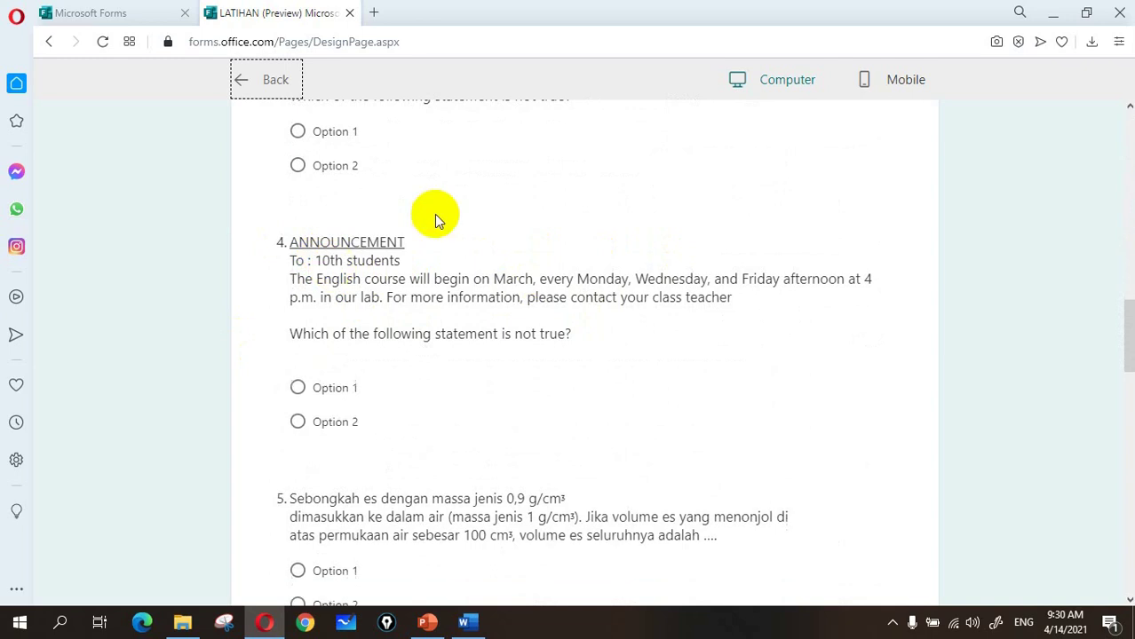
Examine how superscripts, degree symbols, equations and line breaks display in preview questions 5 to 11, comparing the paired versions
scroll(639, 284, down, 1)
scroll(639, 284, down, 4)
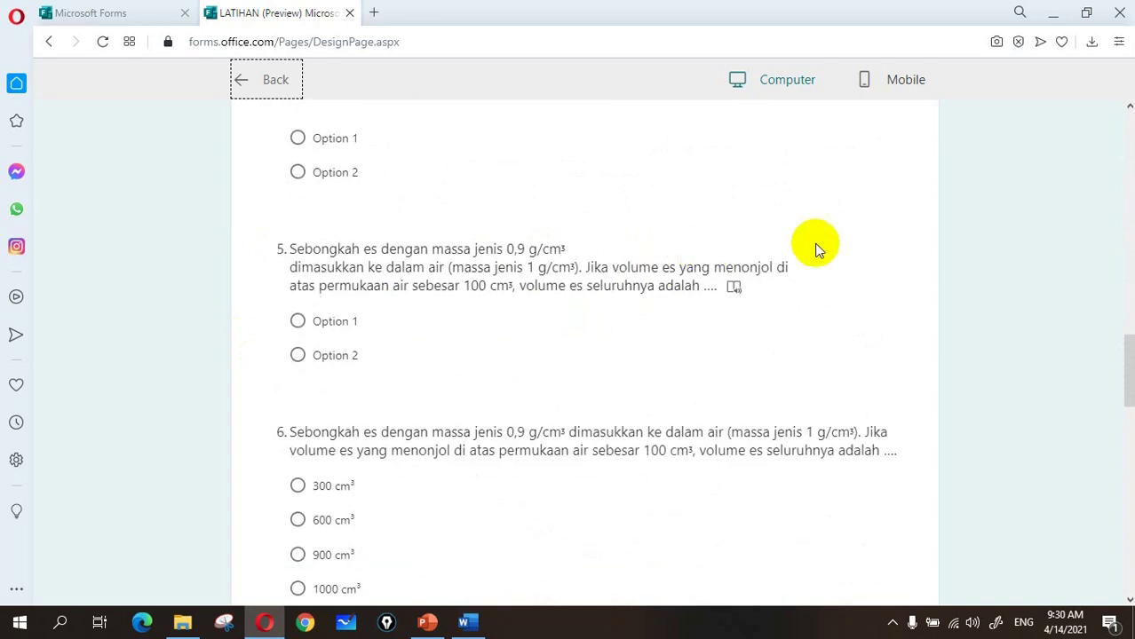
scroll(785, 264, down, 1)
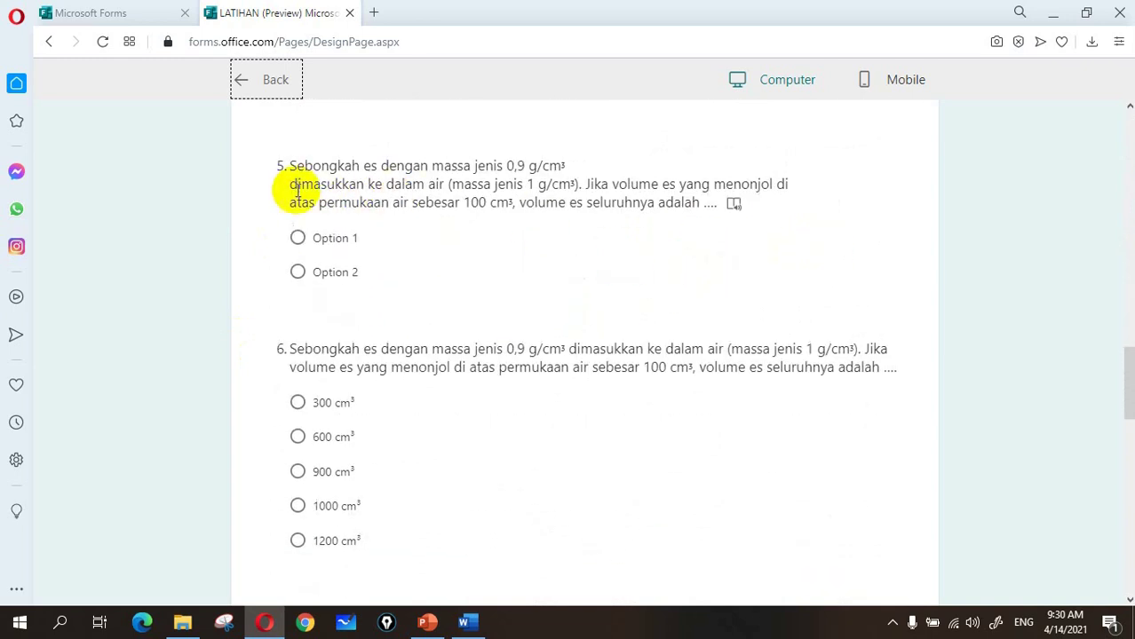
scroll(298, 190, down, 2)
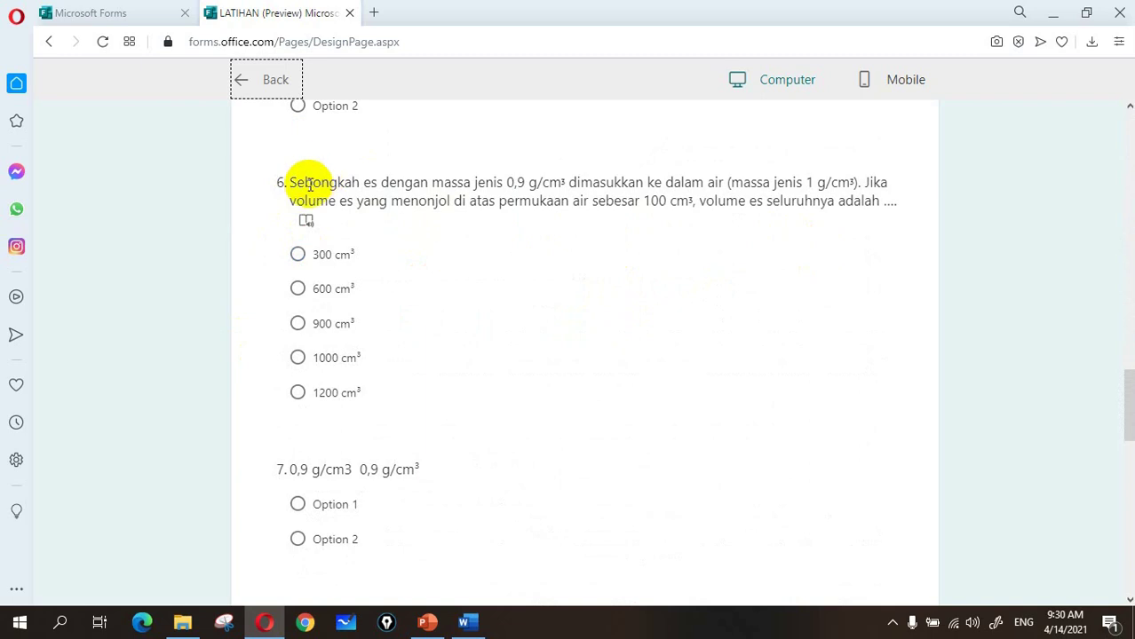
scroll(453, 241, down, 2)
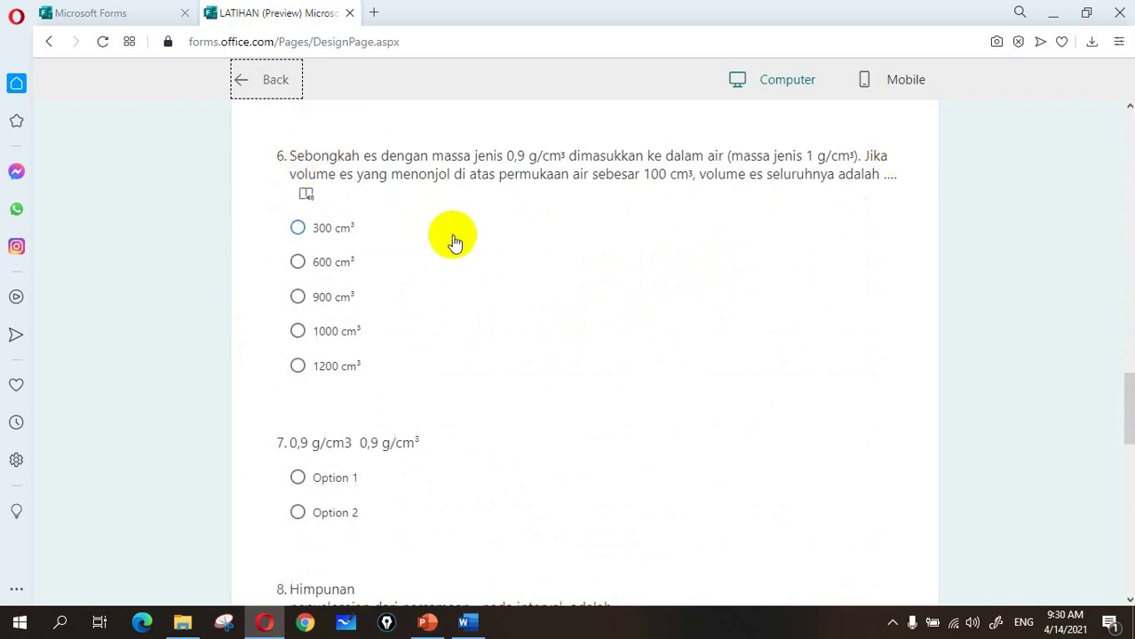
scroll(734, 199, down, 3)
scroll(735, 209, down, 2)
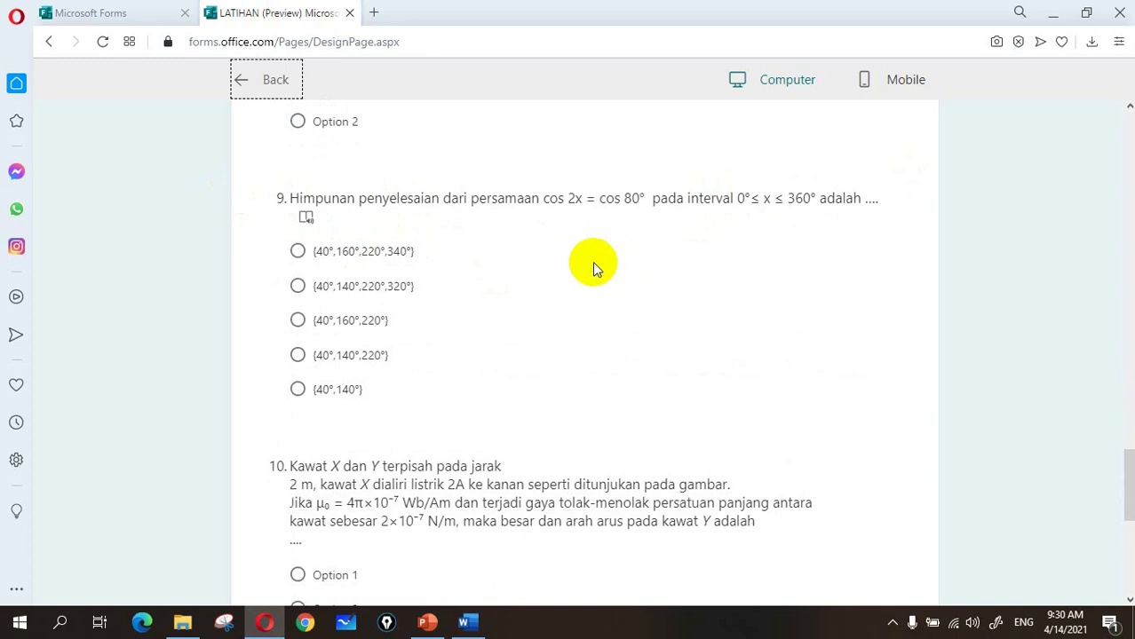
scroll(591, 263, down, 3)
scroll(558, 316, down, 1)
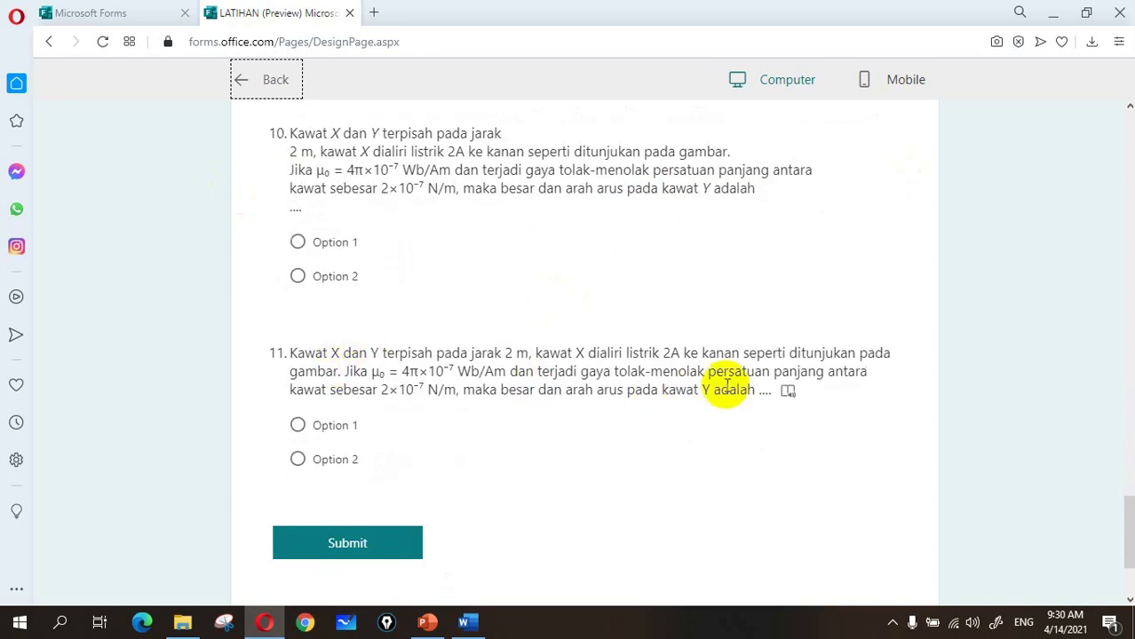
scroll(726, 395, up, 1)
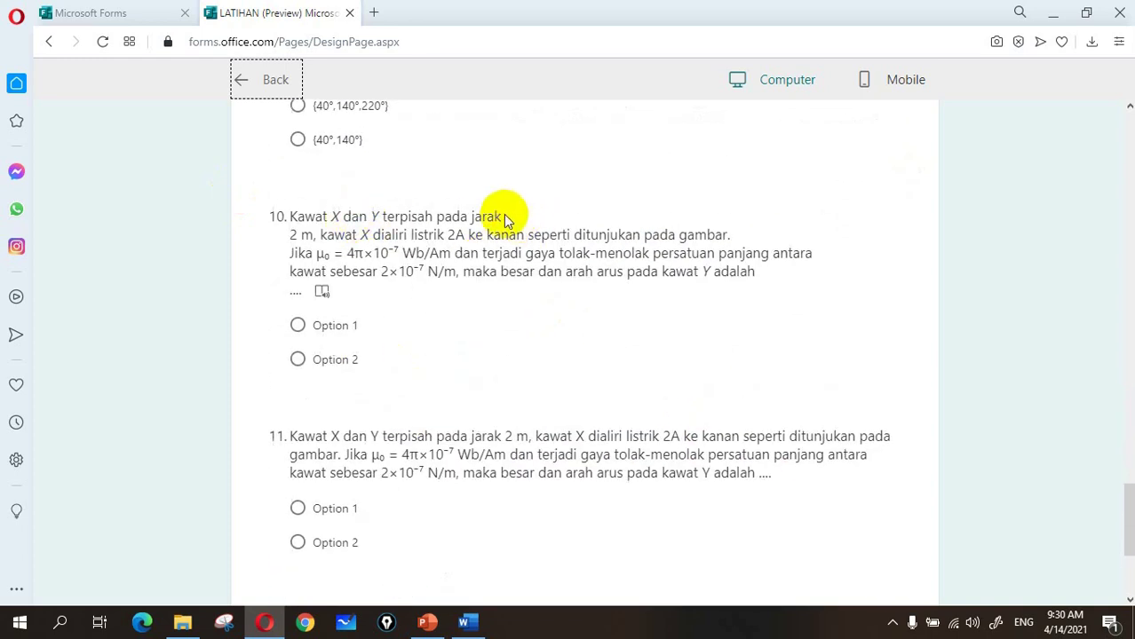